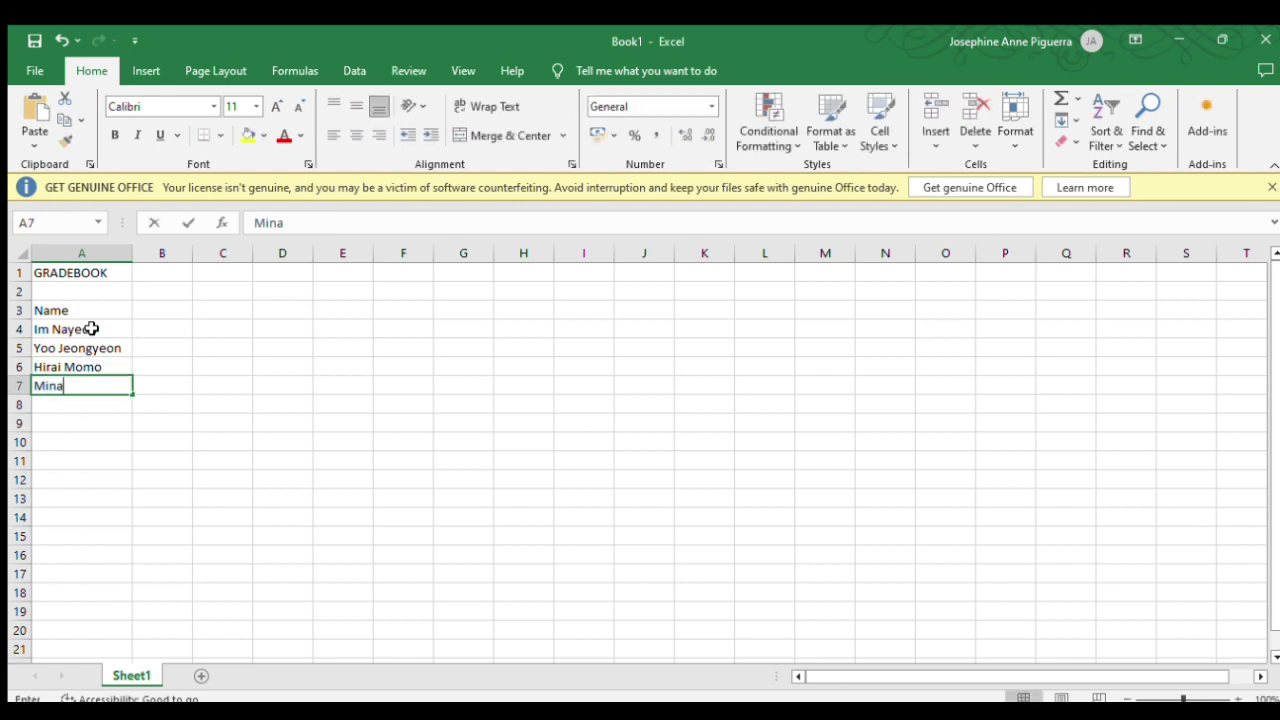
# Complete the name list in A7:A12 with Minatozaki Sana, Park Jihyo, Myoi Mina, Kim Dahyun, Son Chaeyoung and Chou Tzuyu
pyautogui.press('Return')
pyautogui.write('Park Jihyo')
pyautogui.press('Return')
pyautogui.write('Myoi Mina')
pyautogui.press('Return')
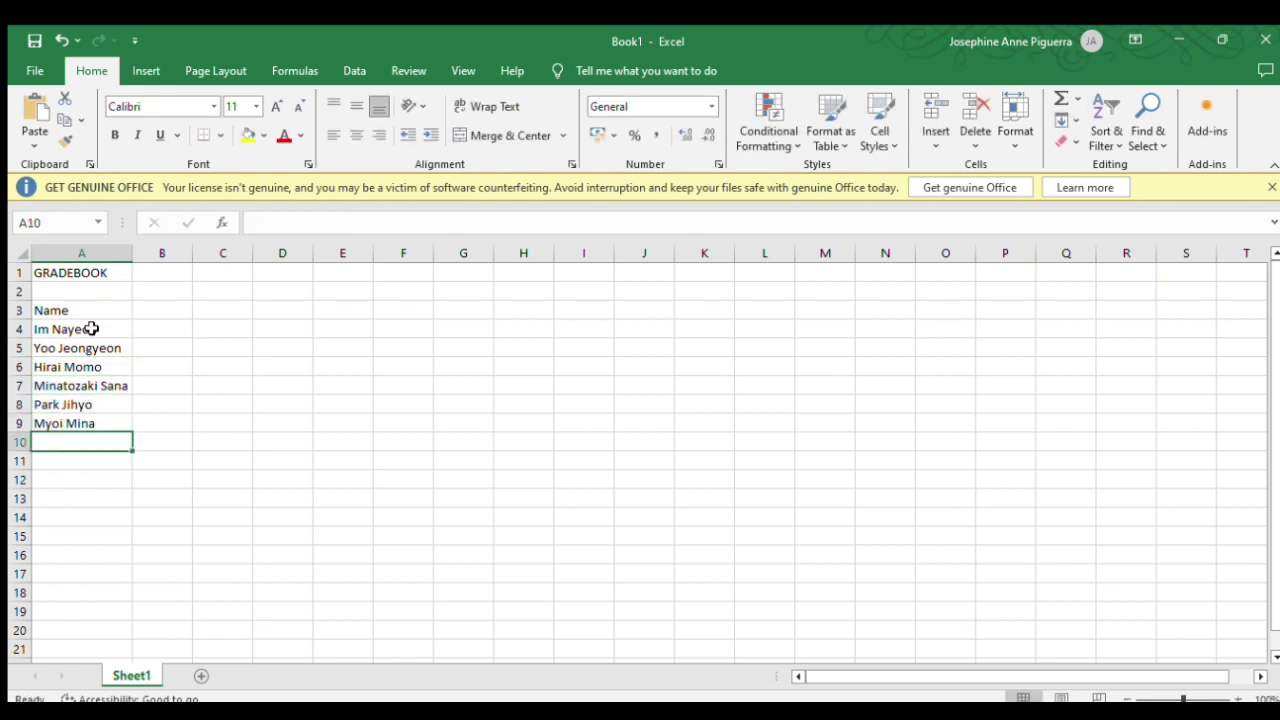
pyautogui.write('Kim Dahyun')
pyautogui.press('Return')
pyautogui.write('Son Chaeyoung')
pyautogui.press('Return')
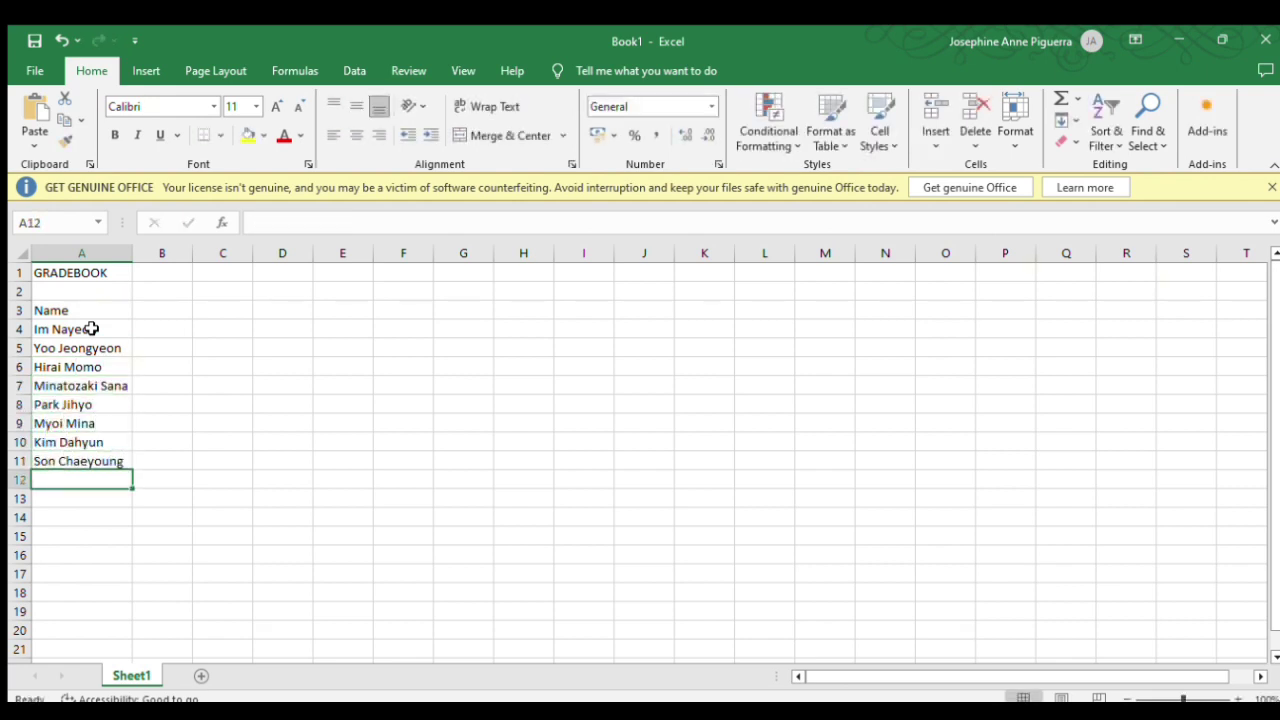
pyautogui.write('Chou Tzuyu')
# Split the full names in A4:A12 into separate surname and first-name columns with Text to Columns
pyautogui.moveTo(61, 332); pyautogui.dragTo(78, 480)
pyautogui.click(354, 71)
pyautogui.click(744, 125)
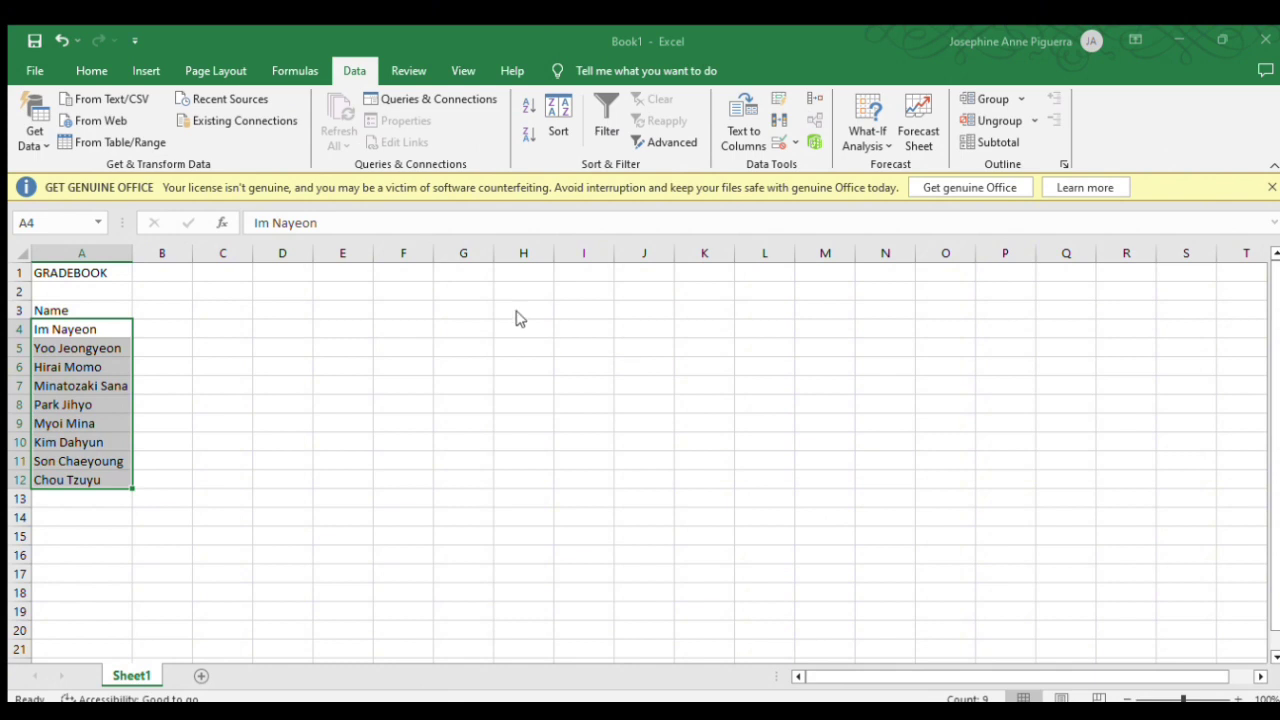
pyautogui.click(905, 523)
# Label cell A3 Surname and cell B3 First Name, and fit column B to its contents
pyautogui.click(99, 313)
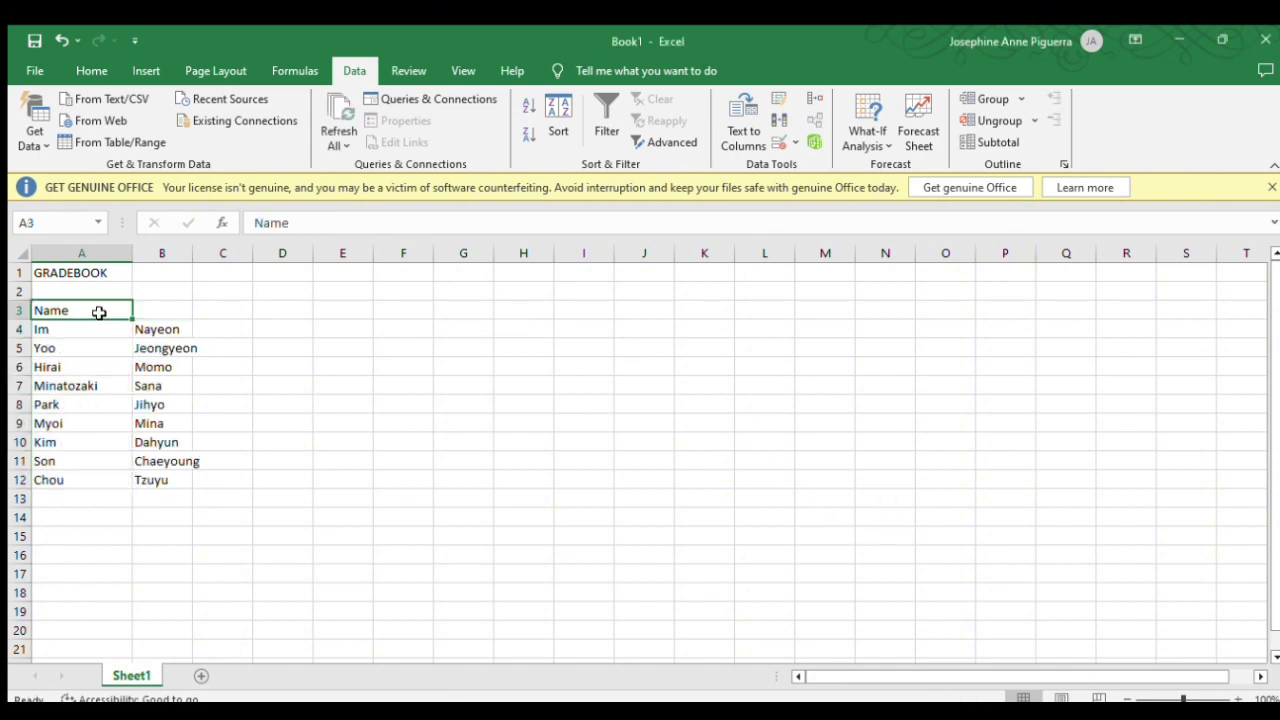
pyautogui.write('Surname')
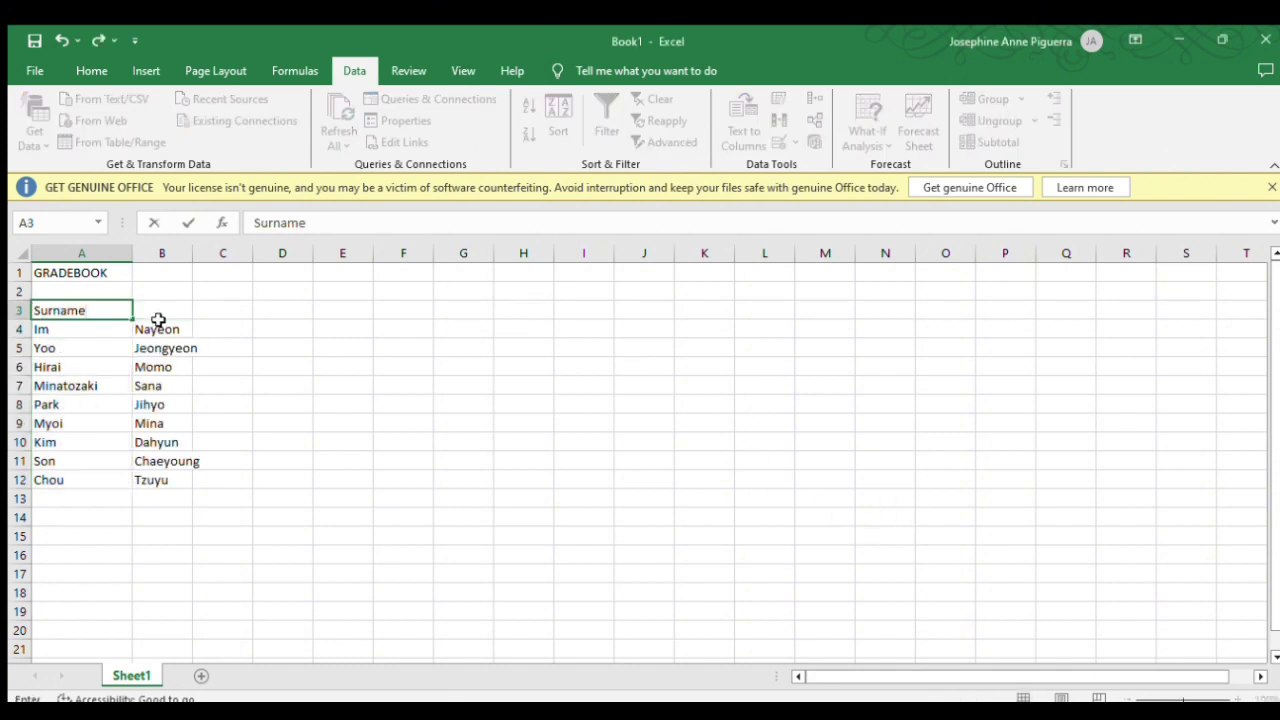
pyautogui.click(168, 310)
pyautogui.write('First')
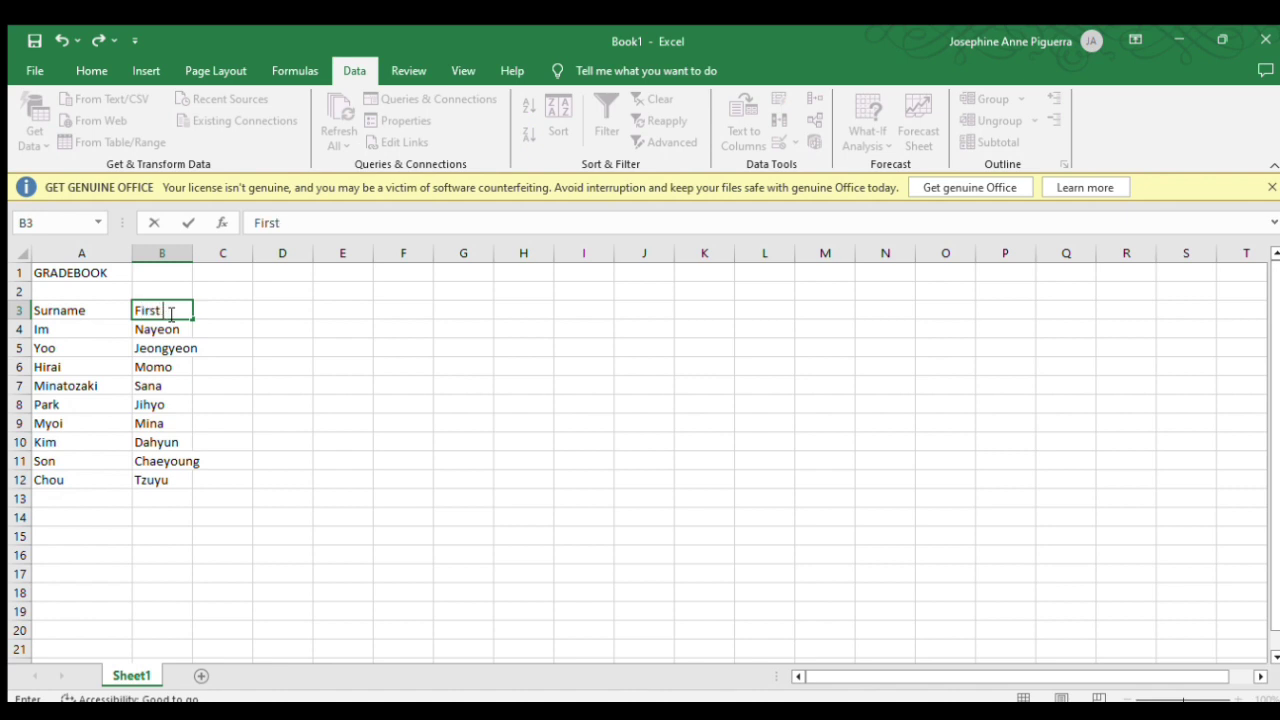
pyautogui.write(' Name')
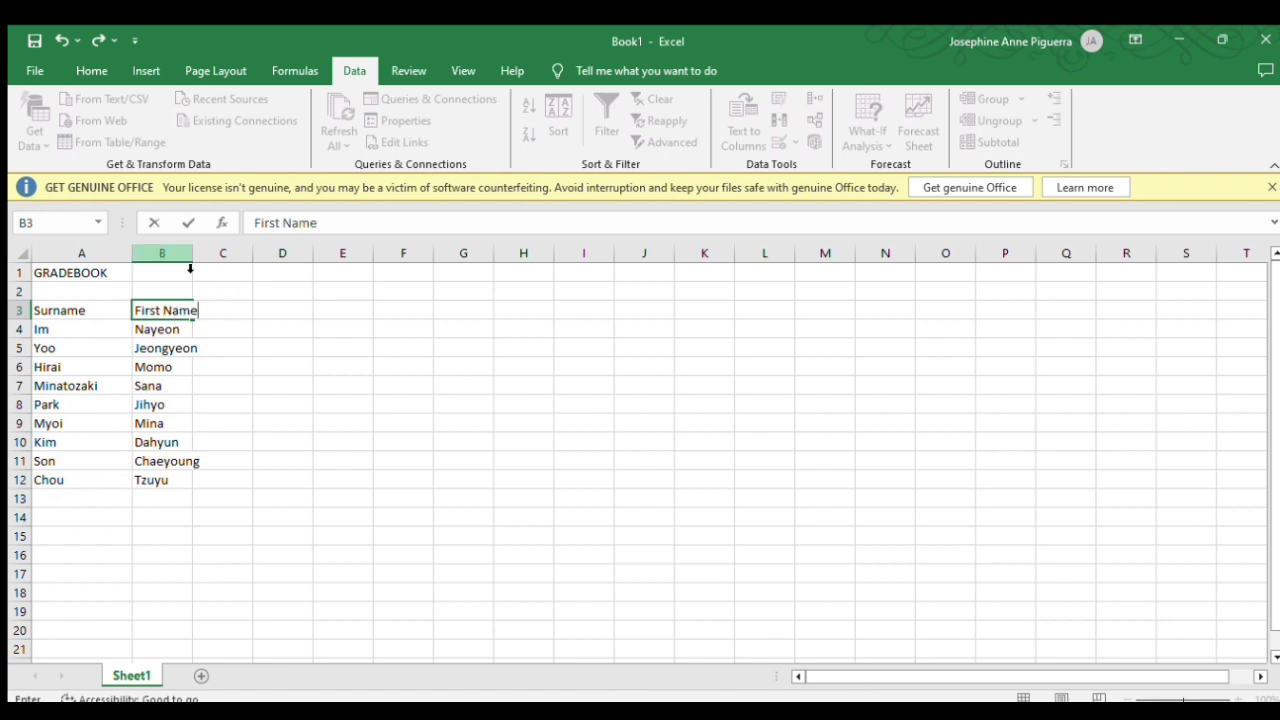
pyautogui.click(205, 253)
pyautogui.doubleClick(192, 253)
pyautogui.click(236, 284)
# Enter the label Possible Points in B2 and fit column B to its width
pyautogui.click(181, 290)
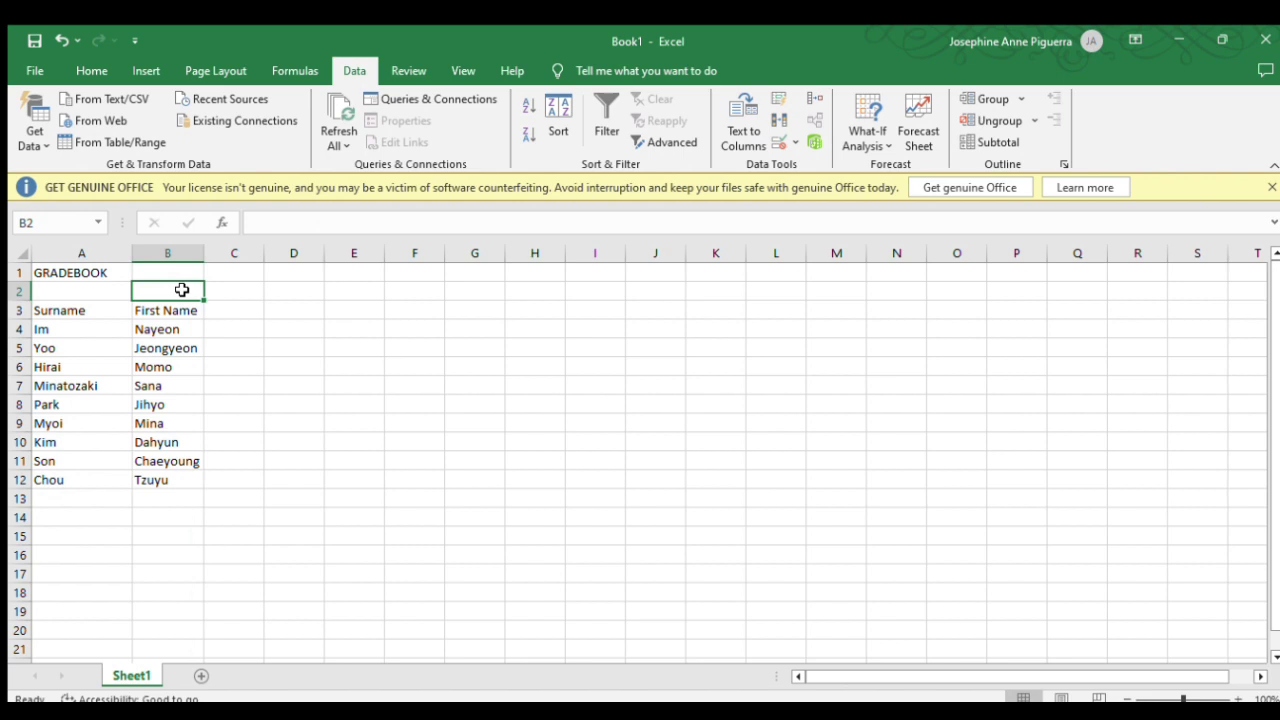
pyautogui.write('Possible Poi')
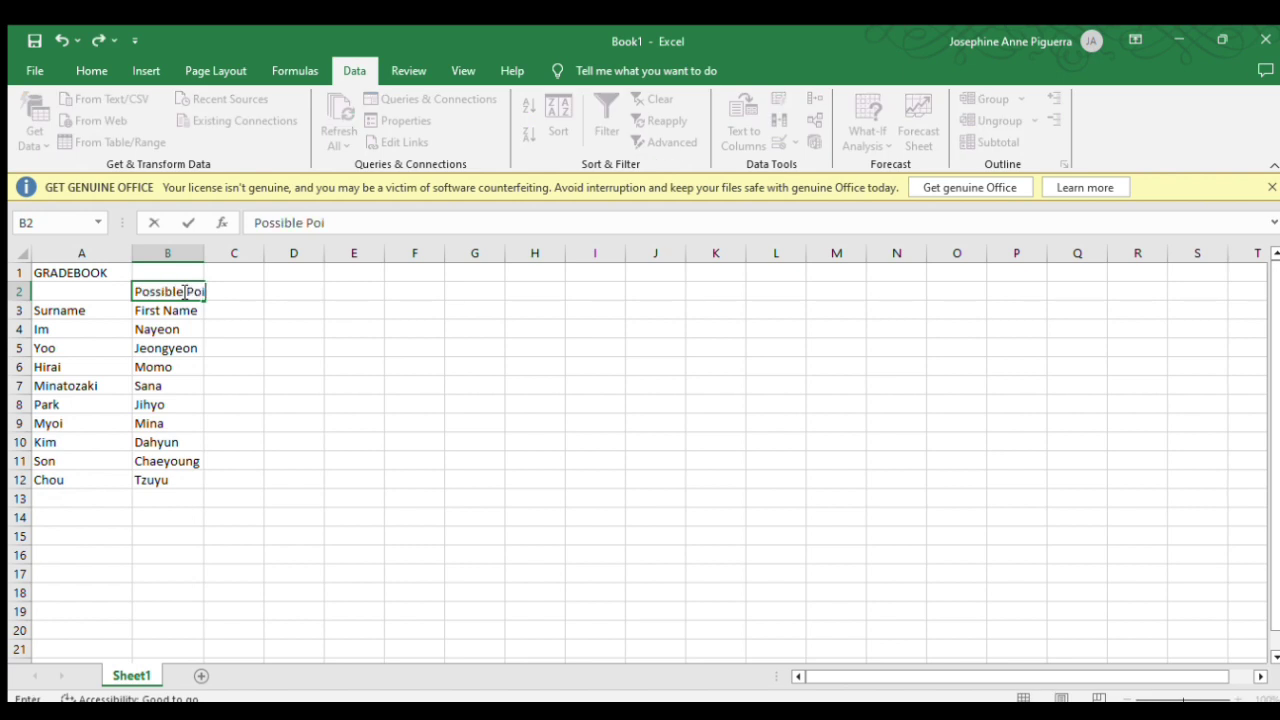
pyautogui.click(200, 253)
pyautogui.doubleClick(204, 253)
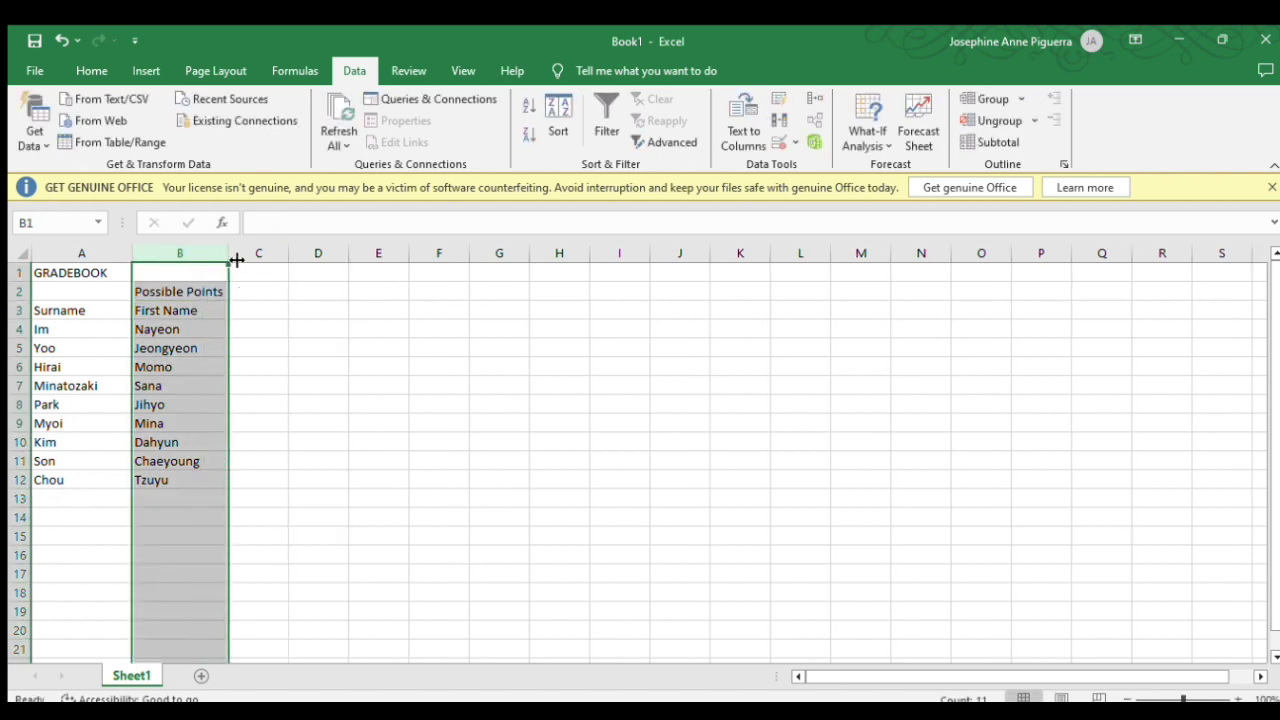
# Enter the headings Math Test, Science Test, English Test and Filipino Test in C1:F1
pyautogui.click(258, 272)
pyautogui.write('Math Test')
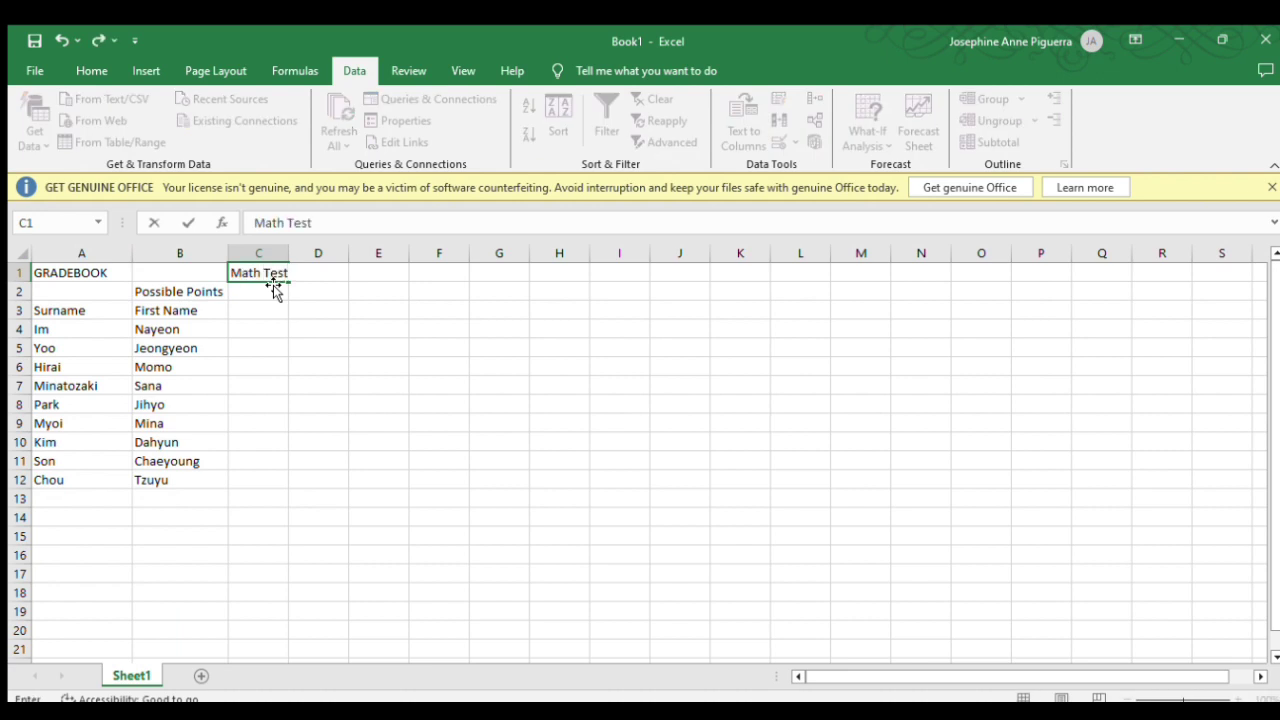
pyautogui.press('Tab')
pyautogui.write('Sc')
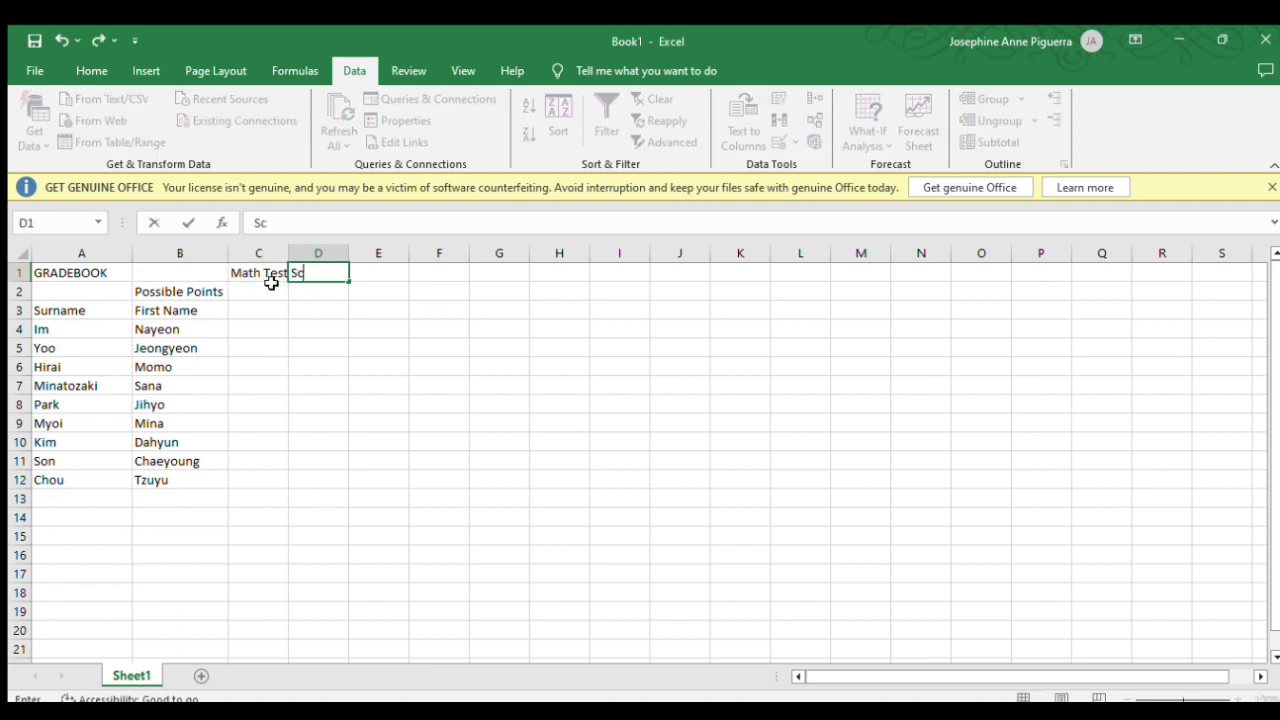
pyautogui.write('ience Test')
pyautogui.press('Tab')
pyautogui.write('En')
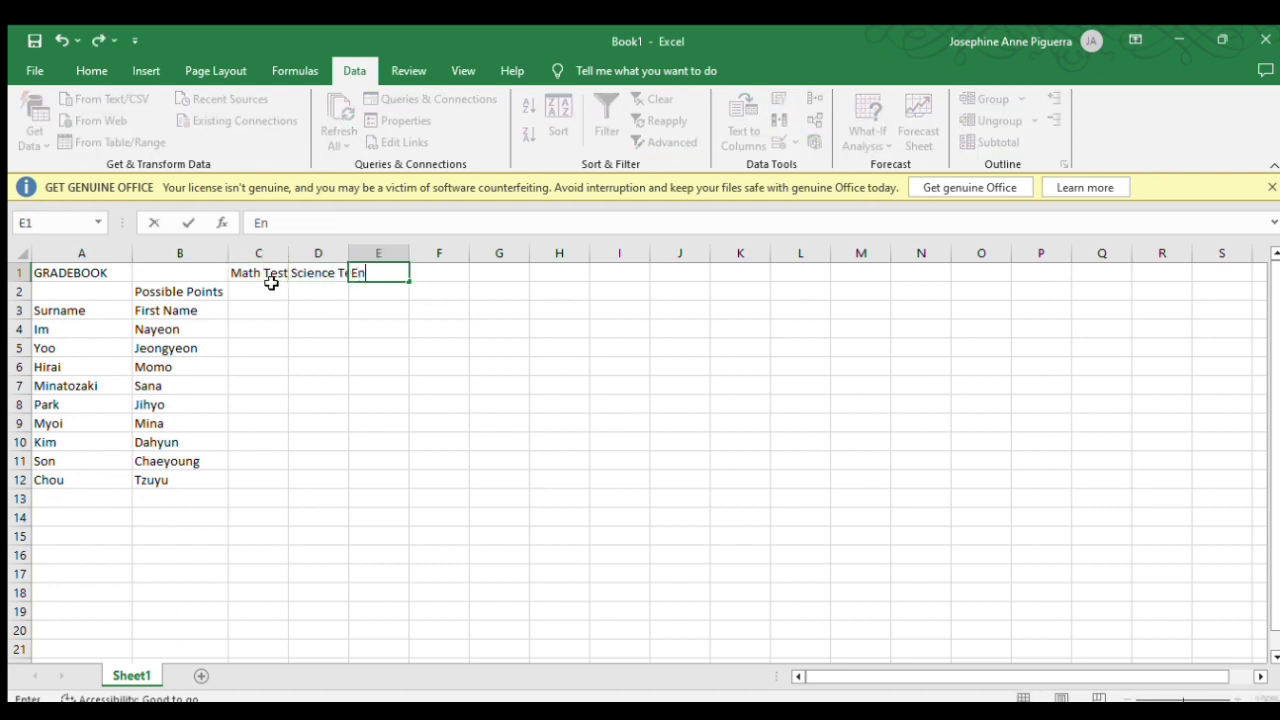
pyautogui.write('glish Test')
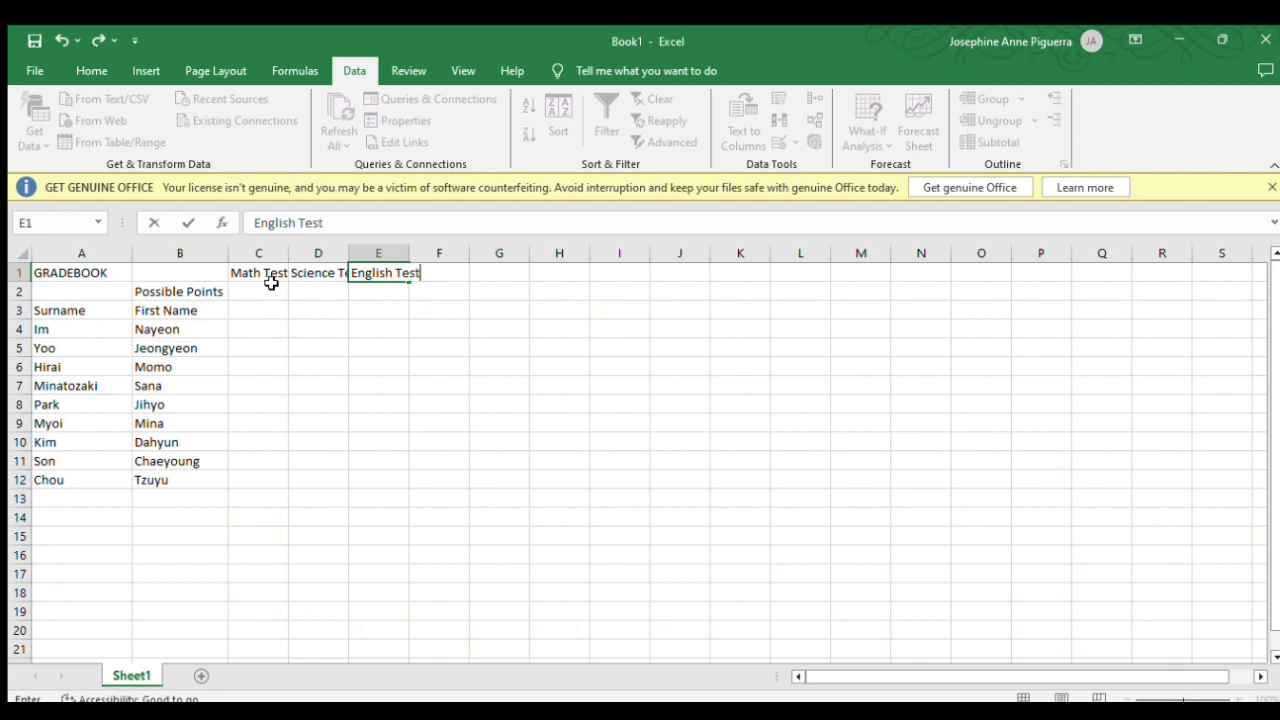
pyautogui.press('Tab')
pyautogui.write('Fi')
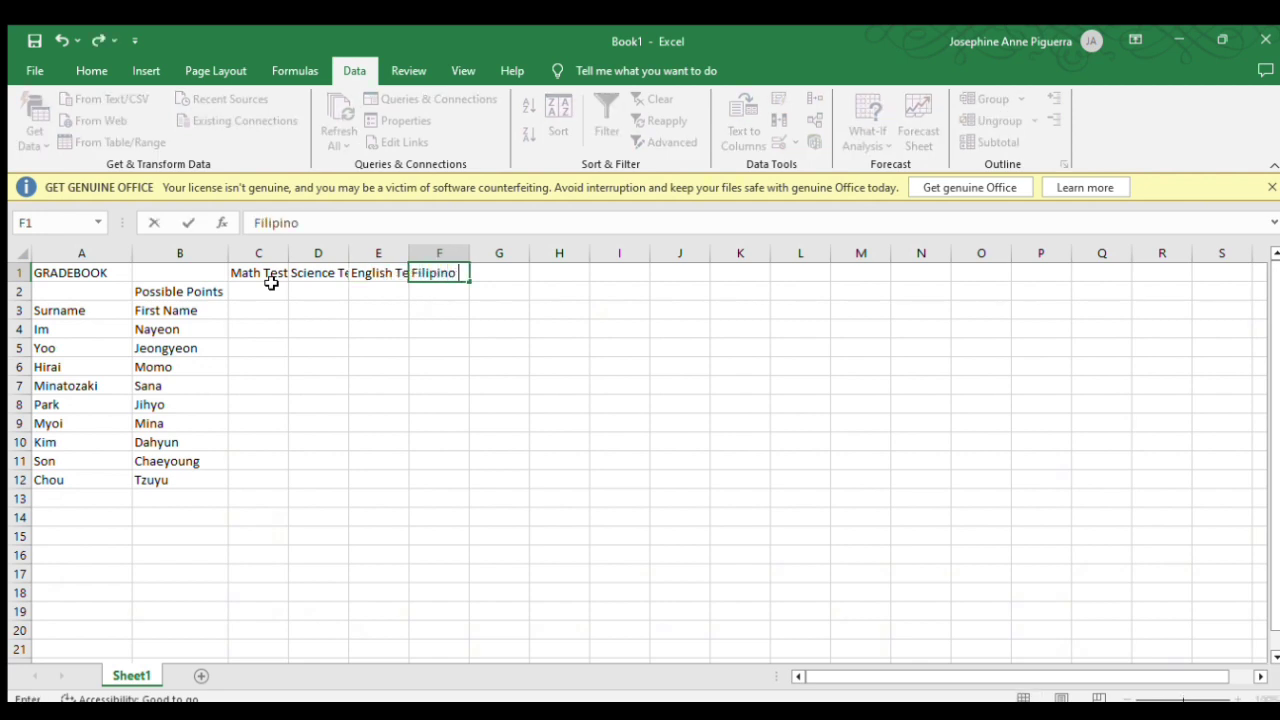
# Rotate the four test headings in C1:F1 so their text reads upward
pyautogui.moveTo(250, 278); pyautogui.dragTo(449, 274)
pyautogui.click(145, 70)
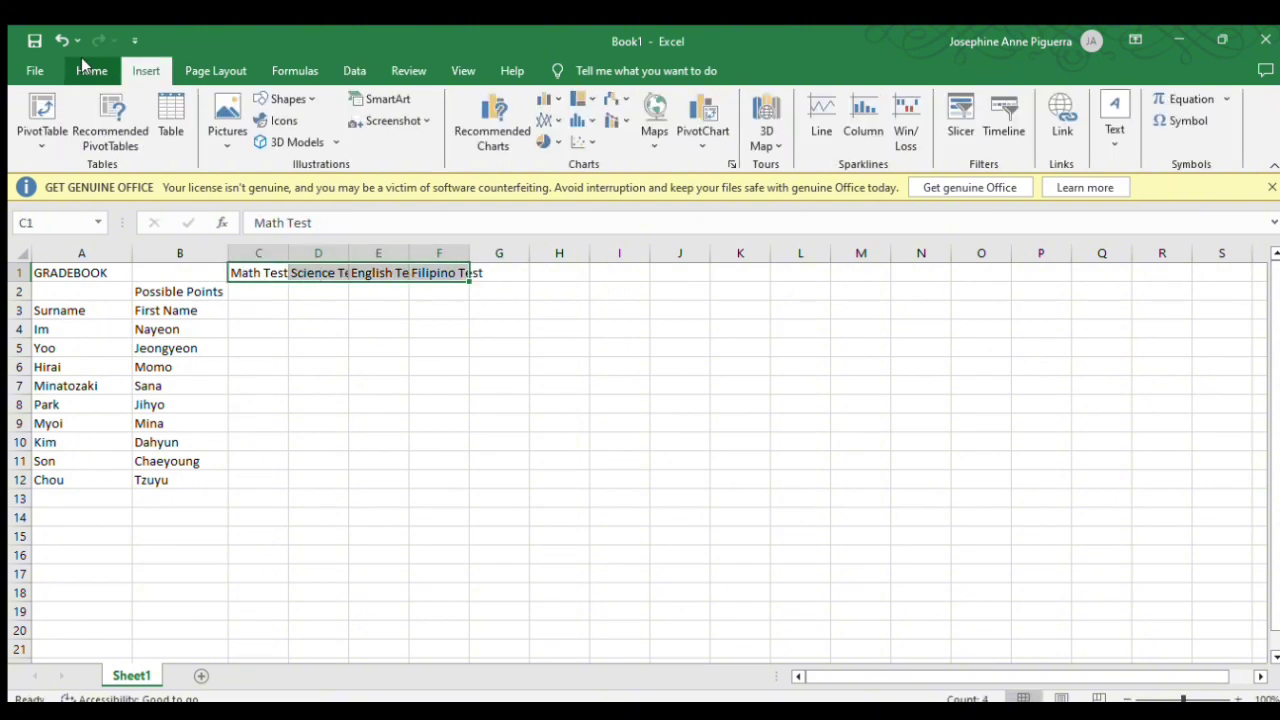
pyautogui.click(91, 70)
pyautogui.click(415, 106)
pyautogui.click(443, 194)
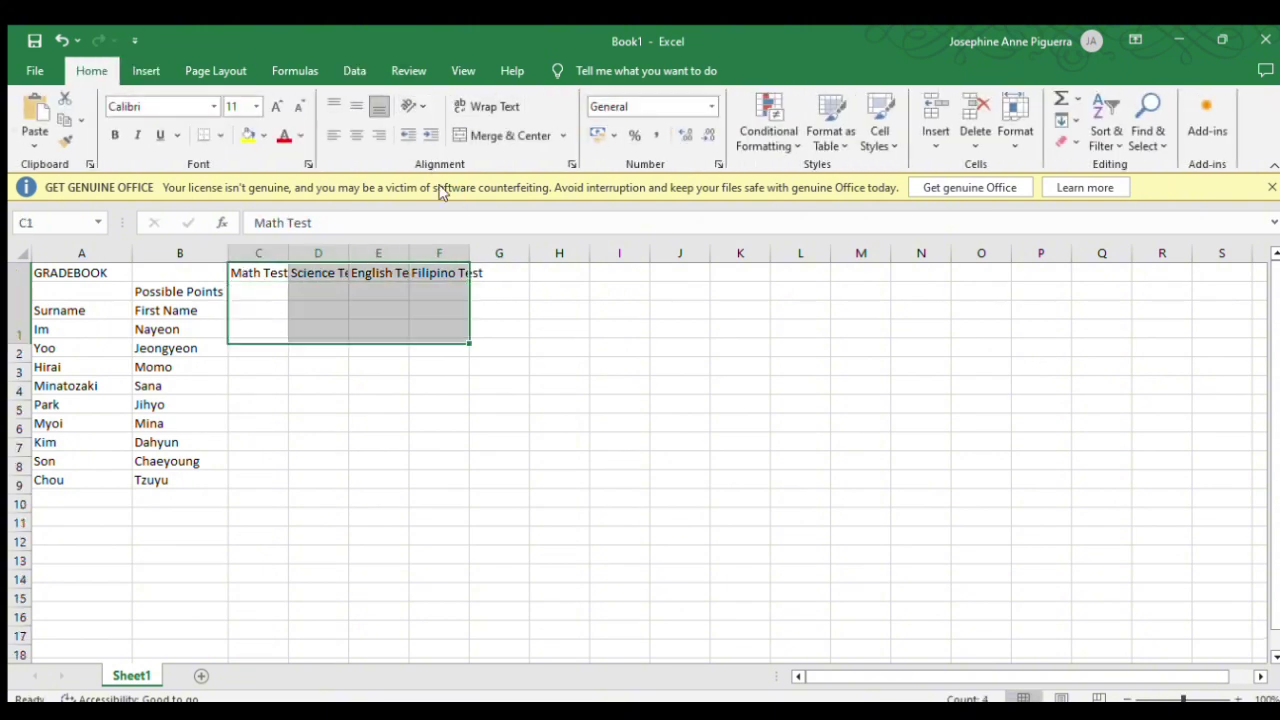
# Enter the possible points 50, 20, 20 and 10 in C2:F2 under the test headings
pyautogui.click(269, 357)
pyautogui.write('50')
pyautogui.press('Tab')
pyautogui.write('20')
pyautogui.press('Tab')
pyautogui.write('20')
pyautogui.press('Tab')
pyautogui.write('10')
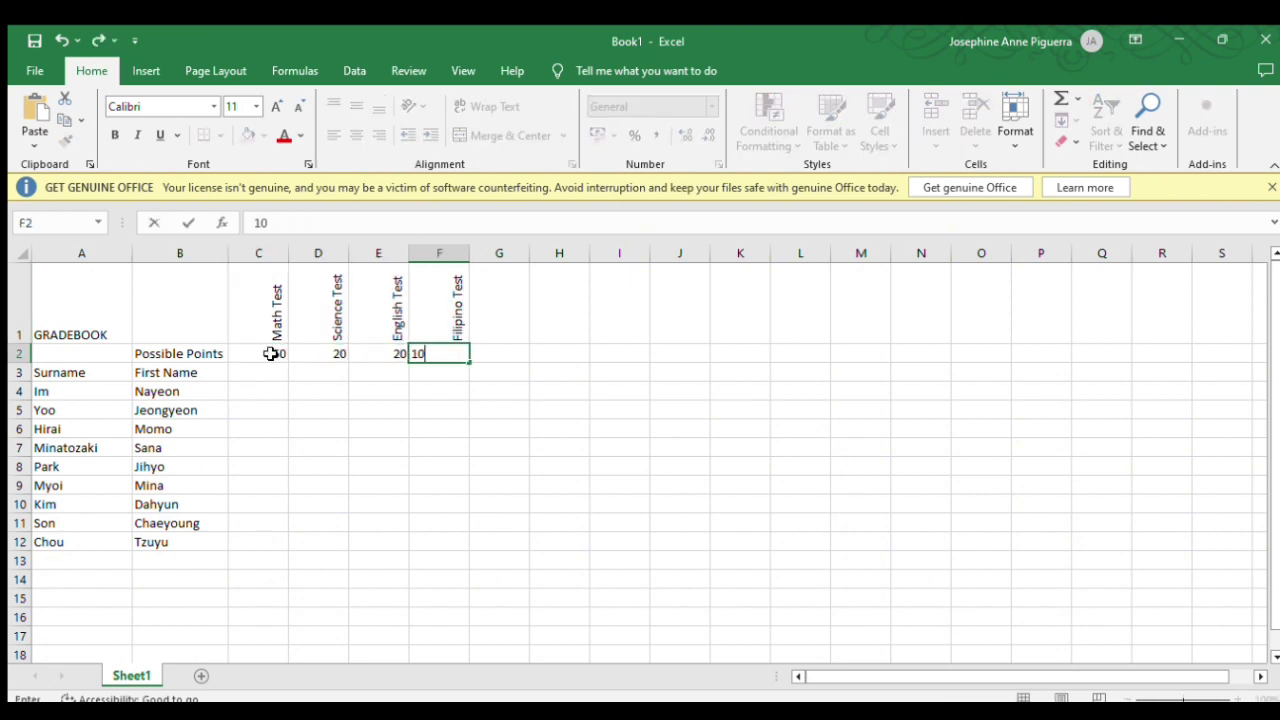
# Enter the Math Test scores in C4:C12: 30, 45, 20, 38, 38, 23, 29, 49 and 50
pyautogui.click(258, 393)
pyautogui.write('30')
pyautogui.press('Return')
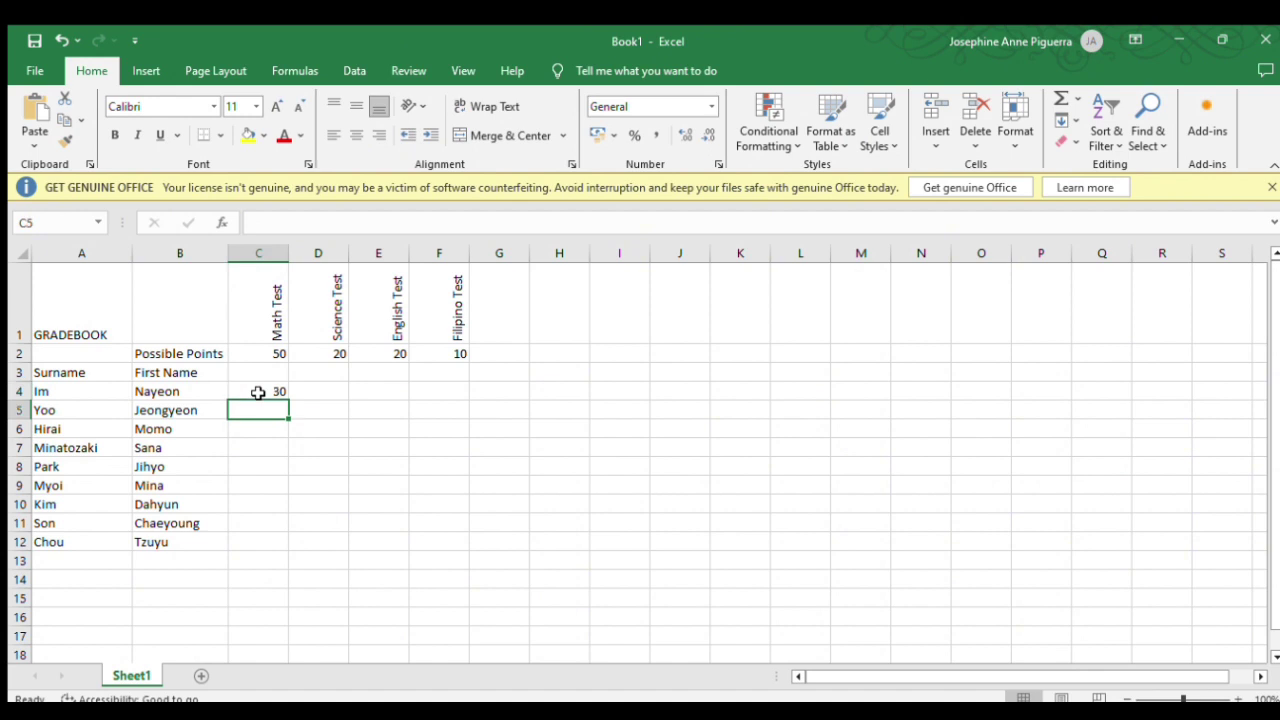
pyautogui.write('45')
pyautogui.press('Return')
pyautogui.write('20')
pyautogui.press('Return')
pyautogui.write('38 3')
pyautogui.write('8')
pyautogui.press('Return')
pyautogui.write('23')
pyautogui.press('Return')
pyautogui.write('29')
pyautogui.press('Return')
pyautogui.write('49 50')
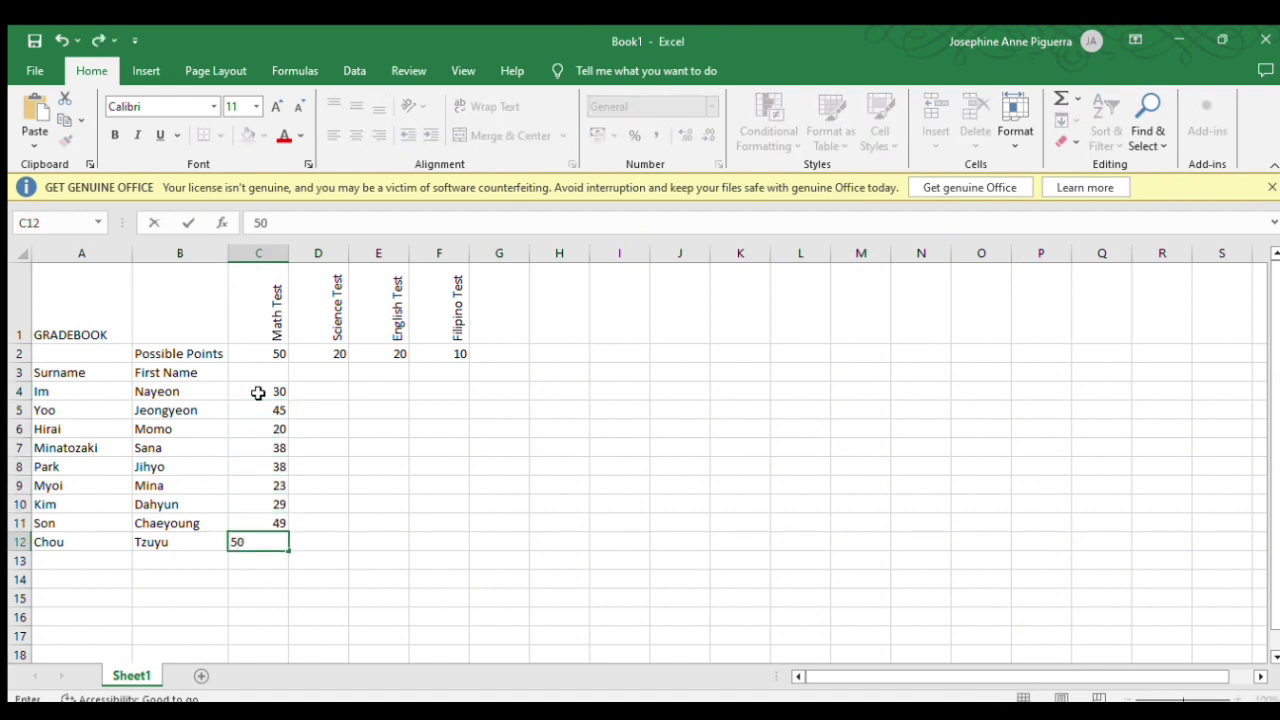
pyautogui.press('Return')
# Enter the Science Test scores in D4:D12: 15, 20, 16, 19, 20, 10, 9, 18 and 17
pyautogui.click(333, 388)
pyautogui.write('15')
pyautogui.press('Return')
pyautogui.write('20')
pyautogui.press('Return')
pyautogui.write('16')
pyautogui.press('Return')
pyautogui.write('19')
pyautogui.press('Return')
pyautogui.write('20')
pyautogui.press('Return')
pyautogui.write('10 9 18')
pyautogui.press('Return')
pyautogui.write('17')
pyautogui.press('Return')
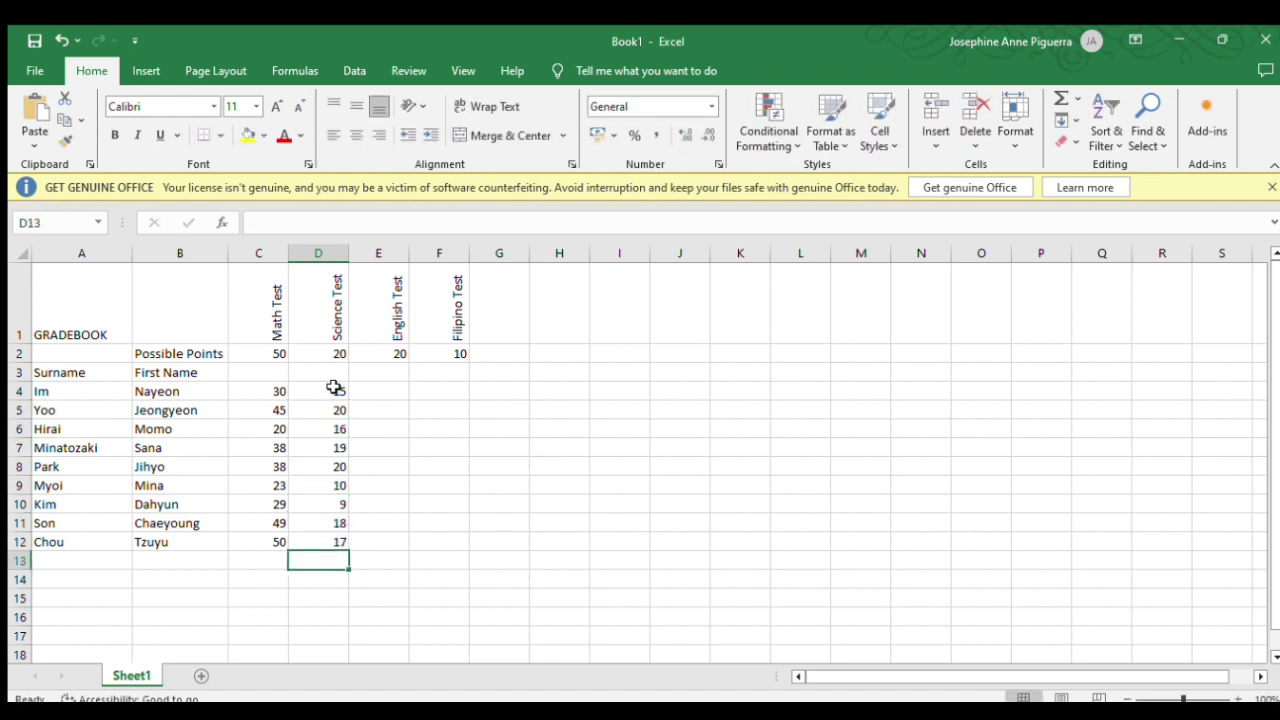
# Enter the English Test scores in E4:E12: 19, 16, 13, 16, 9, 17, 11, 19 and 20
pyautogui.click(395, 389)
pyautogui.write('19')
pyautogui.press('Return')
pyautogui.write('16 13')
pyautogui.press('Return')
pyautogui.write('16')
pyautogui.press('Return')
pyautogui.write('9 17 11')
pyautogui.press('Return')
pyautogui.write('19')
pyautogui.press('Return')
pyautogui.write('20')
# Enter the Filipino Test scores in F4:F12: 5, 9, 10, 3, 9, 9, 6, 10 and 9
pyautogui.click(438, 390)
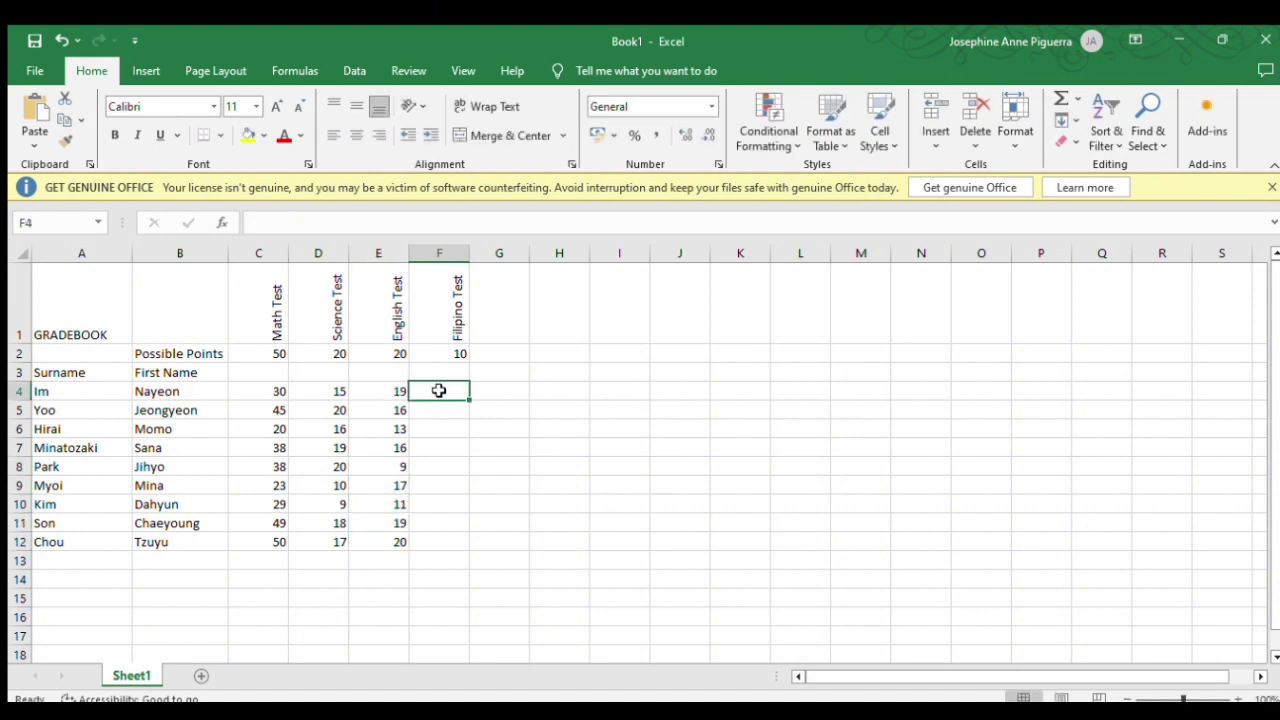
pyautogui.write('5')
pyautogui.press('Return')
pyautogui.write('9 10 3 9 9')
pyautogui.press('Return')
pyautogui.write('6')
pyautogui.press('Return')
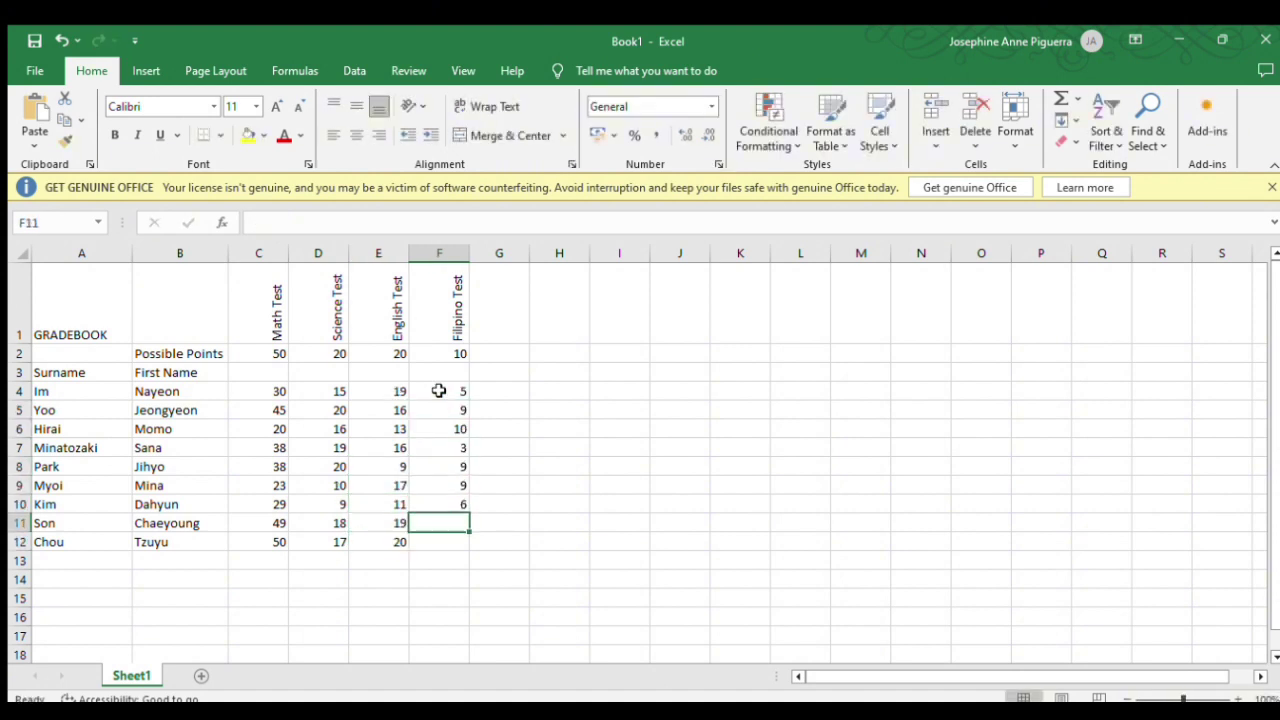
pyautogui.write('10')
pyautogui.press('Return')
pyautogui.write('9')
# Repeat the headings Math Test, Science Test, English Test and Filipino Test in H1:K1 for the percentage section
pyautogui.click(560, 334)
pyautogui.write('Math Test')
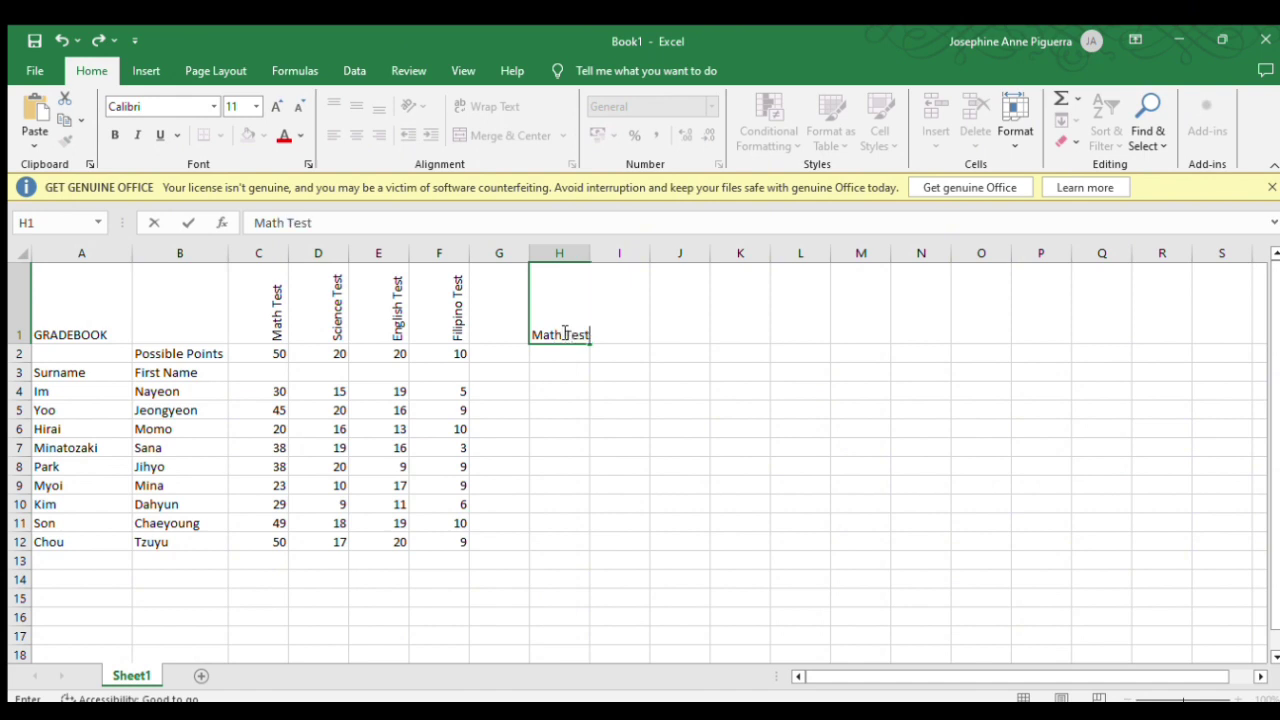
pyautogui.press('Tab')
pyautogui.write('Science Test')
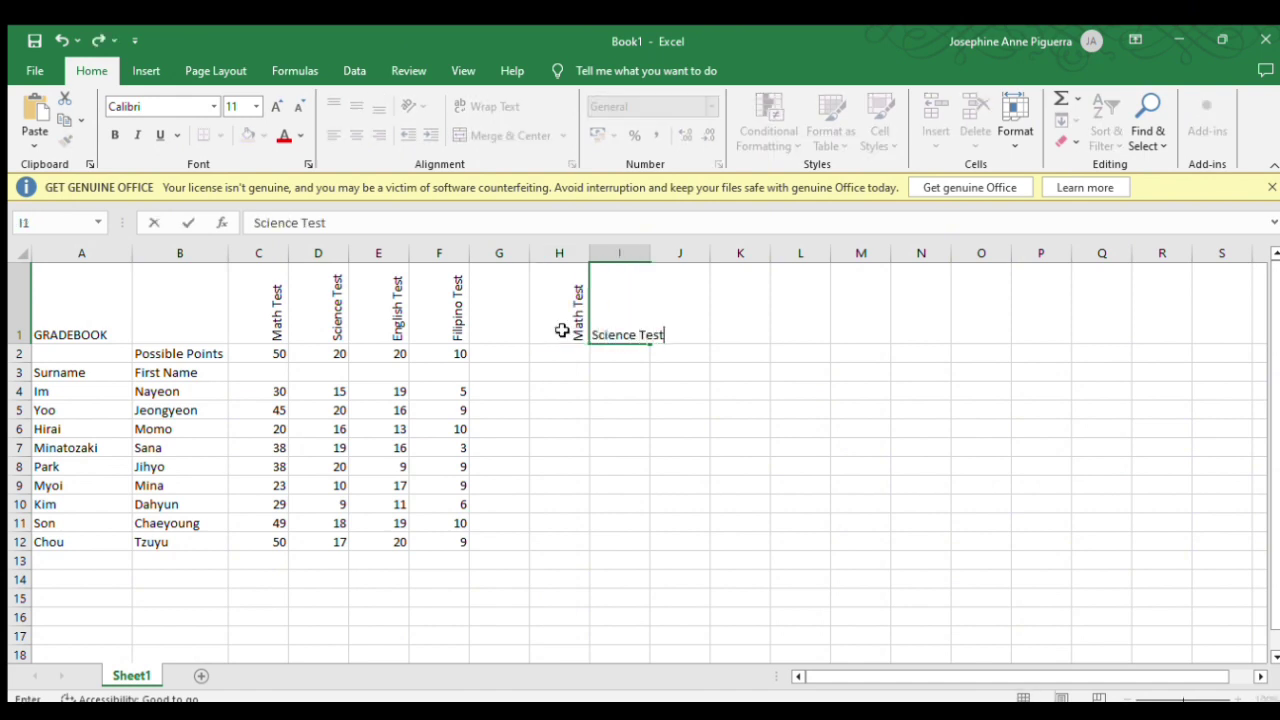
pyautogui.press('Tab')
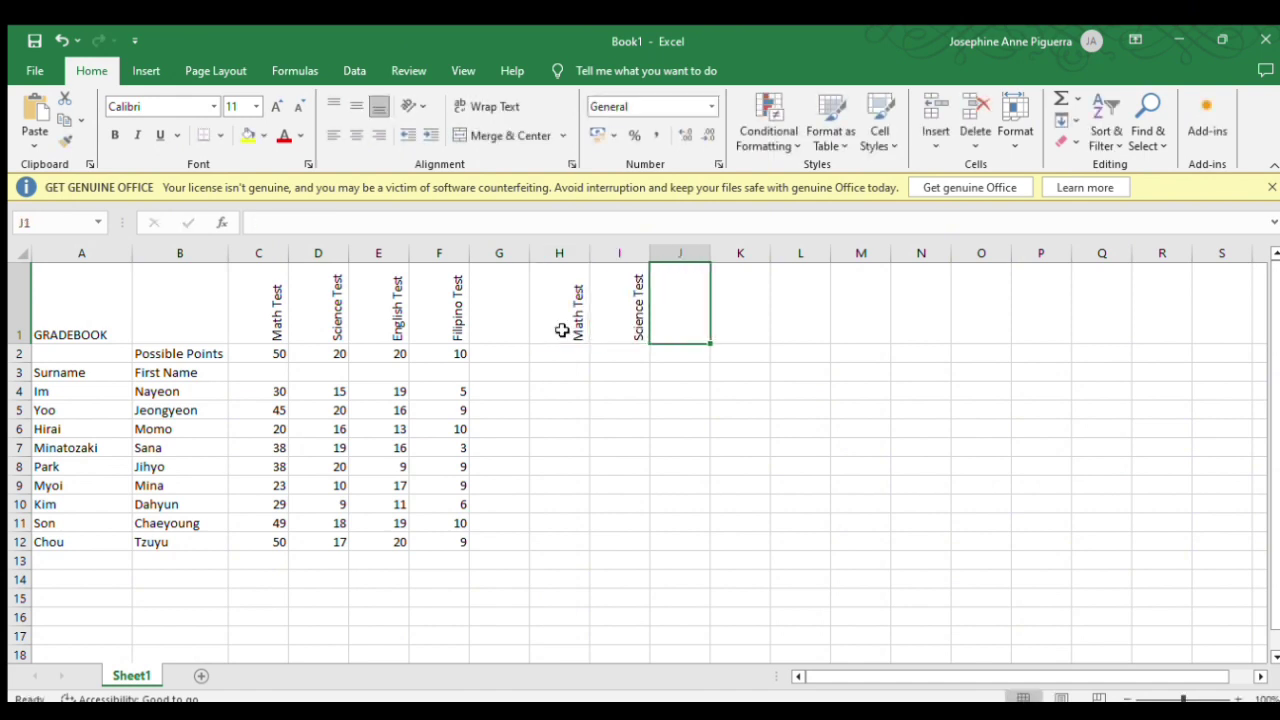
pyautogui.write('English Test')
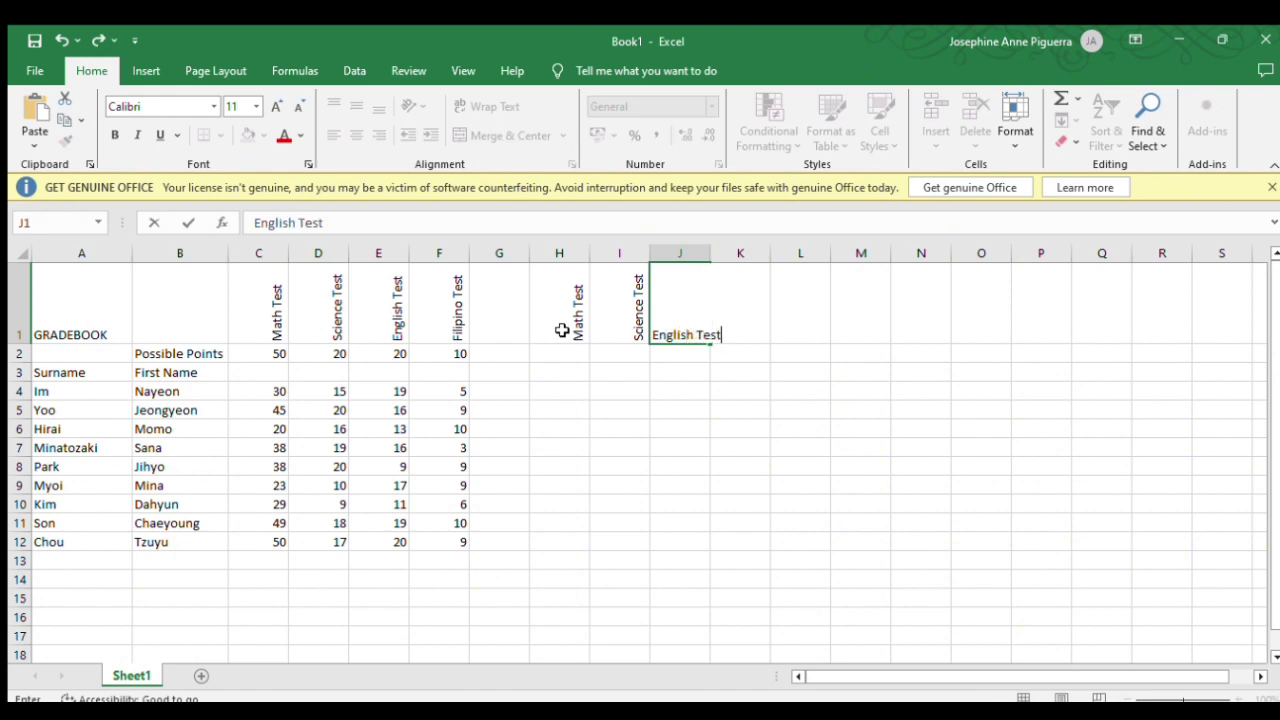
pyautogui.press('Tab')
pyautogui.write('Filipino test')
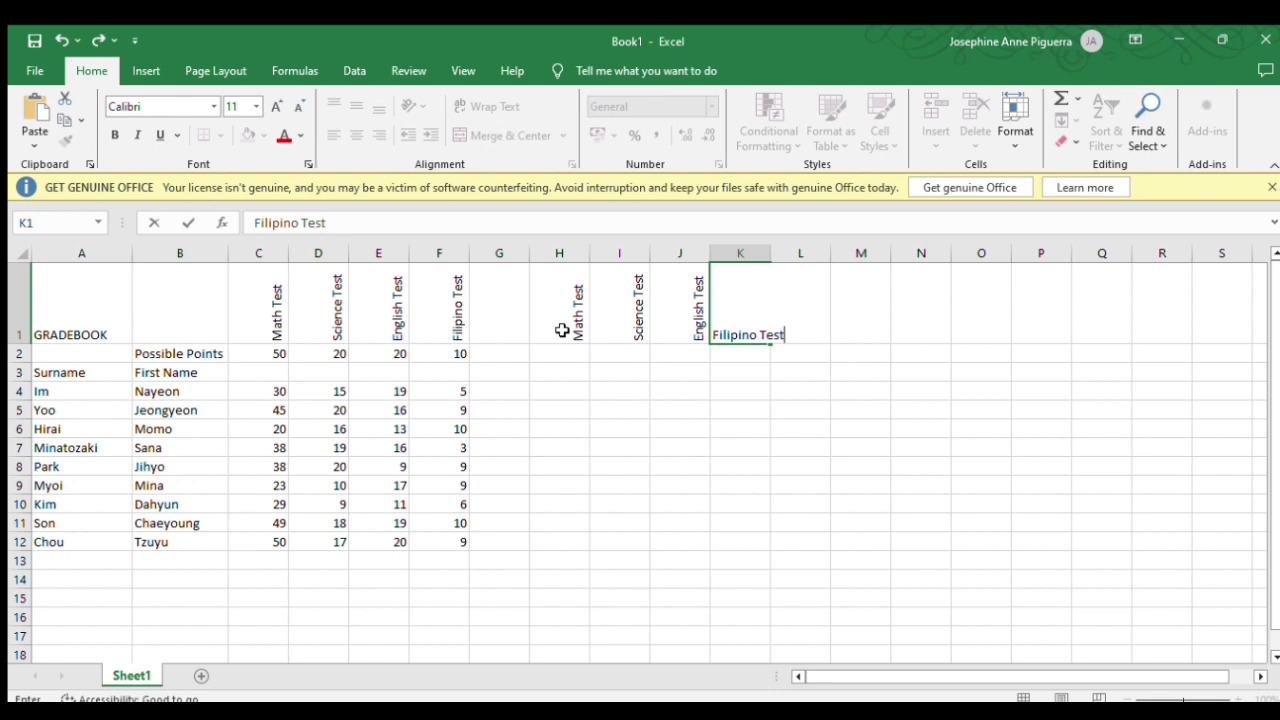
# Enter the formula =C4/C$2 in H4 to divide the first student's math score by its possible points
pyautogui.click(563, 391)
pyautogui.write('=')
pyautogui.click(260, 391)
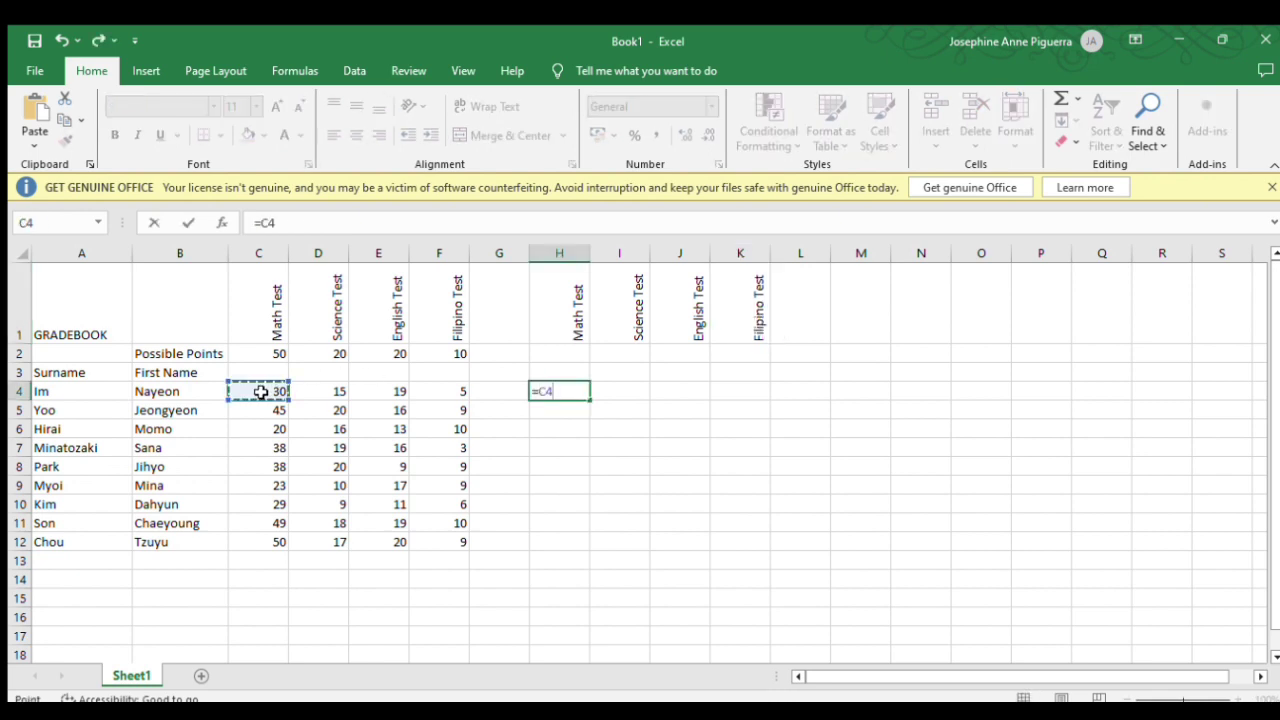
pyautogui.write('/')
pyautogui.click(272, 354)
pyautogui.click(565, 391)
pyautogui.press('Return')
# Format H4 as a percentage and fill its formula across the range H4:K12
pyautogui.click(563, 391)
pyautogui.click(634, 135)
pyautogui.moveTo(590, 401); pyautogui.dragTo(758, 548)
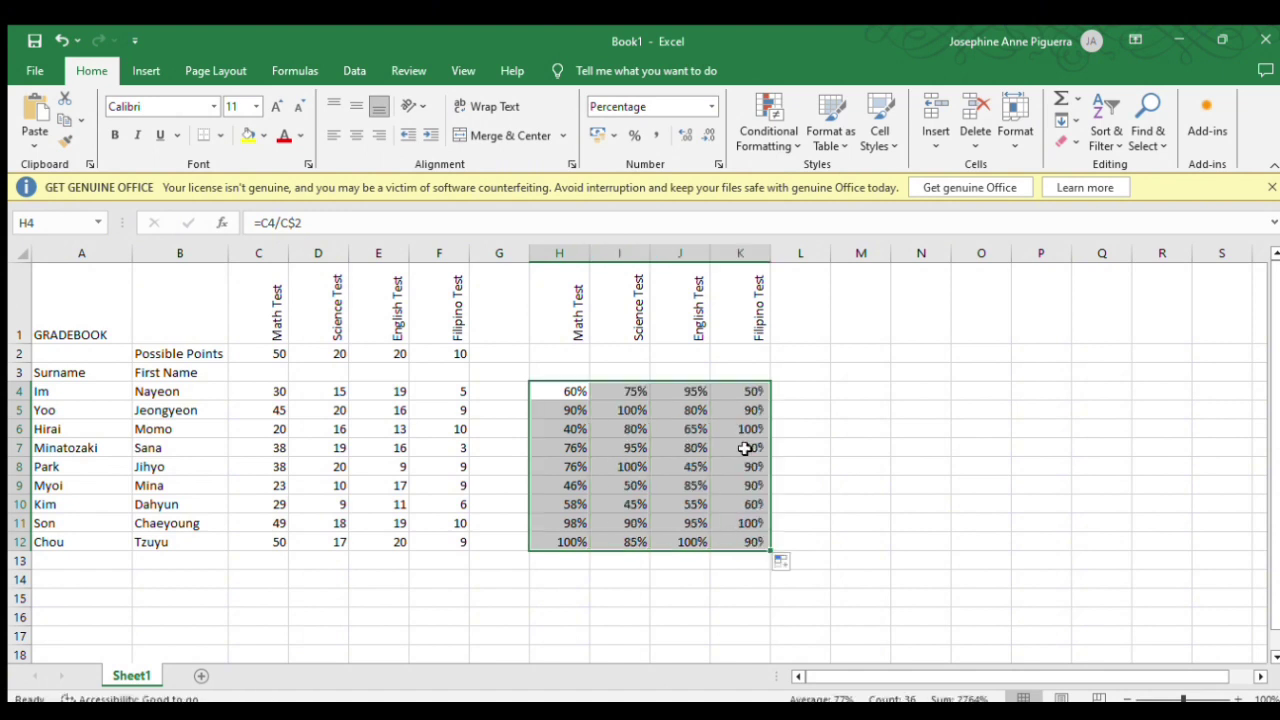
# Enter the heading Drop the student?? in cell M1
pyautogui.click(828, 331)
pyautogui.click(849, 331)
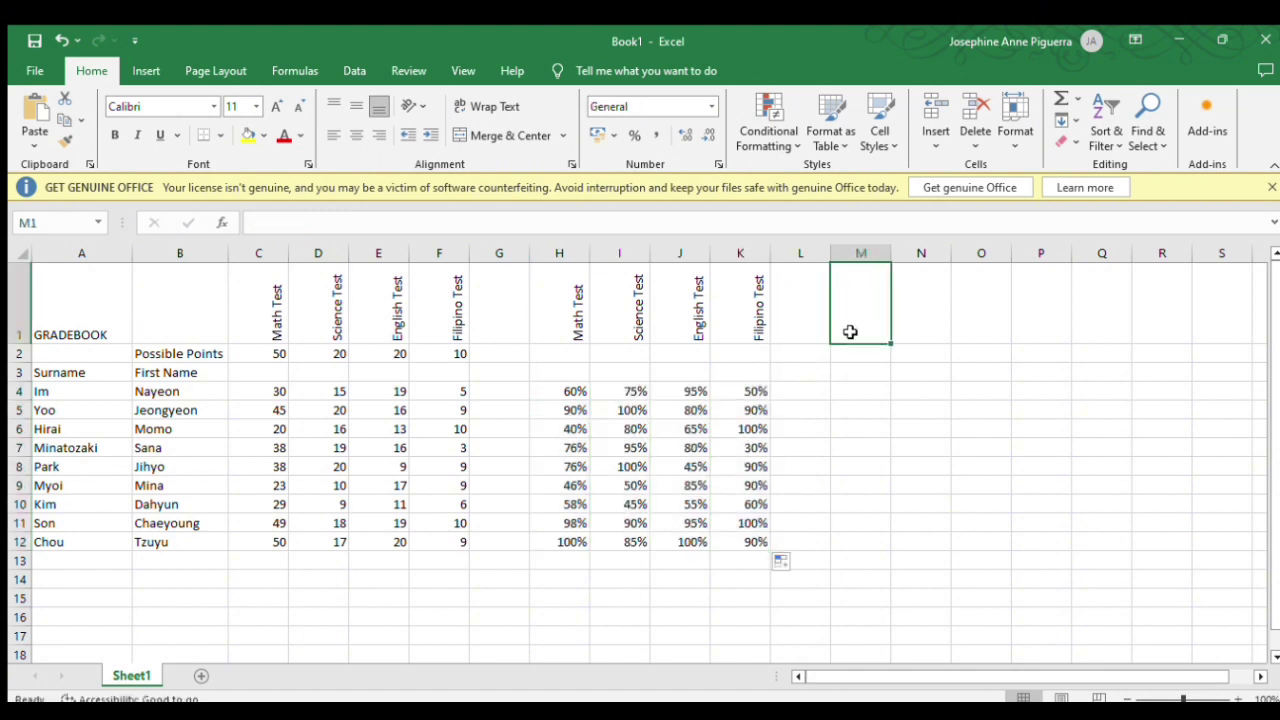
pyautogui.write('Drop the st')
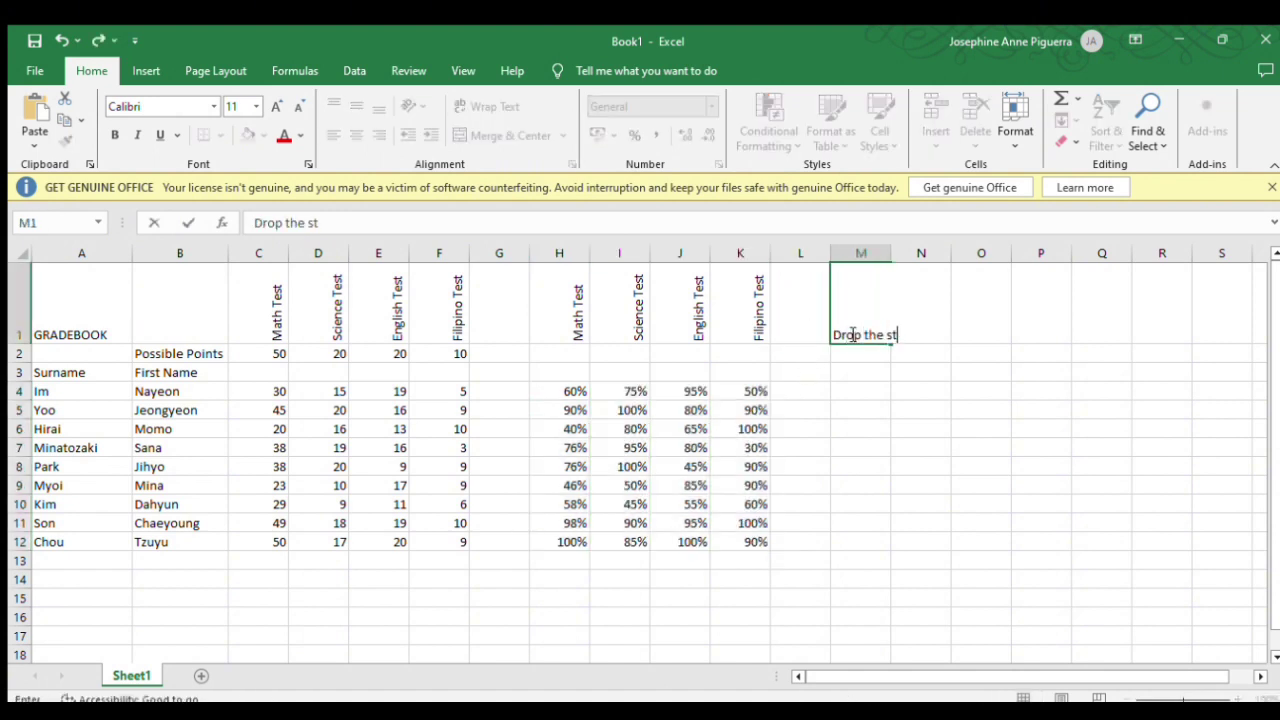
pyautogui.write('udent??')
pyautogui.press('Return')
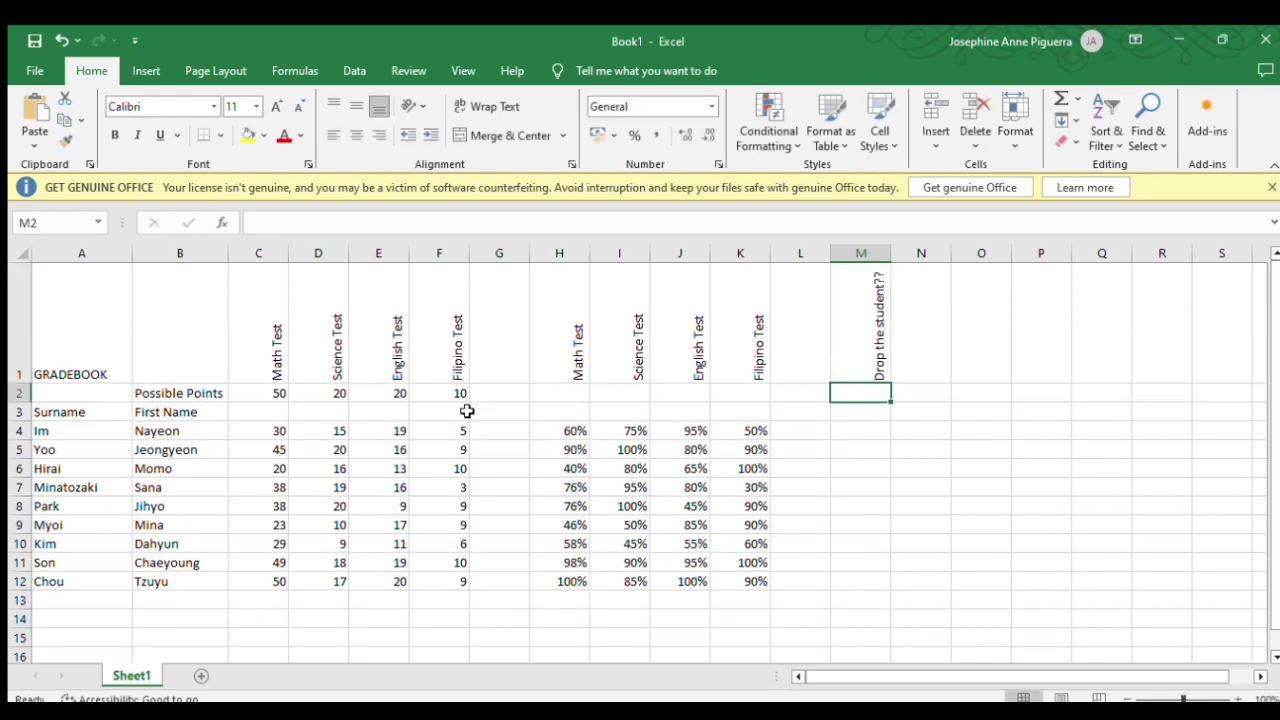
# Enter the formula =OR(H4<0.5,I4<0.5,J4<0.5,K4<0.5) in M4 to flag a student with any test below 50%
pyautogui.click(870, 436)
pyautogui.write('=o')
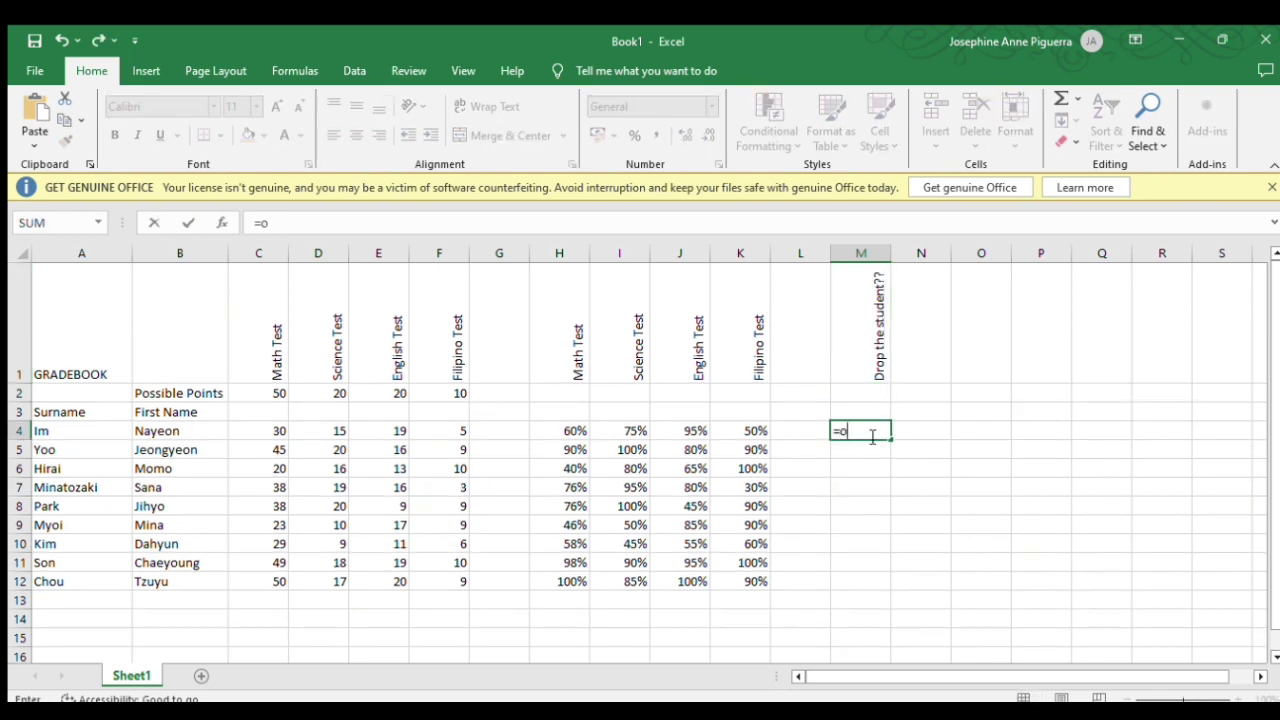
pyautogui.write('r(')
pyautogui.click(563, 431)
pyautogui.write('<.5,')
pyautogui.click(627, 430)
pyautogui.write('<.5,')
pyautogui.click(670, 430)
pyautogui.write('<.5,')
pyautogui.click(730, 430)
pyautogui.write('<0.5)')
pyautogui.press('Return')
pyautogui.click(850, 432)
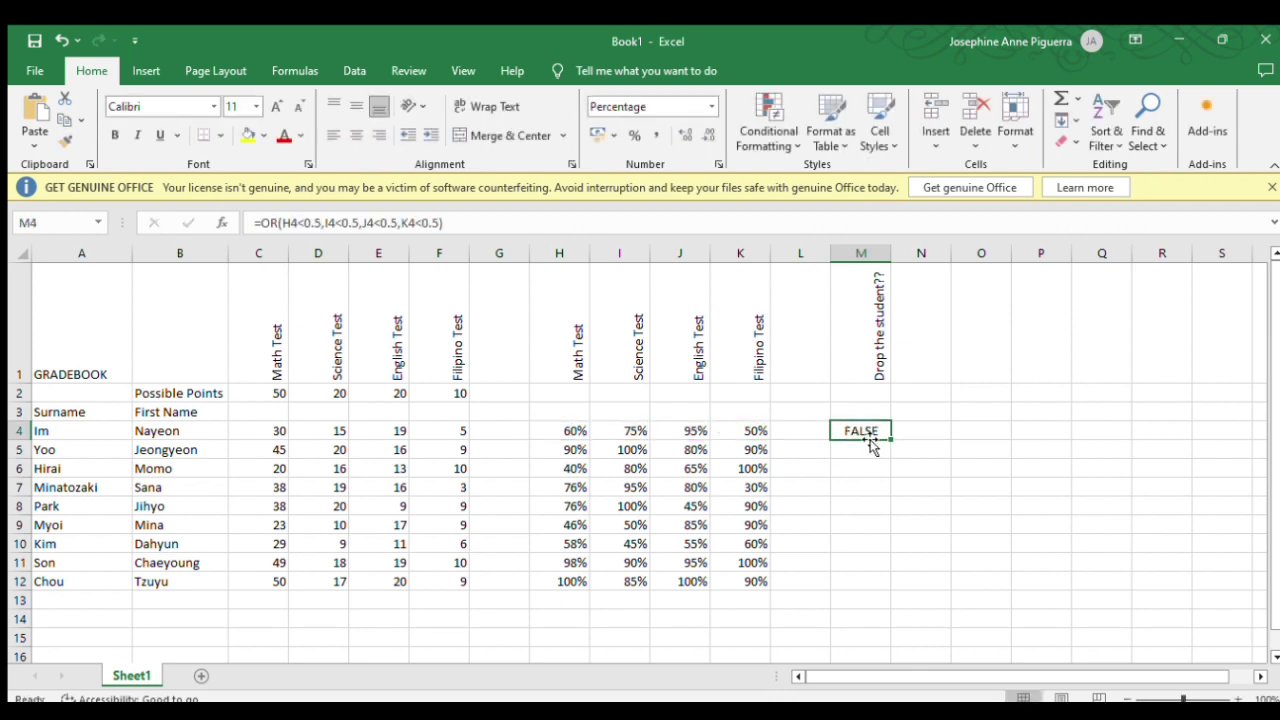
# Fill the drop-check formula from M4 down to M12 for the remaining students
pyautogui.moveTo(889, 441); pyautogui.dragTo(874, 588)
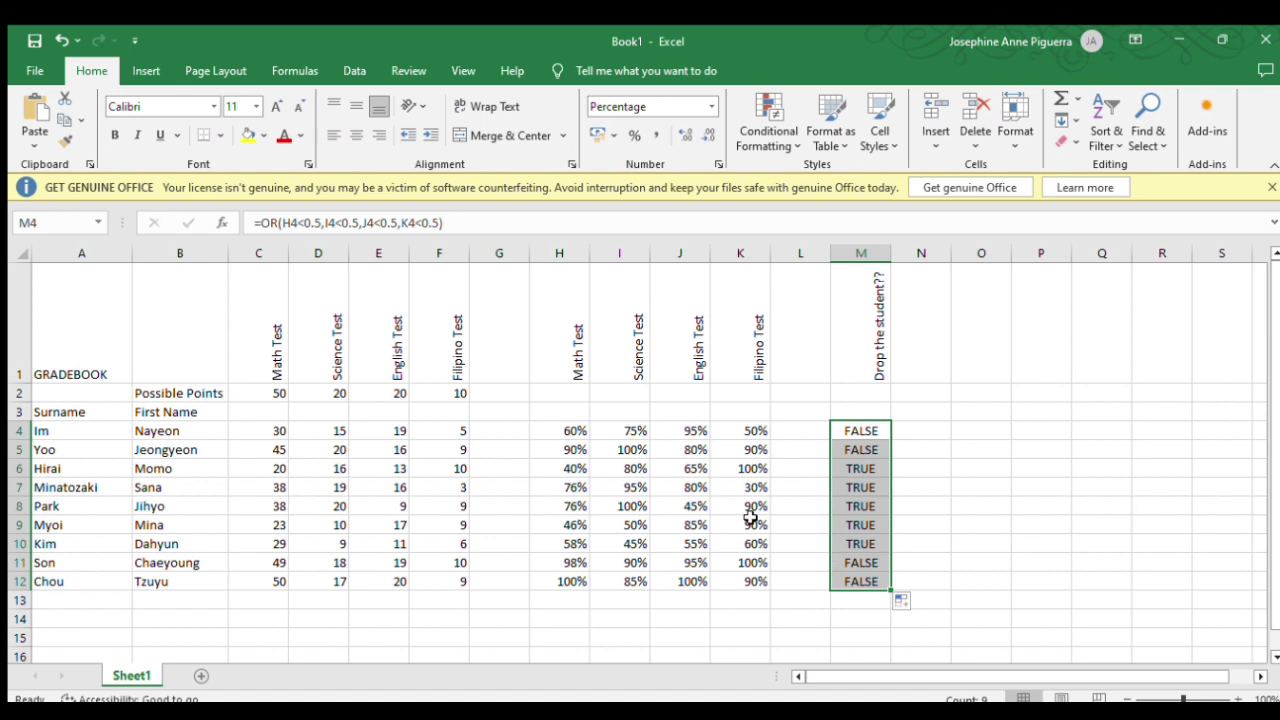
# Apply a green, yellow and red circle icon set separately to the score columns C4:C12, D4:D12, E4:E12 and F4:F12
pyautogui.moveTo(268, 434); pyautogui.dragTo(268, 581)
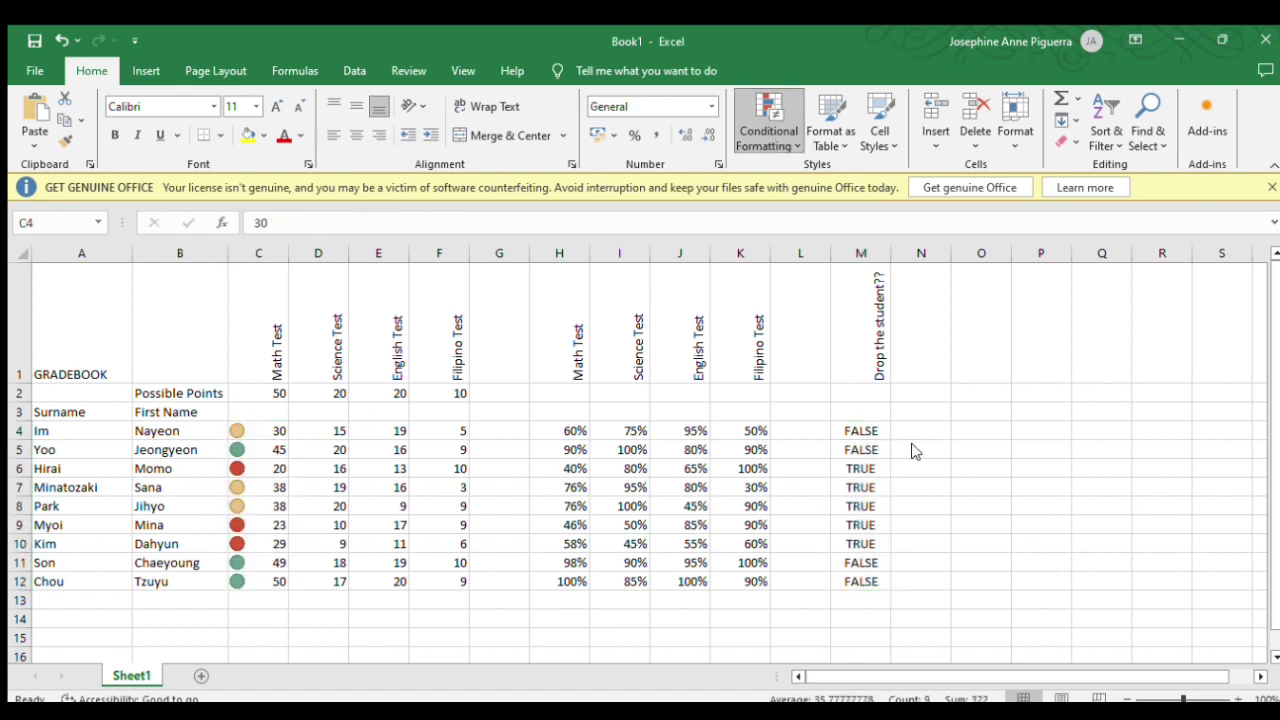
pyautogui.moveTo(333, 431); pyautogui.dragTo(336, 576)
pyautogui.click(762, 115)
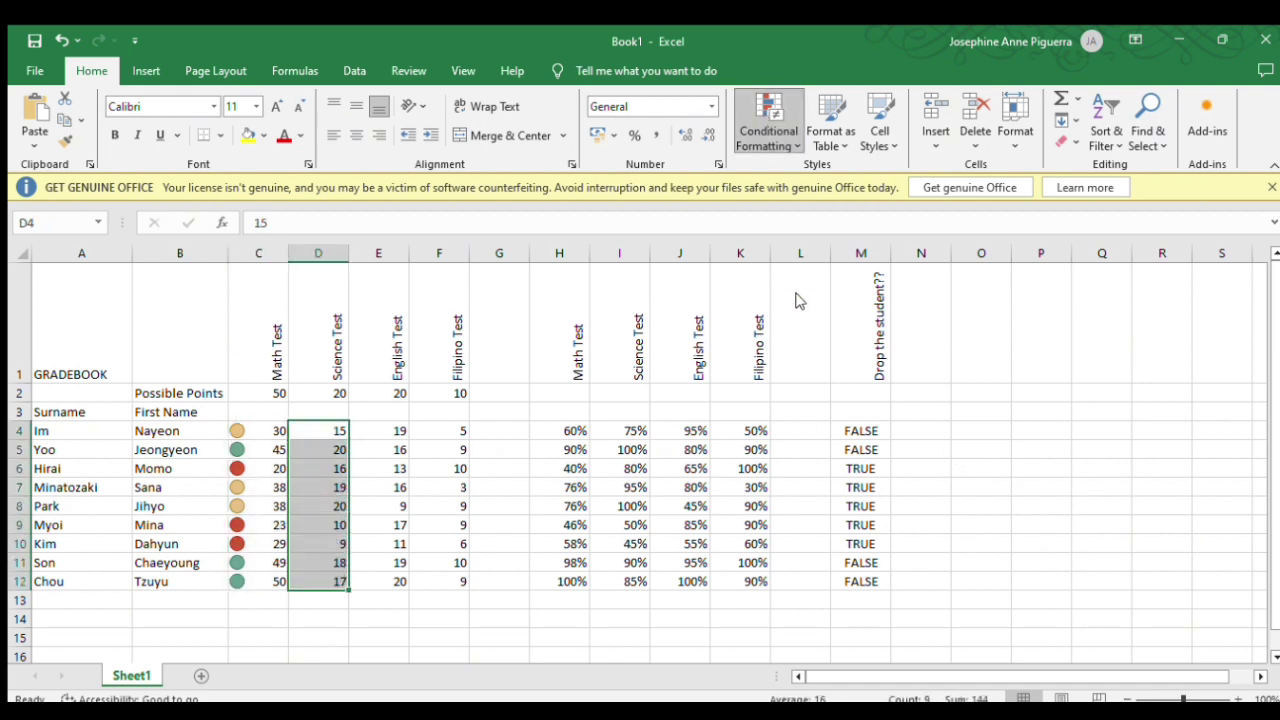
pyautogui.click(894, 412)
pyautogui.moveTo(384, 428); pyautogui.dragTo(400, 580)
pyautogui.click(762, 120)
pyautogui.click(875, 412)
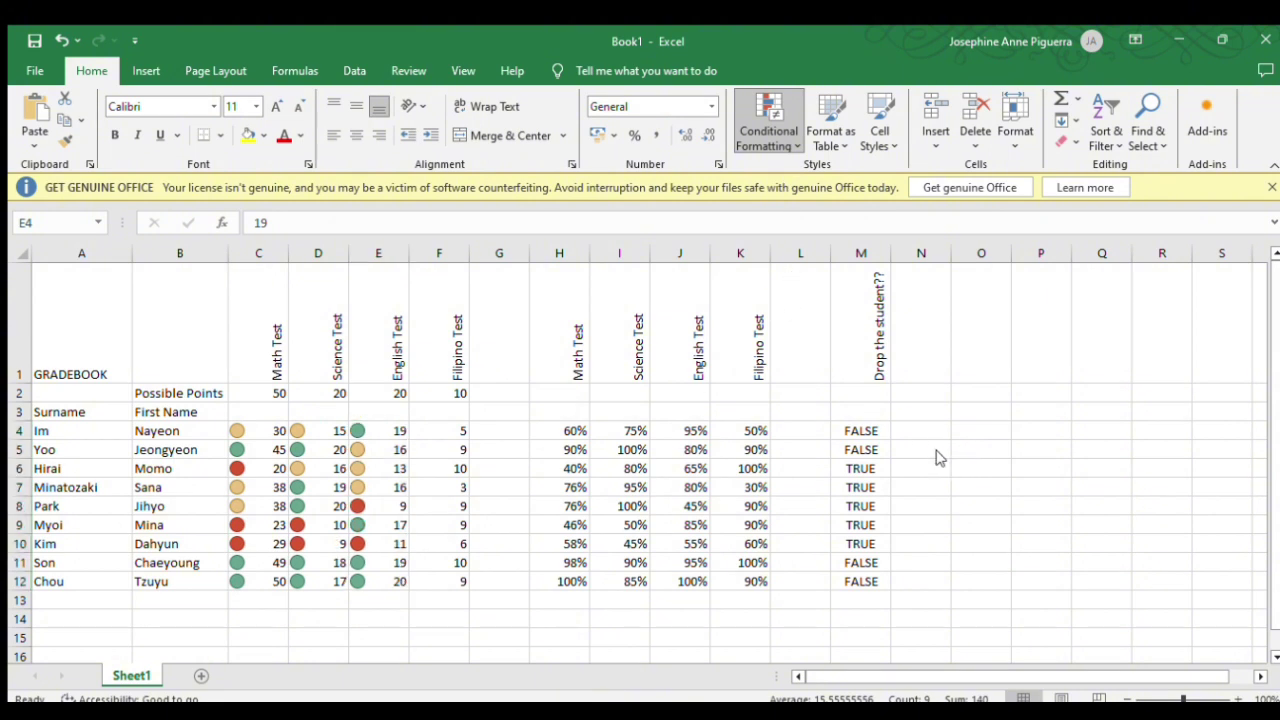
pyautogui.moveTo(452, 430); pyautogui.dragTo(455, 578)
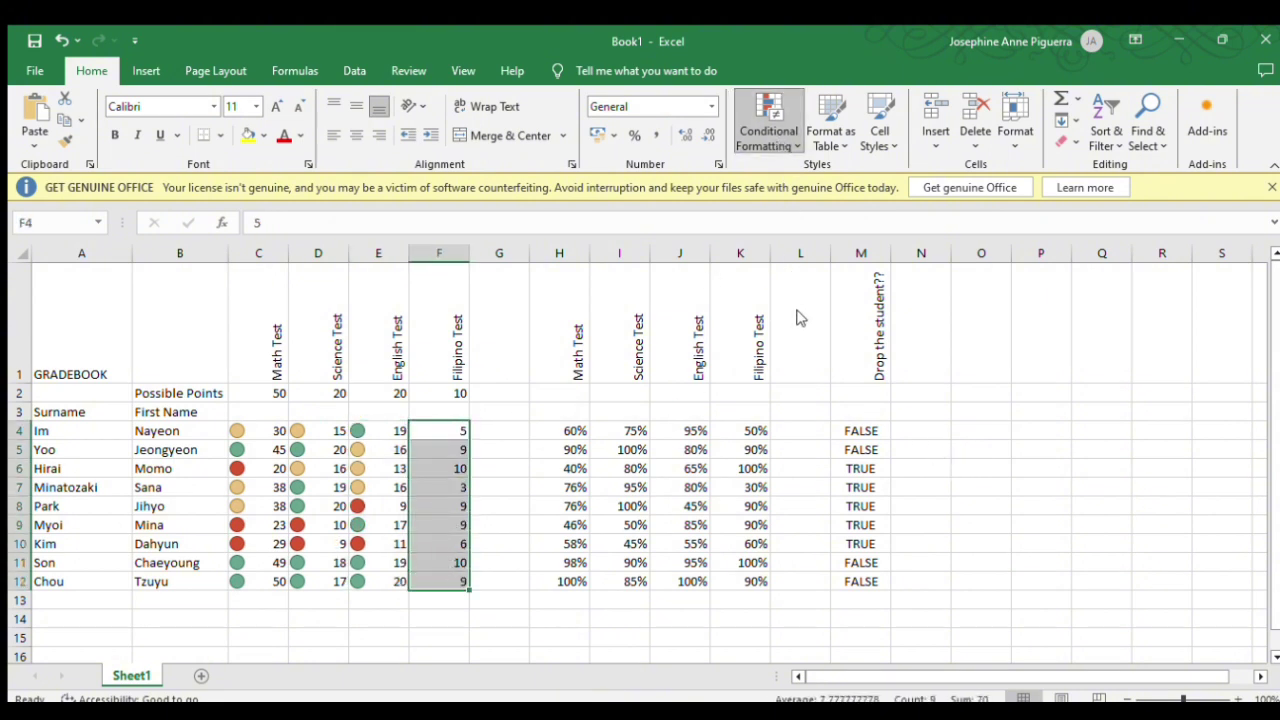
pyautogui.click(875, 412)
# Highlight the percentages in H4:K12 that are less than 50% with a light red fill and dark red text
pyautogui.moveTo(560, 430); pyautogui.dragTo(742, 580)
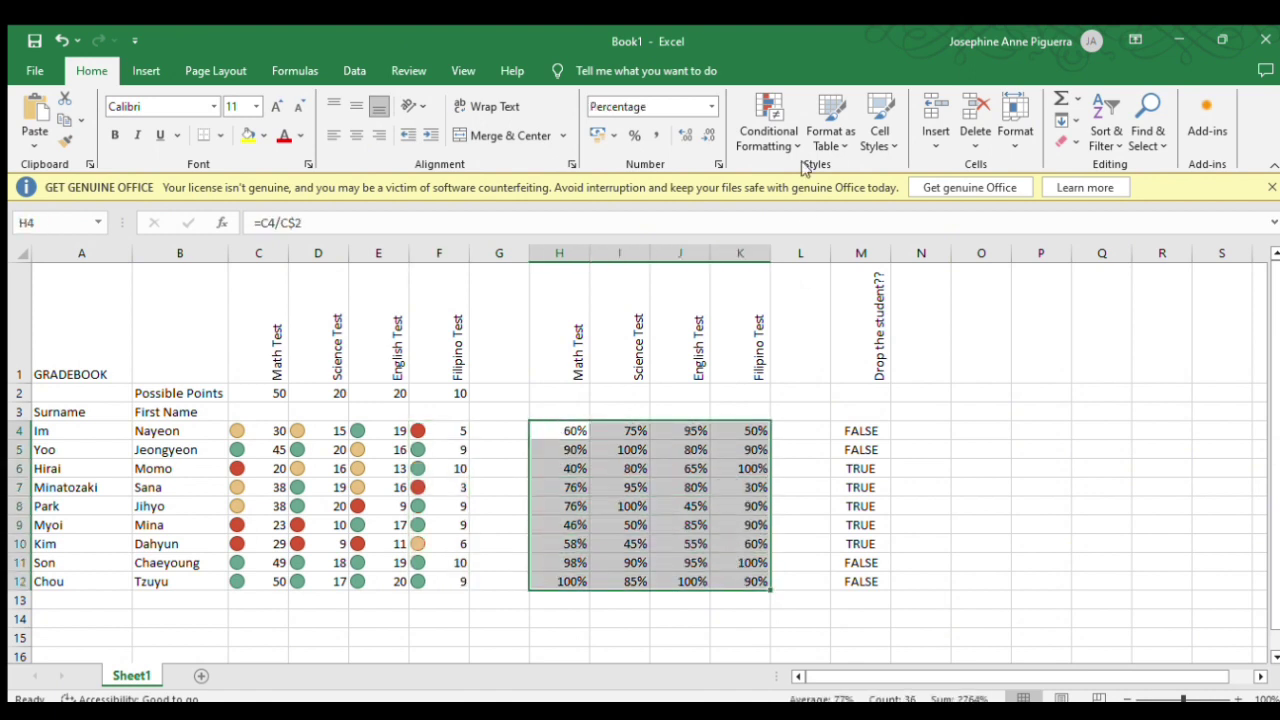
pyautogui.click(930, 219)
pyautogui.write('5')
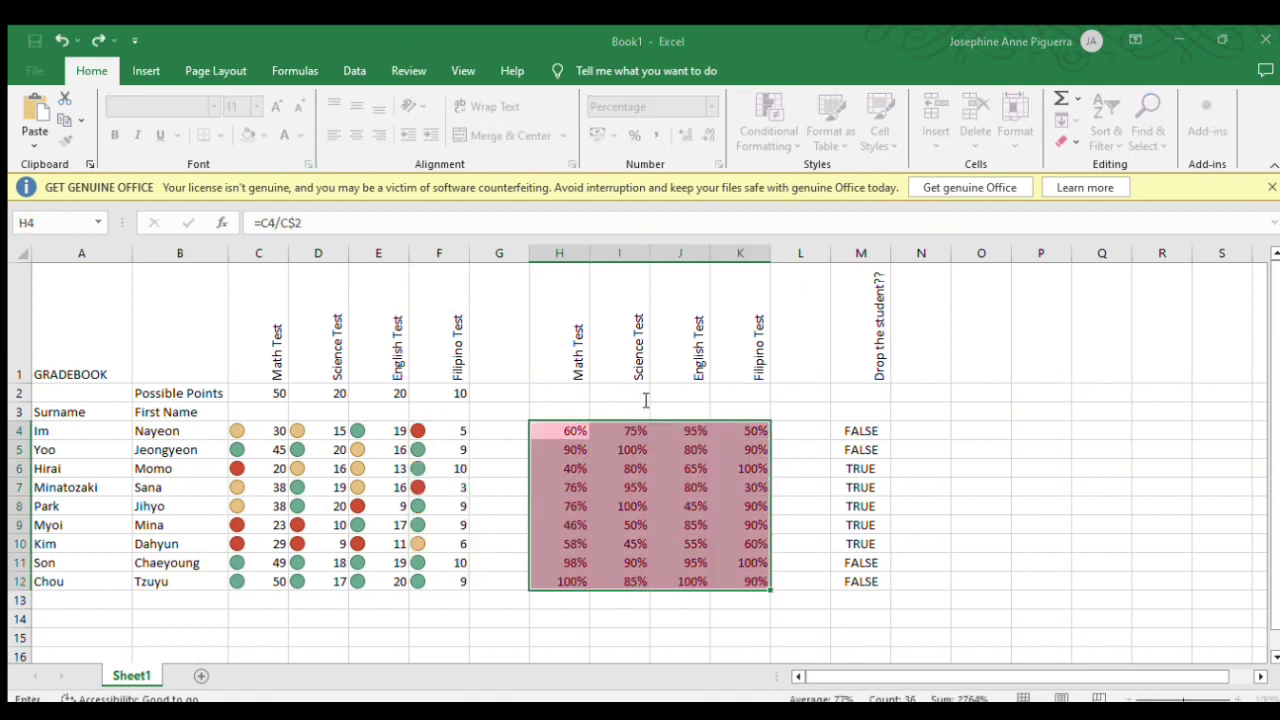
pyautogui.write('0%')
pyautogui.press('Return')
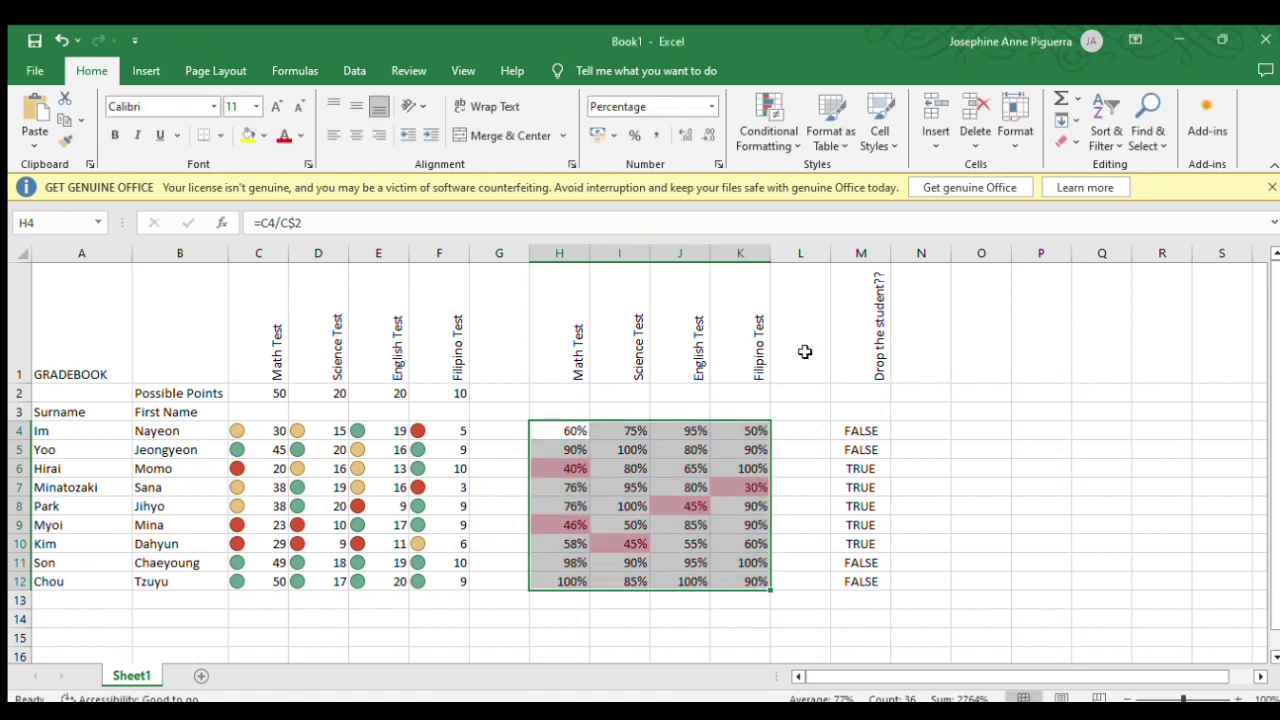
# Highlight the TRUE results in M4:M12 with a light red fill and dark red text
pyautogui.moveTo(846, 430); pyautogui.dragTo(866, 573)
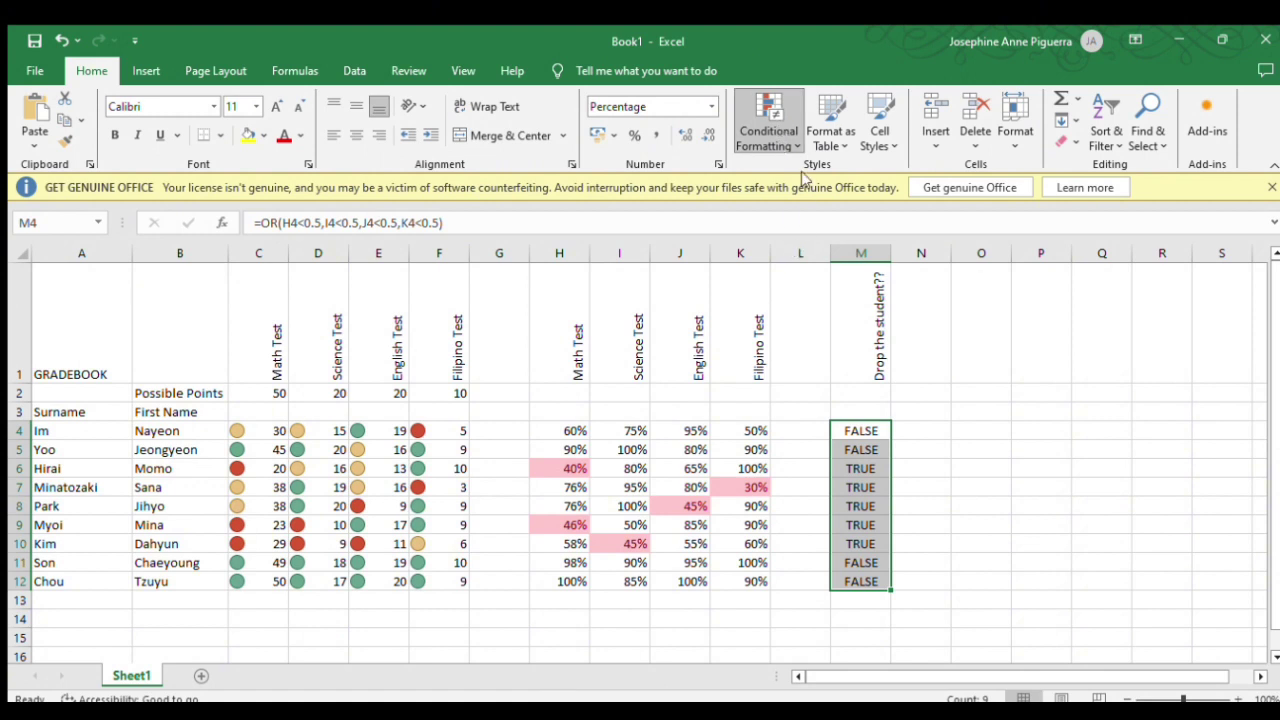
pyautogui.click(915, 290)
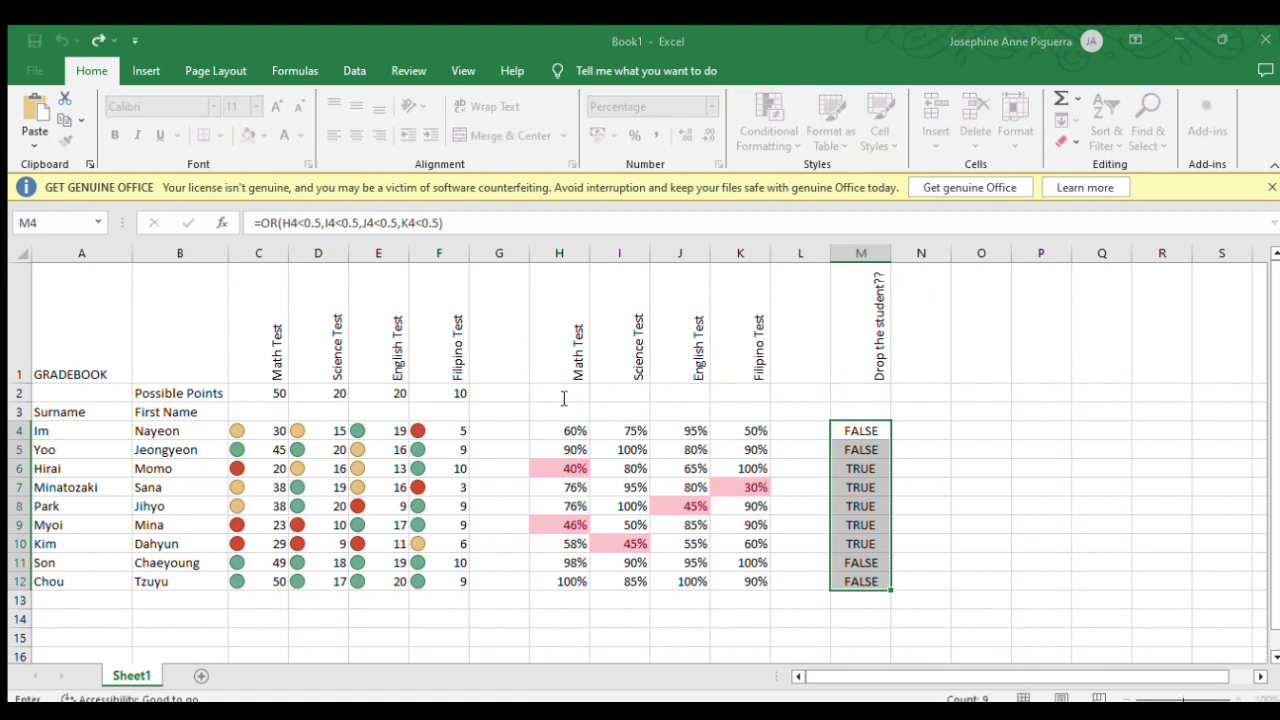
pyautogui.press('Return')
# Enter the row labels max, min and average in cells B14 to B16
pyautogui.scroll(-1, 564, 398)
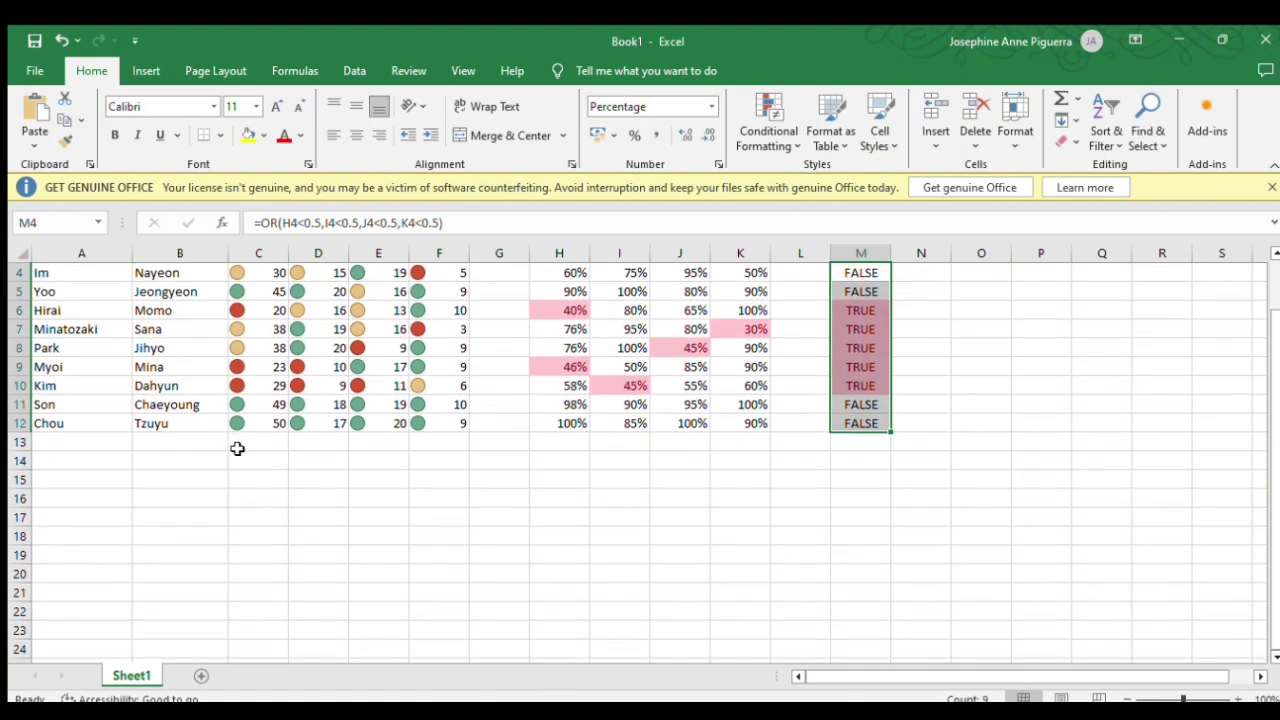
pyautogui.click(191, 464)
pyautogui.write('max')
pyautogui.press('Return')
pyautogui.write('min')
pyautogui.press('Return')
pyautogui.write('average')
pyautogui.click(266, 461)
pyautogui.write('=ma')
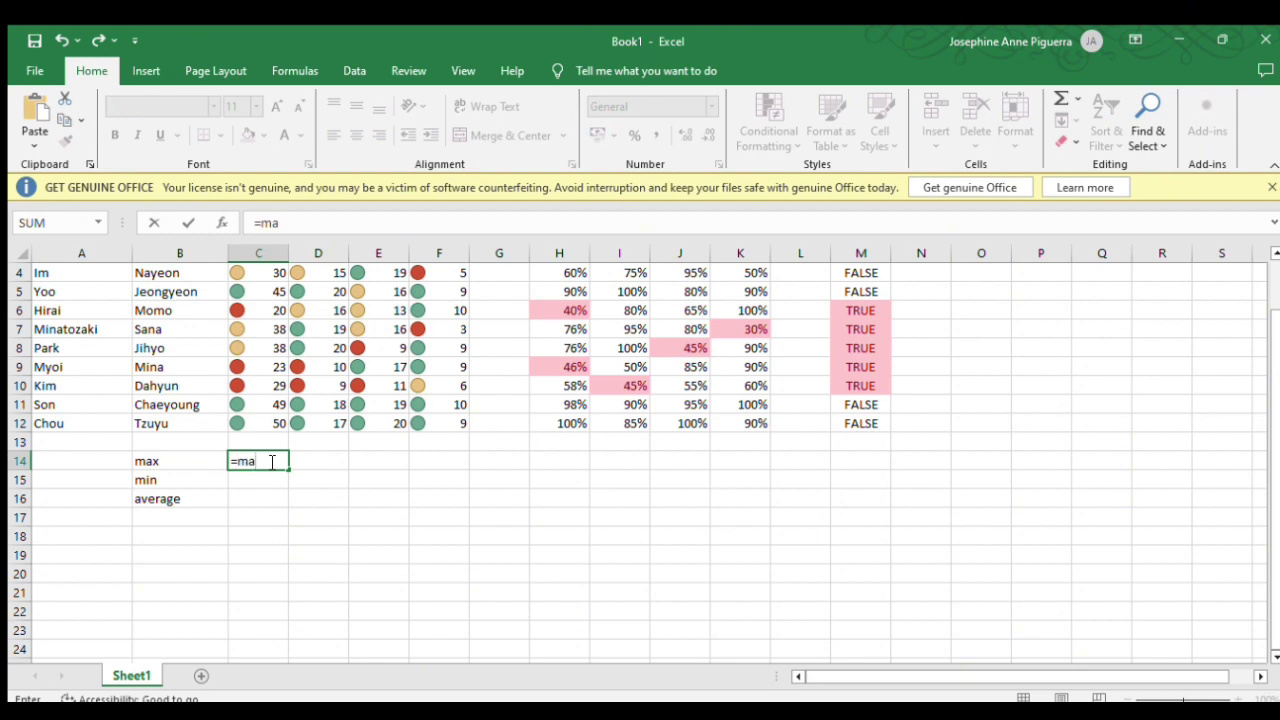
pyautogui.write('x')
pyautogui.moveTo(284, 426); pyautogui.dragTo(271, 305)
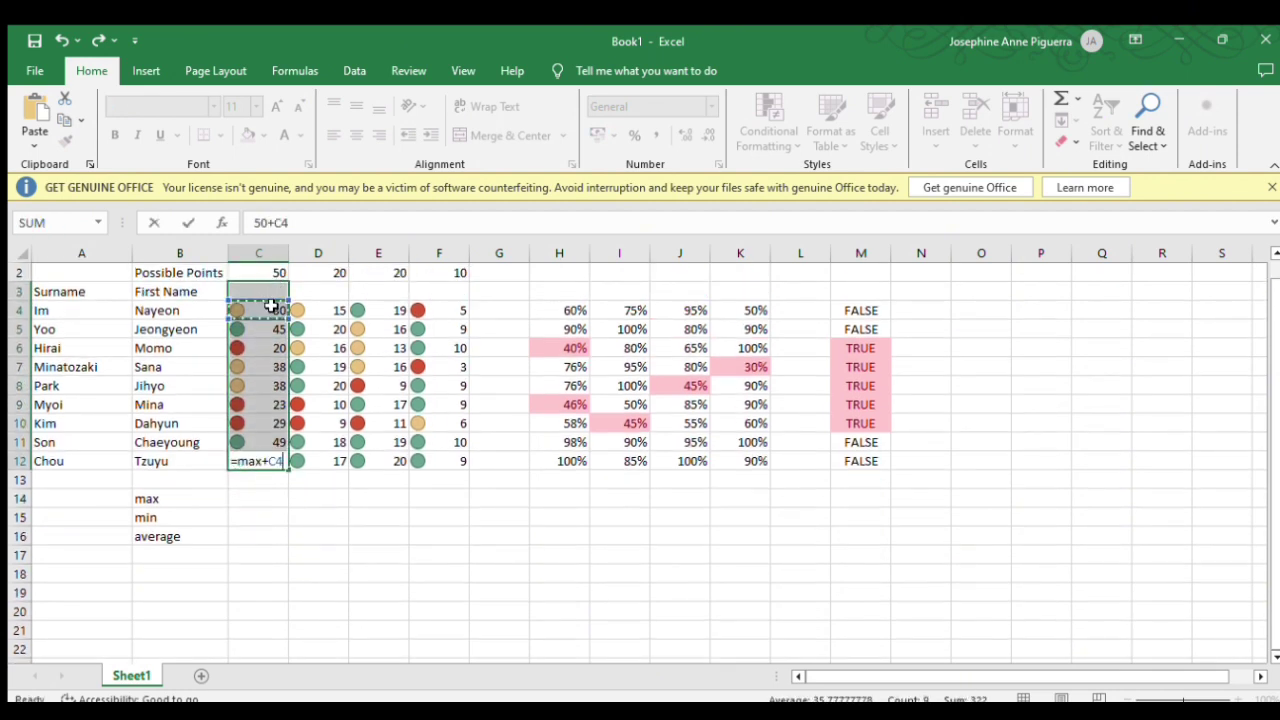
pyautogui.press('Return')
pyautogui.click(271, 498)
pyautogui.press('Delete')
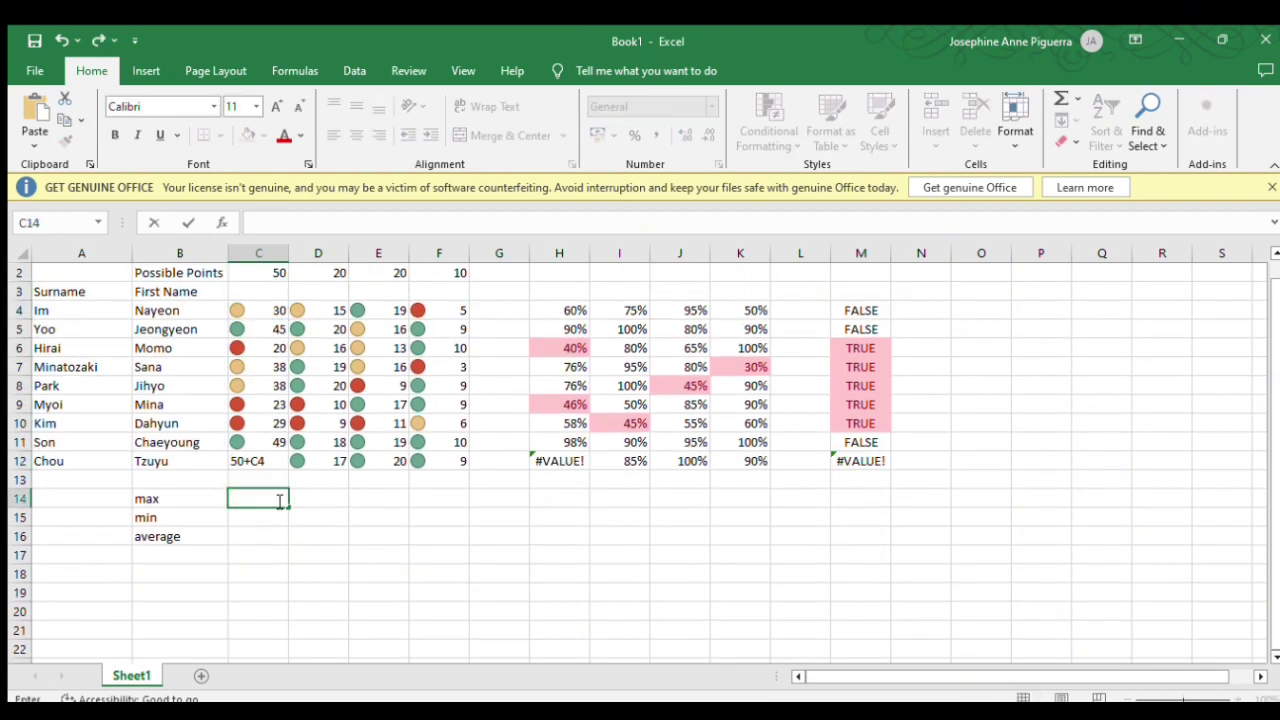
pyautogui.write('=max')
pyautogui.press('Tab')
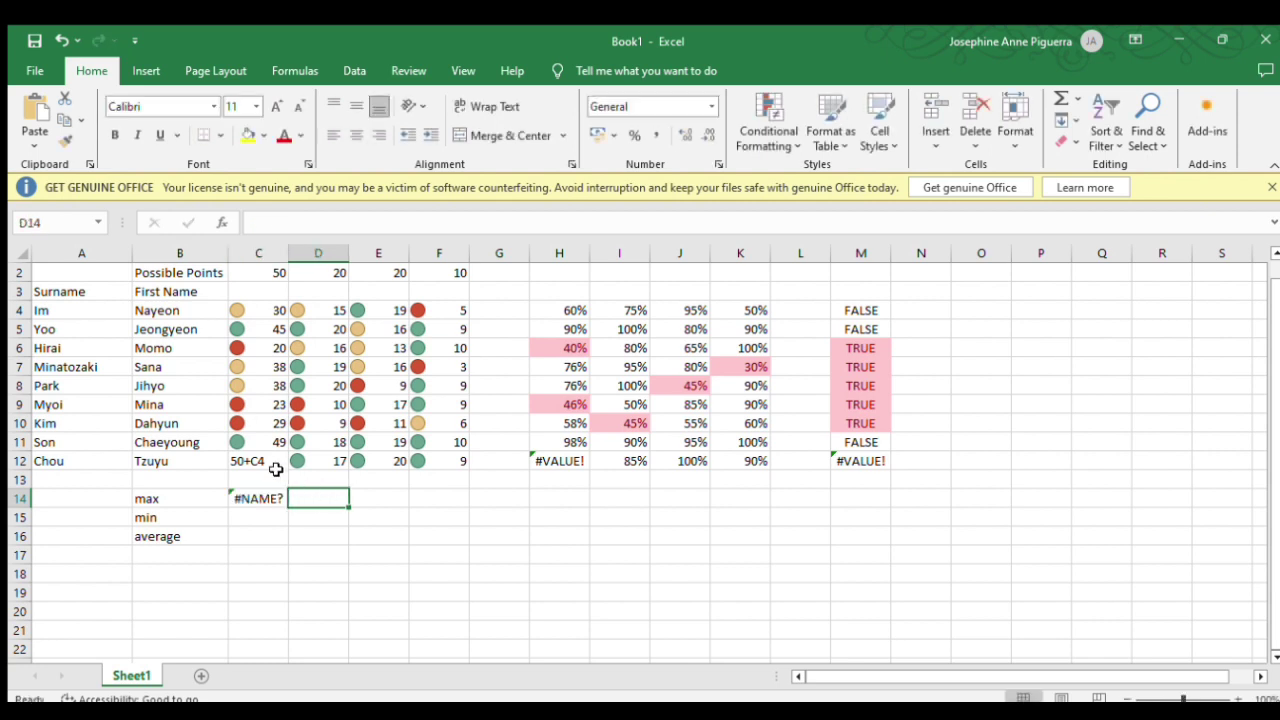
# Restore the last student's math score in C12 to 50
pyautogui.click(268, 461)
pyautogui.click(308, 223)
pyautogui.press('BackSpace')
pyautogui.press('BackSpace')
pyautogui.press('BackSpace')
pyautogui.press('Return')
# Enter a MAX formula over the math scores C4:C12 in C14
pyautogui.click(267, 501)
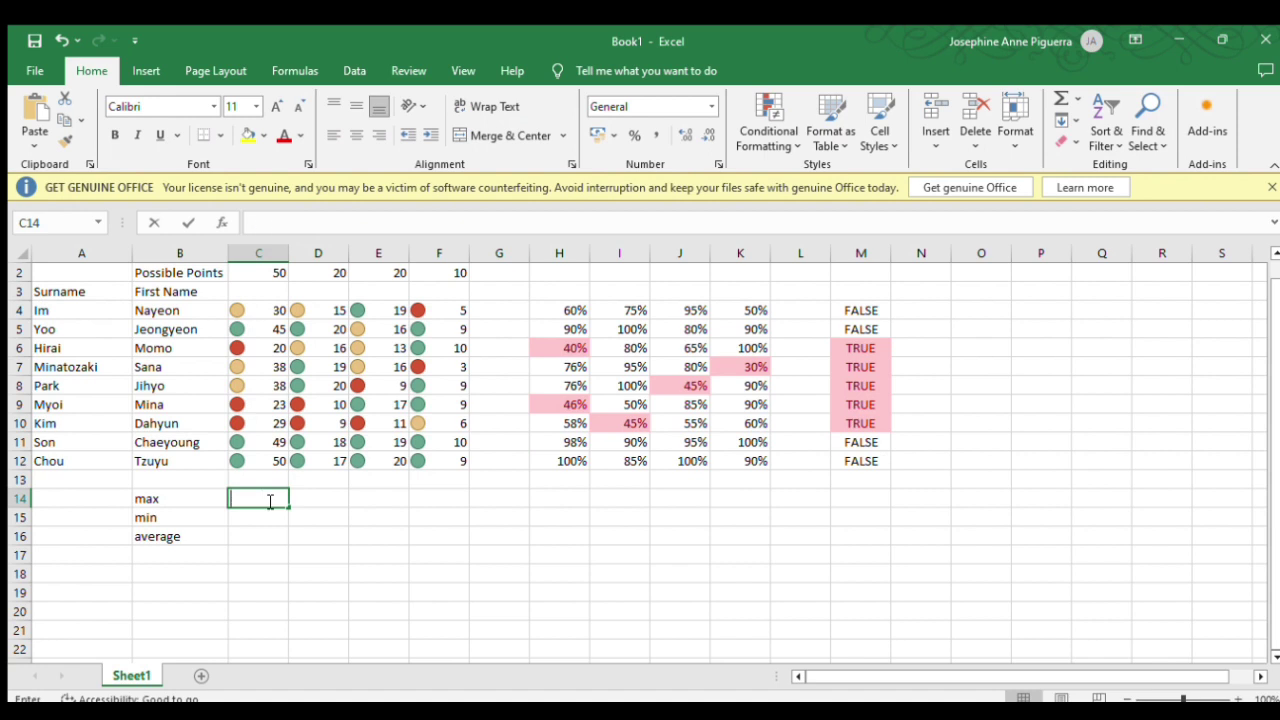
pyautogui.write('=max(')
pyautogui.moveTo(285, 461); pyautogui.dragTo(257, 308)
pyautogui.press('Return')
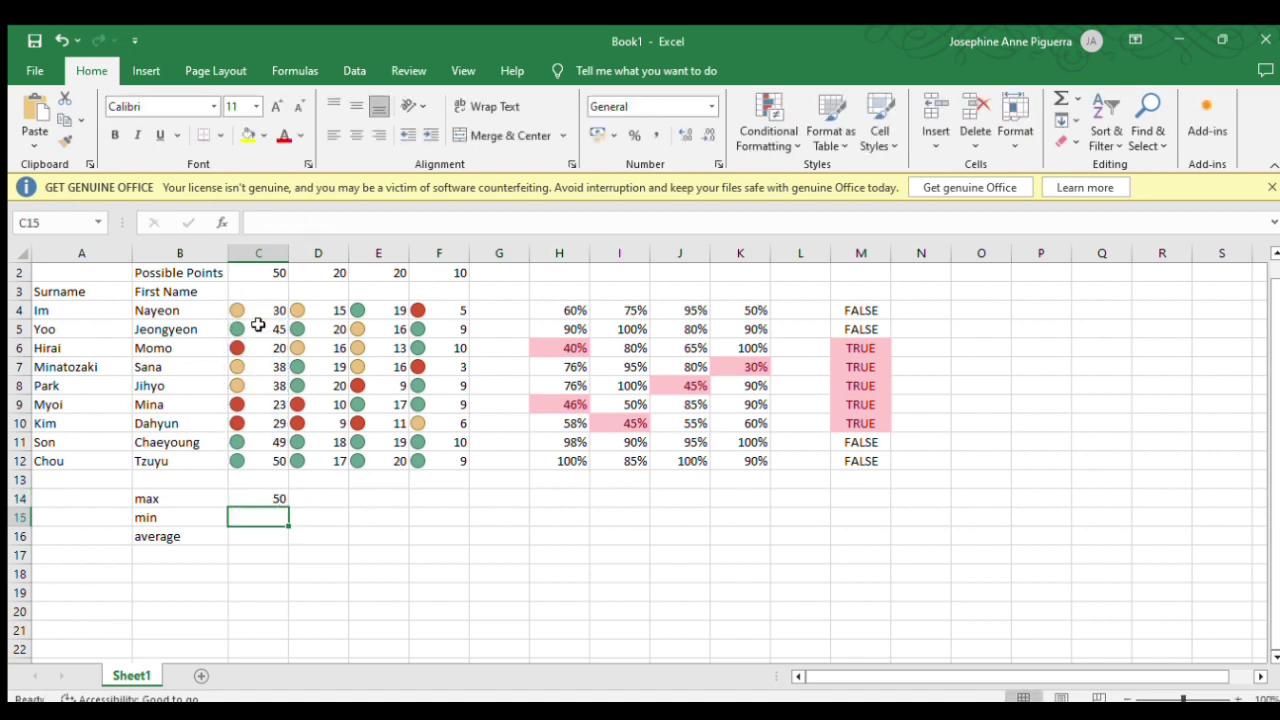
# Enter a MIN formula over the math scores C4:C12 in C15
pyautogui.write('=min')
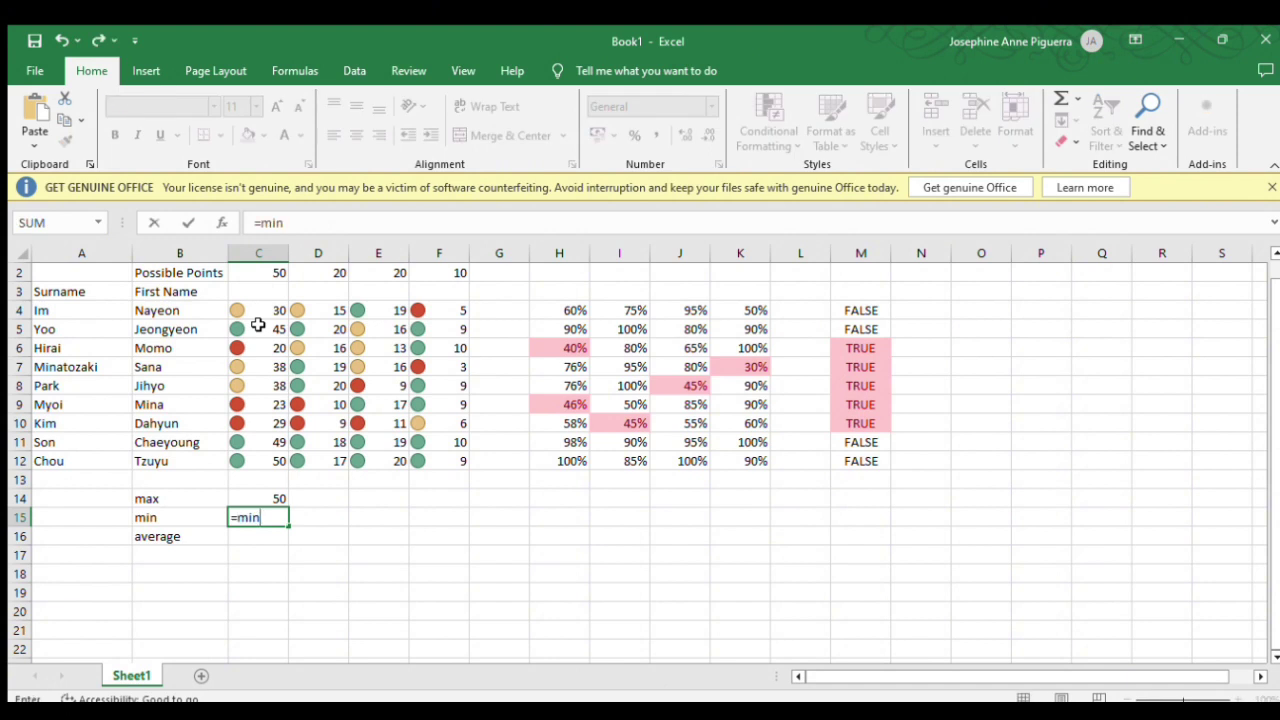
pyautogui.write('(')
pyautogui.moveTo(278, 464); pyautogui.dragTo(247, 305)
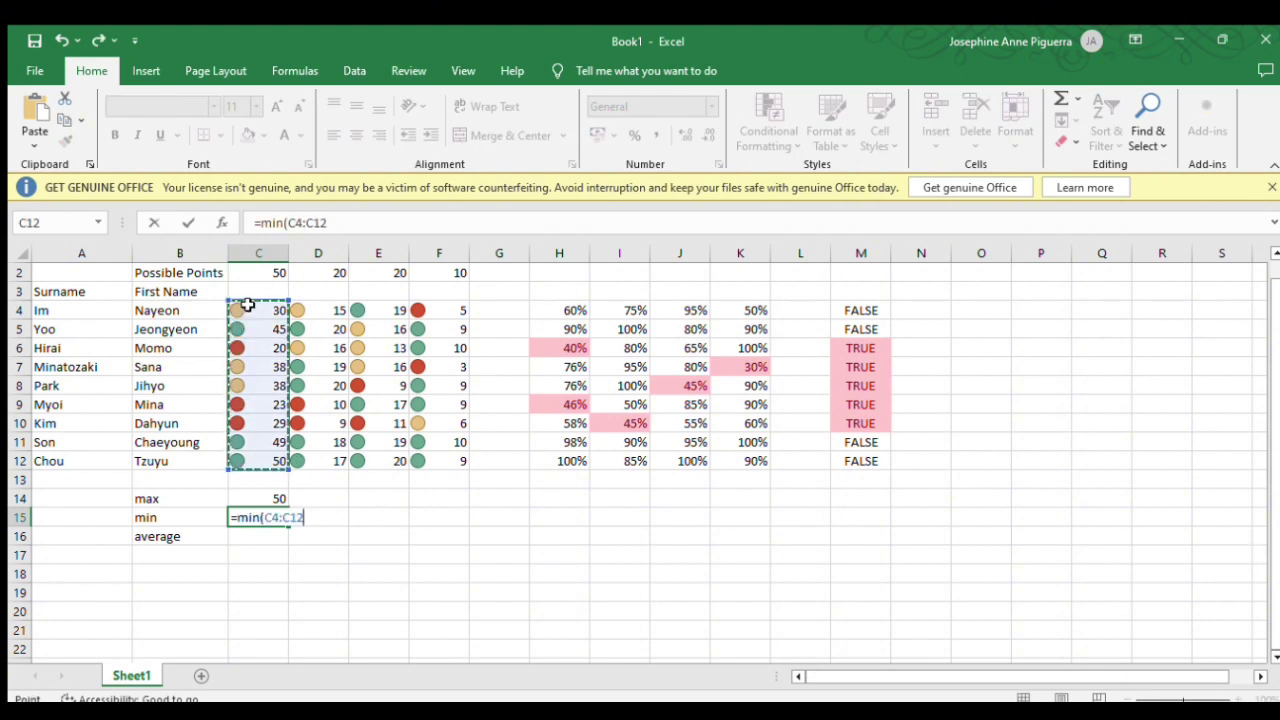
pyautogui.press('Return')
# Enter the formula =average(C4:C12) in C16 for the math scores
pyautogui.write('av')
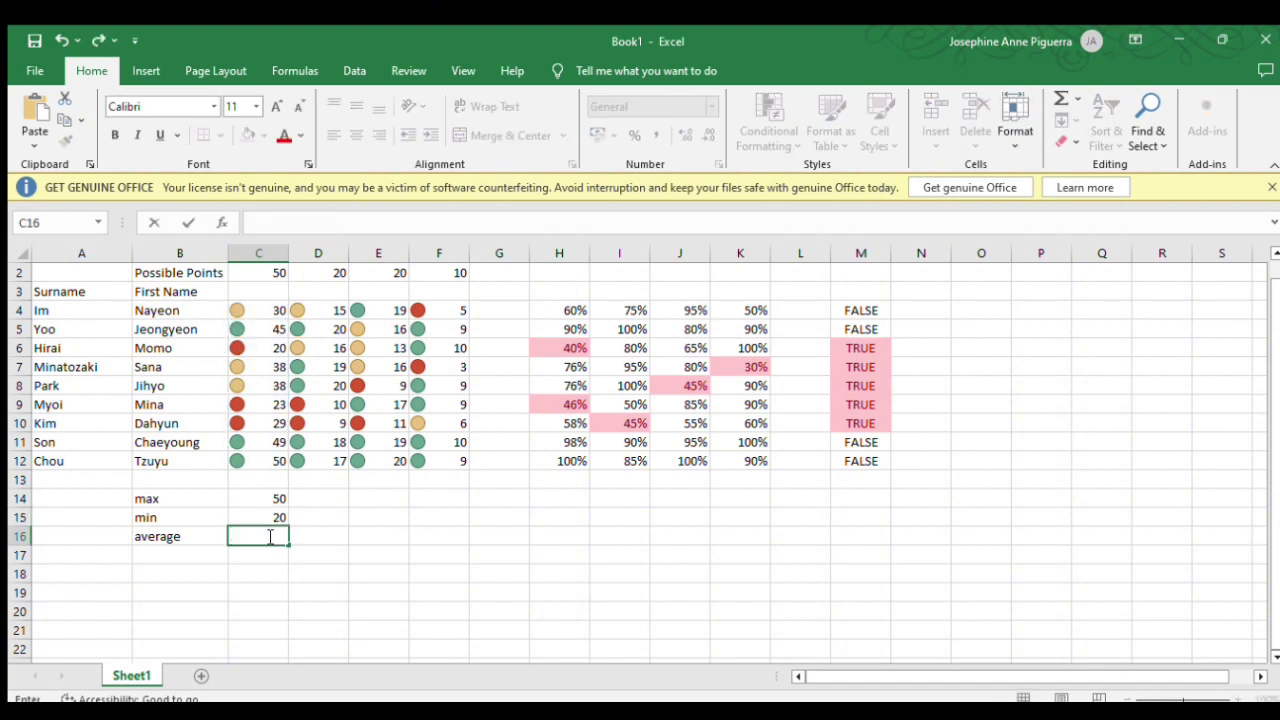
pyautogui.write('=average(')
pyautogui.moveTo(278, 464); pyautogui.dragTo(260, 310)
pyautogui.write(')')
pyautogui.press('Return')
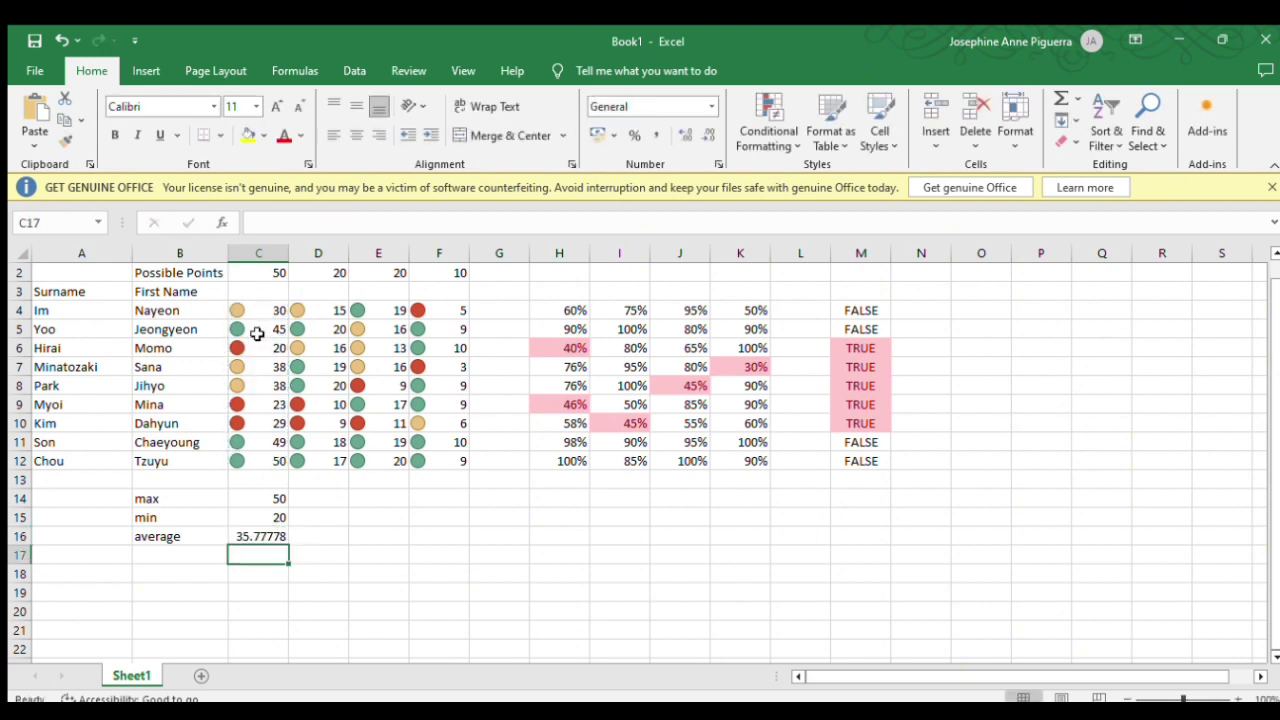
# Fill the max, min and average formulas from C14:C16 across to column K and clear the ones in G14:G16
pyautogui.moveTo(249, 497); pyautogui.dragTo(773, 547)
pyautogui.click(502, 496)
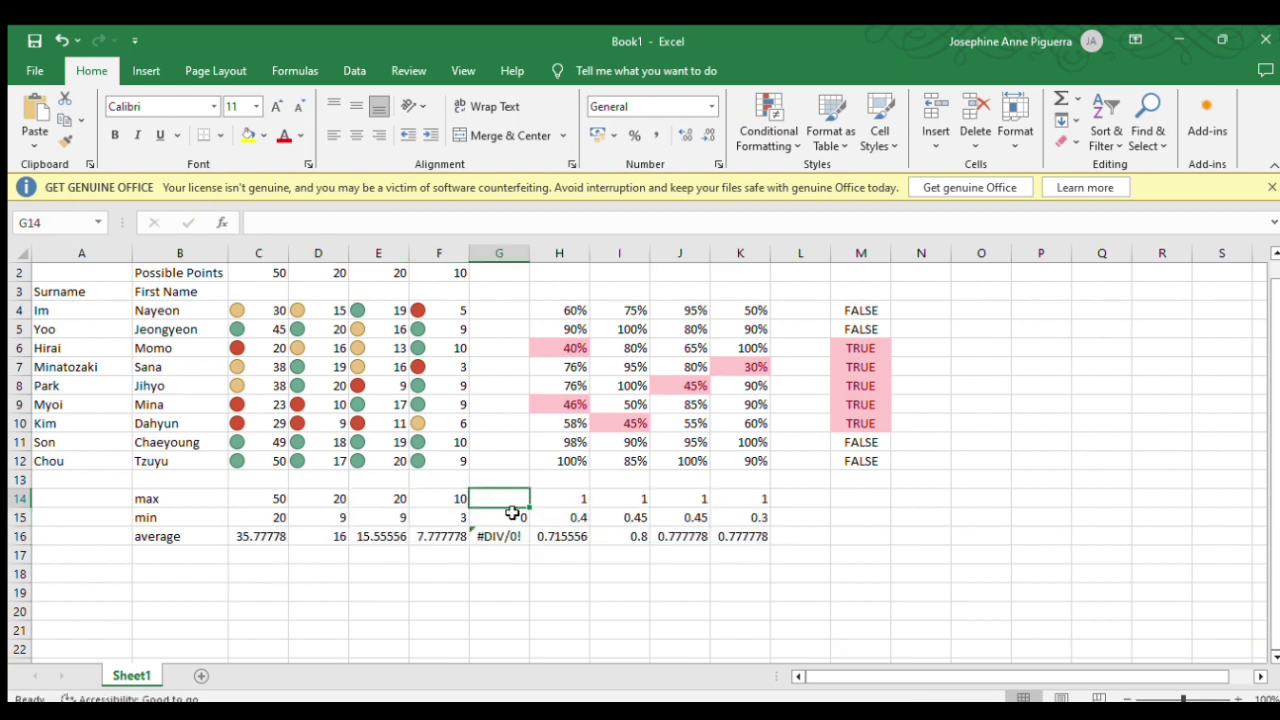
pyautogui.click(506, 520)
pyautogui.click(507, 535)
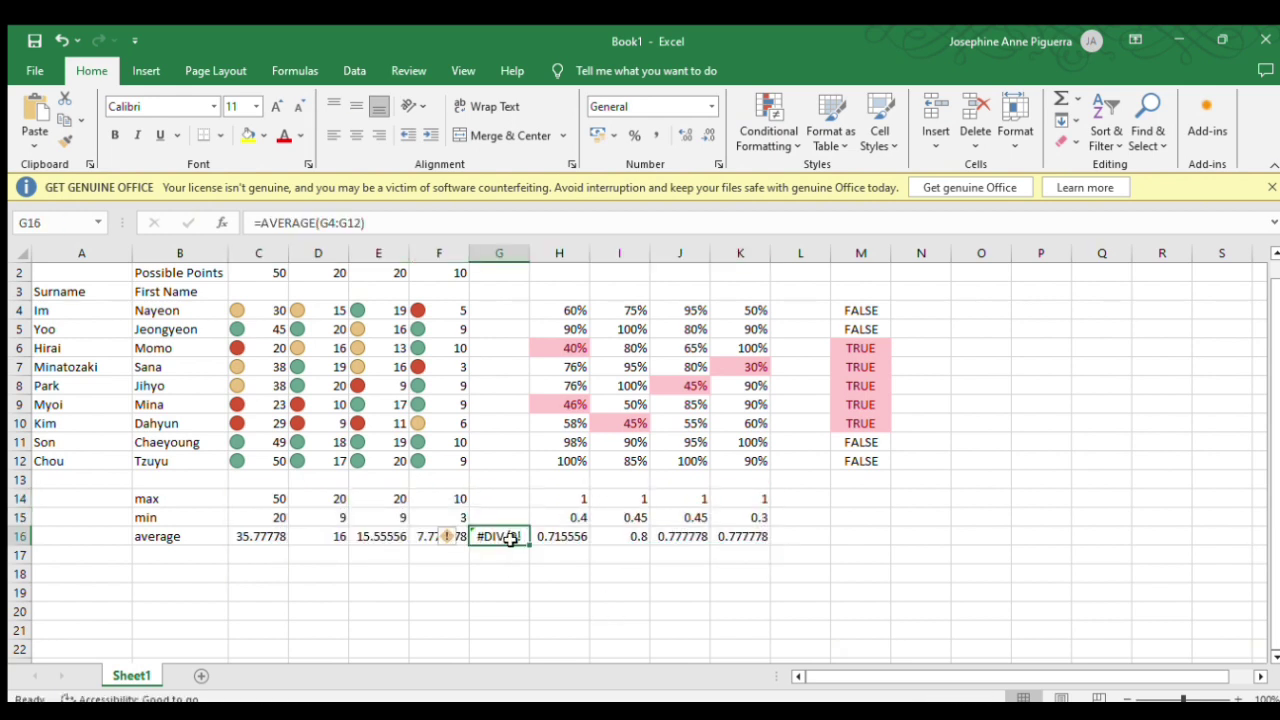
# Format the max, min and average cells in H14:K16 as percentages
pyautogui.moveTo(563, 499); pyautogui.dragTo(757, 538)
pyautogui.click(616, 135)
pyautogui.click(784, 541)
# Insert a clustered column chart of the math scores in C4:C12
pyautogui.scroll(1, 821, 541)
pyautogui.scroll(-1, 821, 541)
pyautogui.scroll(1, 819, 539)
pyautogui.moveTo(266, 430); pyautogui.dragTo(264, 578)
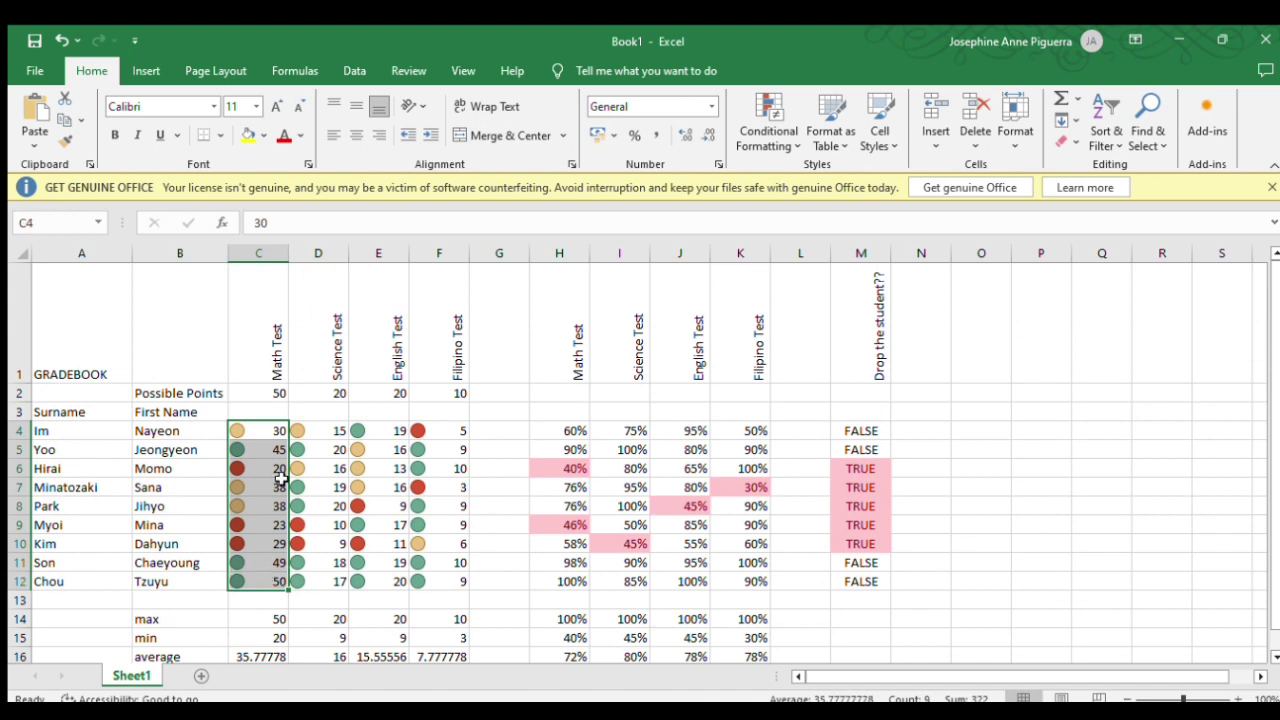
pyautogui.click(146, 70)
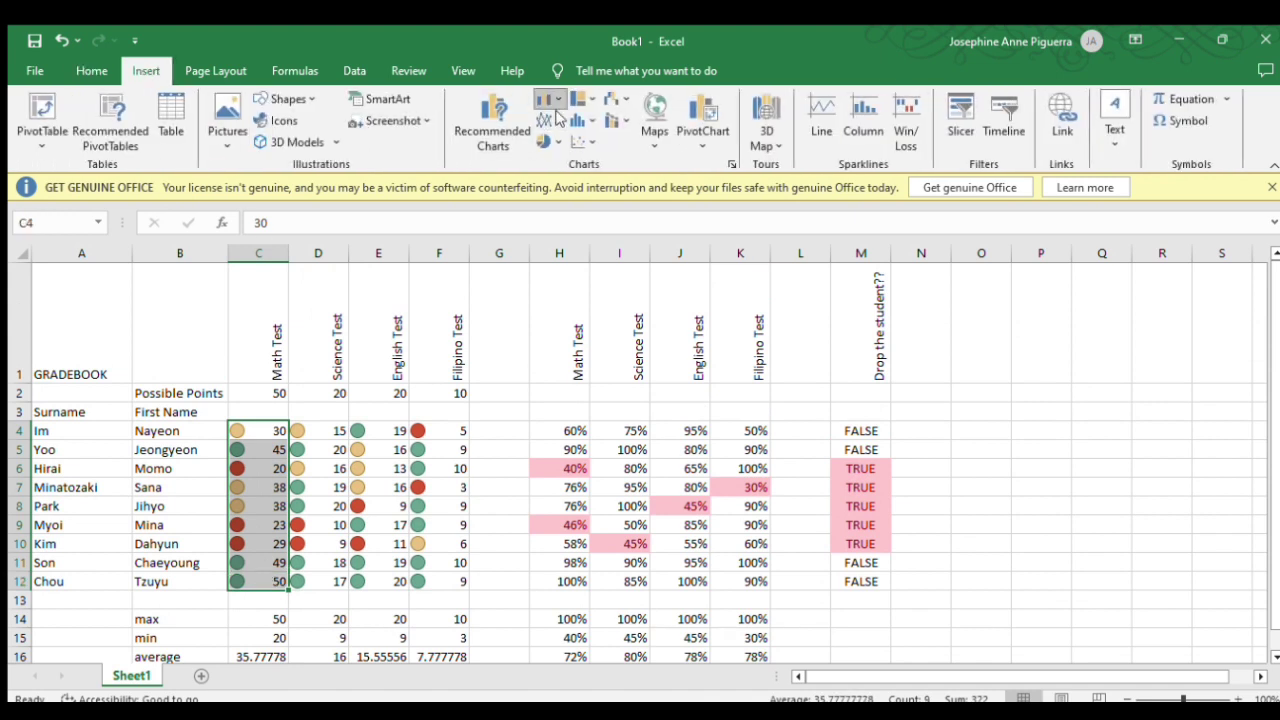
pyautogui.hotkey('alt', 'F1')
# Change the chart title to Math Test
pyautogui.click(663, 348)
pyautogui.click(685, 348)
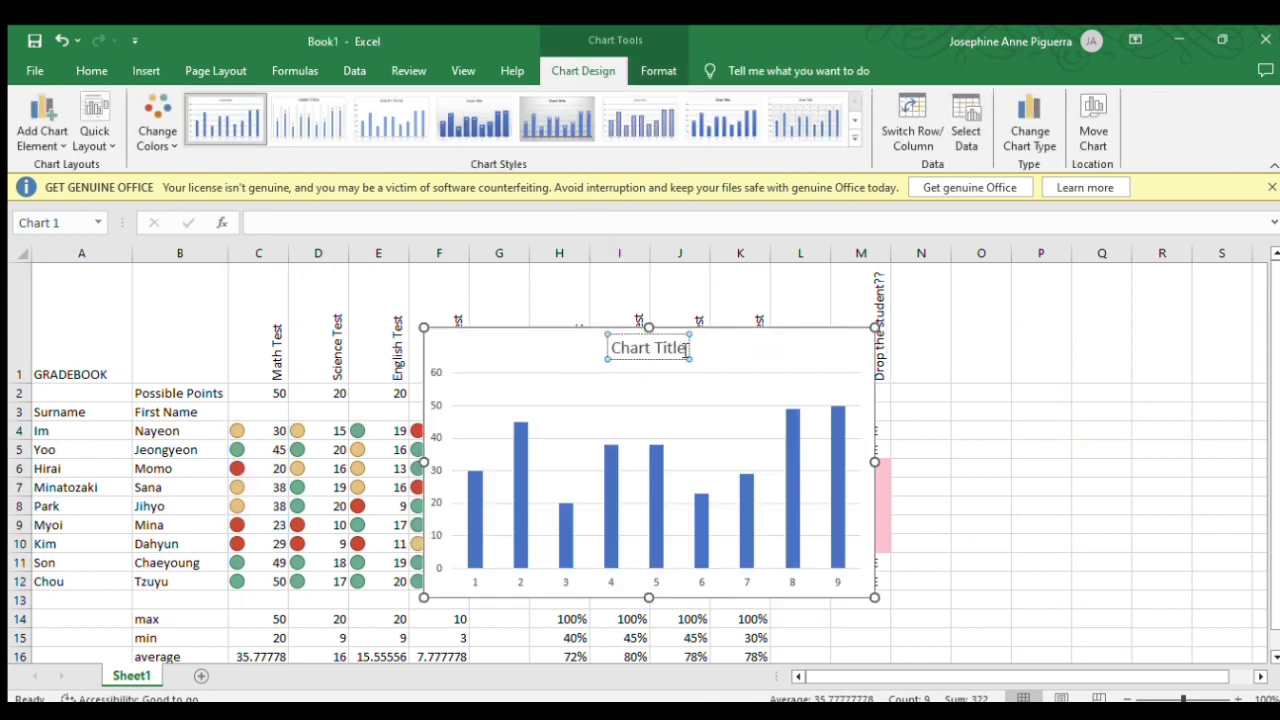
pyautogui.hotkey('ctrl', 'a')
pyautogui.press('BackSpace')
pyautogui.write('Mat')
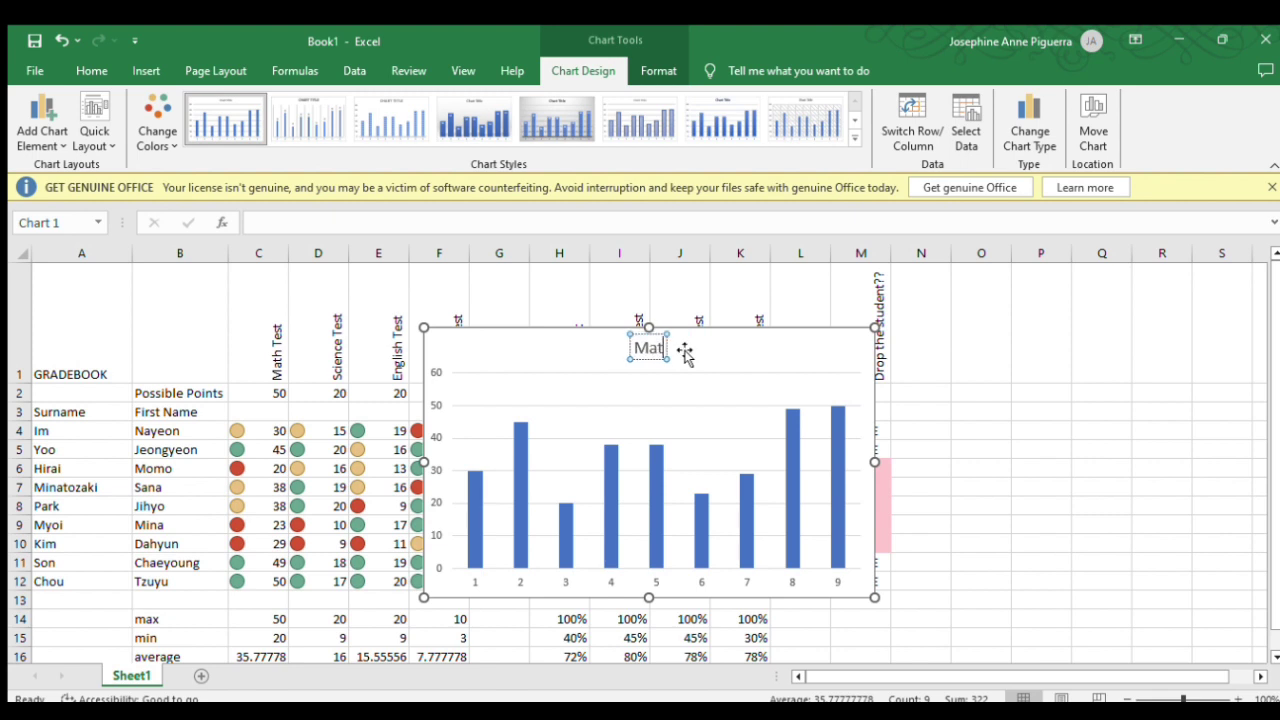
pyautogui.write('h Test')
# Set the Math Test chart's horizontal axis labels to the student surnames in A4:A12
pyautogui.click(613, 583)
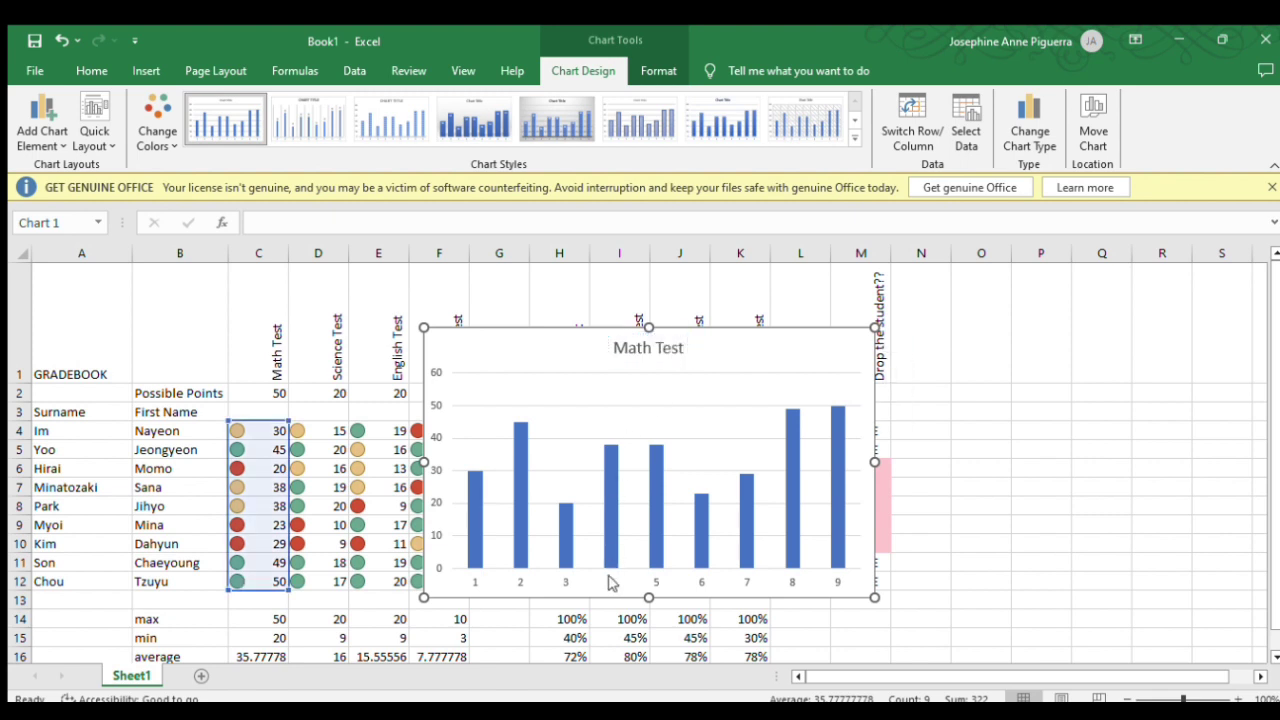
pyautogui.click(683, 467)
pyautogui.click(769, 384)
pyautogui.moveTo(90, 581); pyautogui.dragTo(76, 431)
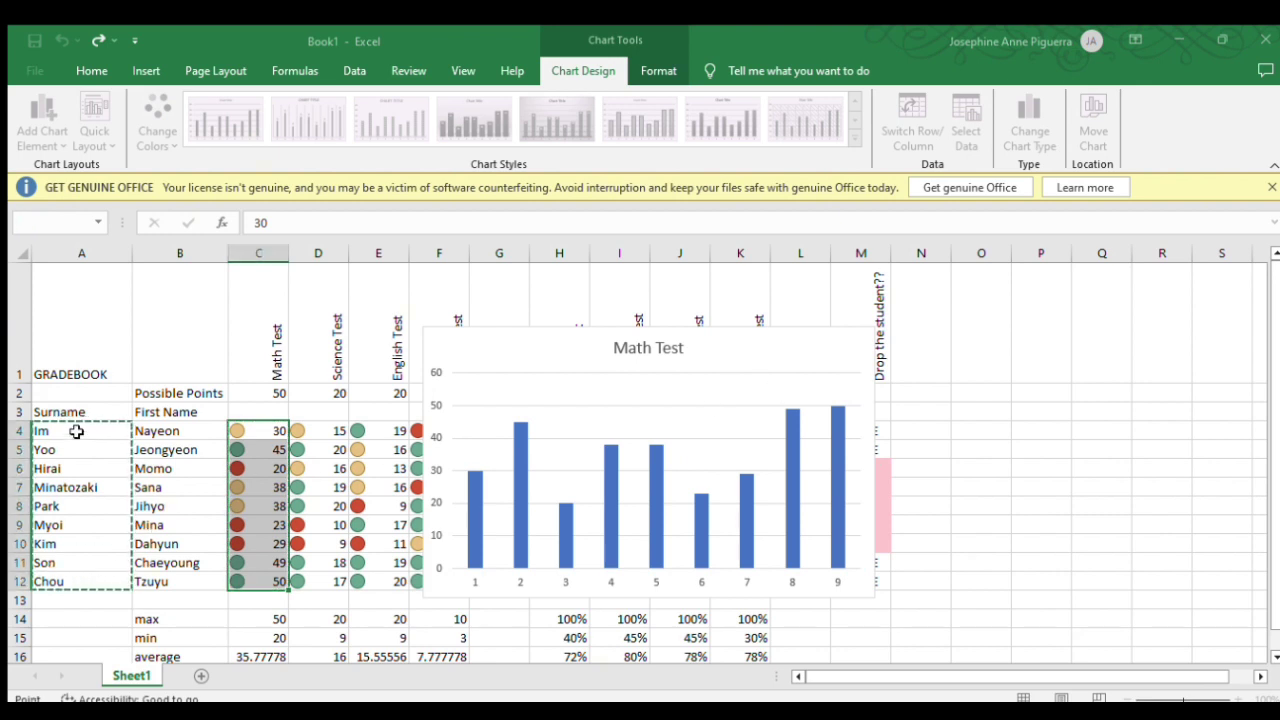
pyautogui.click(703, 428)
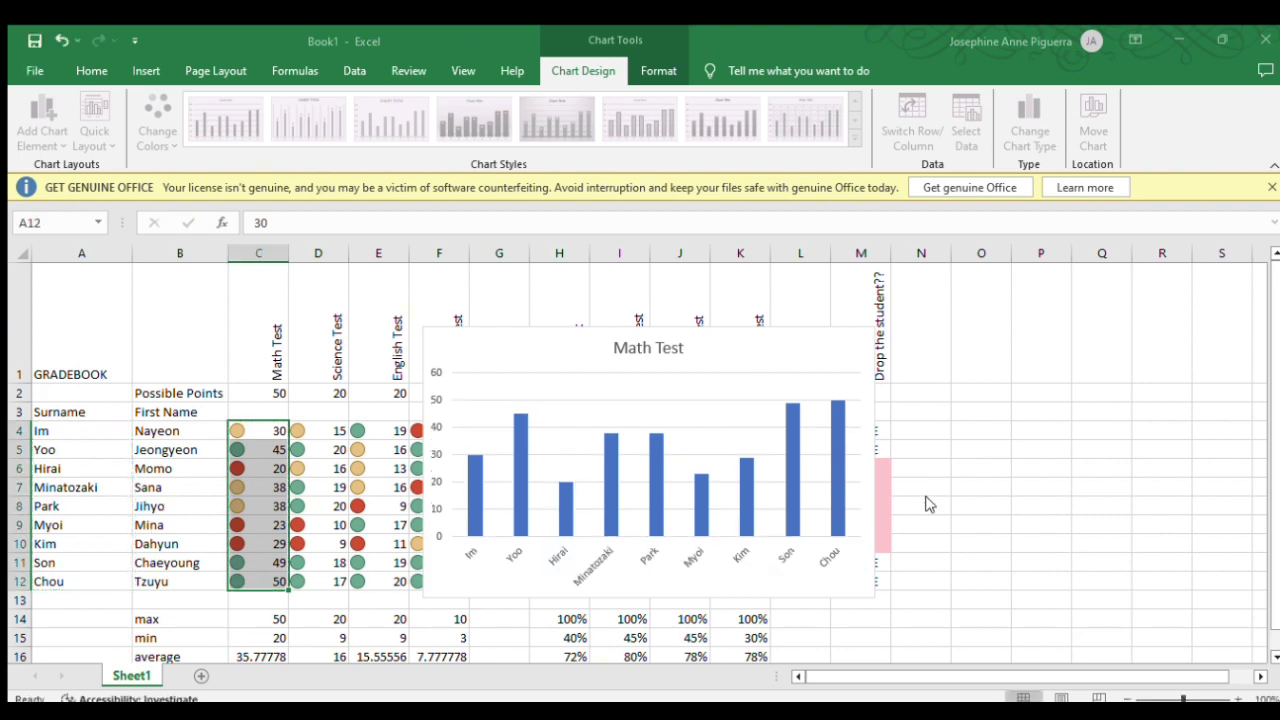
pyautogui.click(909, 526)
# Add data labels to the Math Test bars and place the chart, scaled down, beside the Drop the student?? column
pyautogui.click(655, 458)
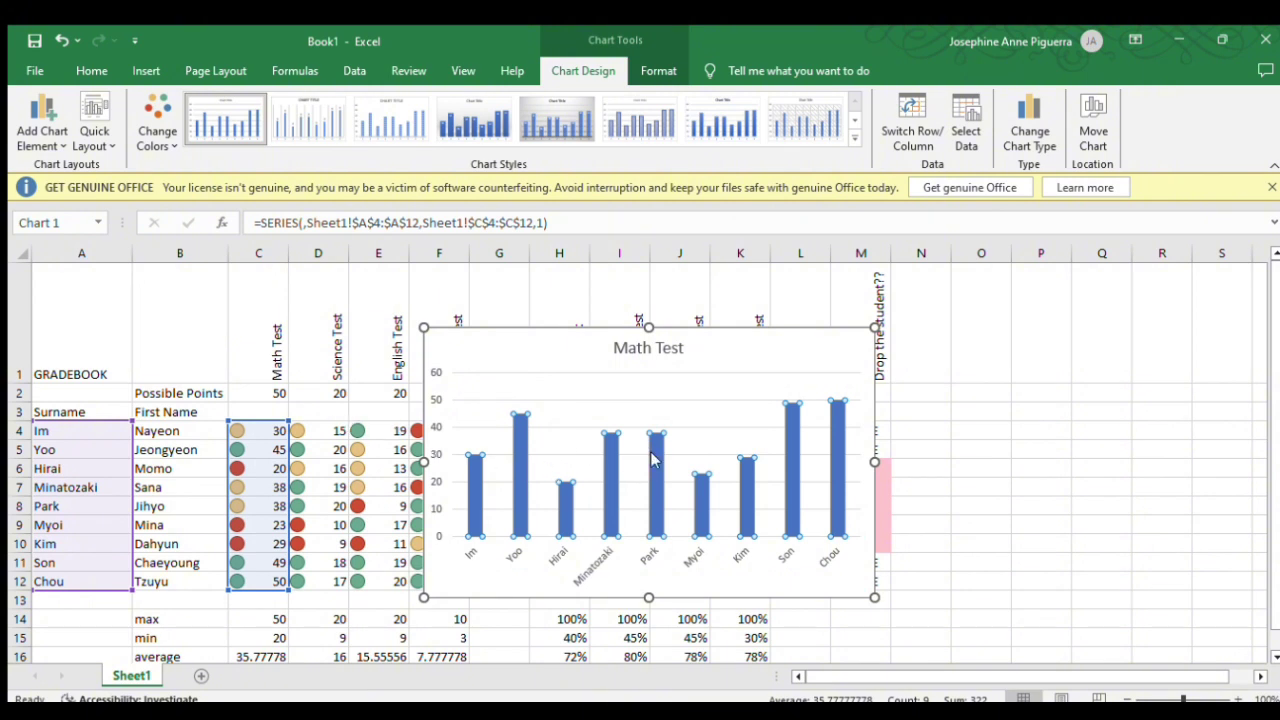
pyautogui.moveTo(875, 597); pyautogui.dragTo(803, 540)
pyautogui.moveTo(720, 330); pyautogui.dragTo(1207, 286)
pyautogui.moveTo(967, 680); pyautogui.dragTo(986, 679)
pyautogui.scroll(-1, 878, 567)
pyautogui.scroll(1, 872, 562)
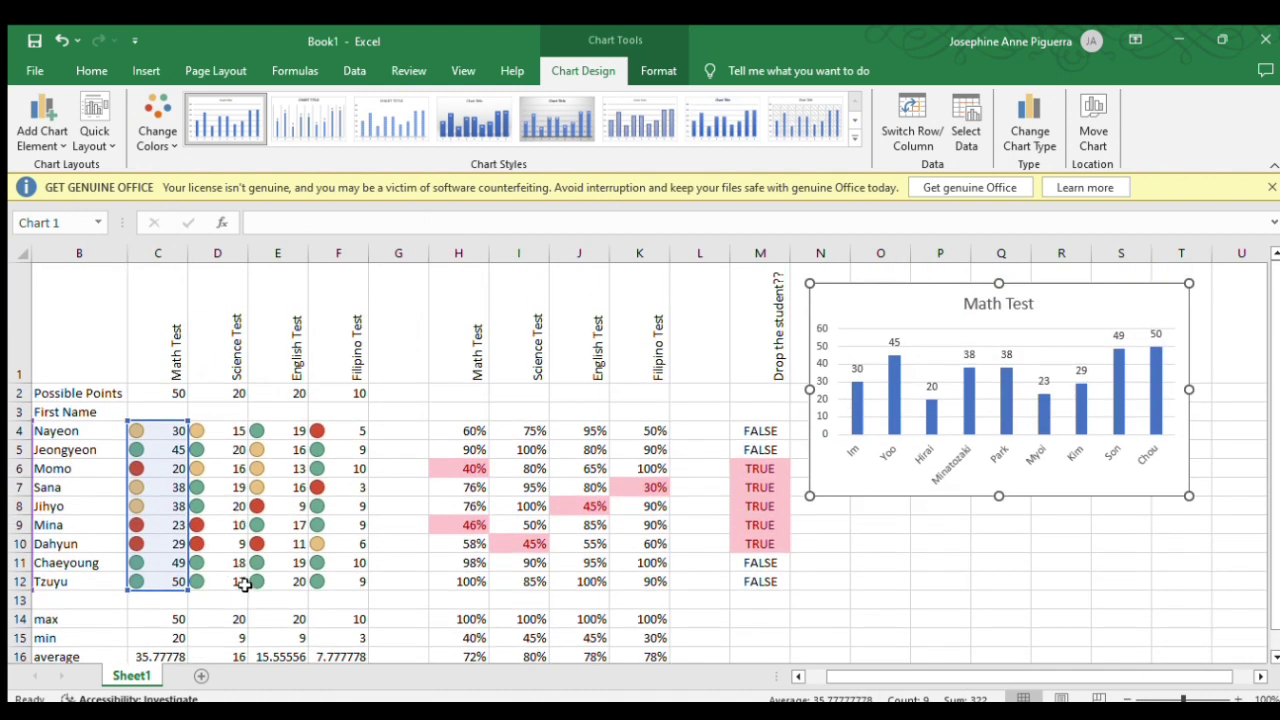
# Insert a clustered column chart of the science scores in D4:D12
pyautogui.moveTo(218, 431); pyautogui.dragTo(226, 547)
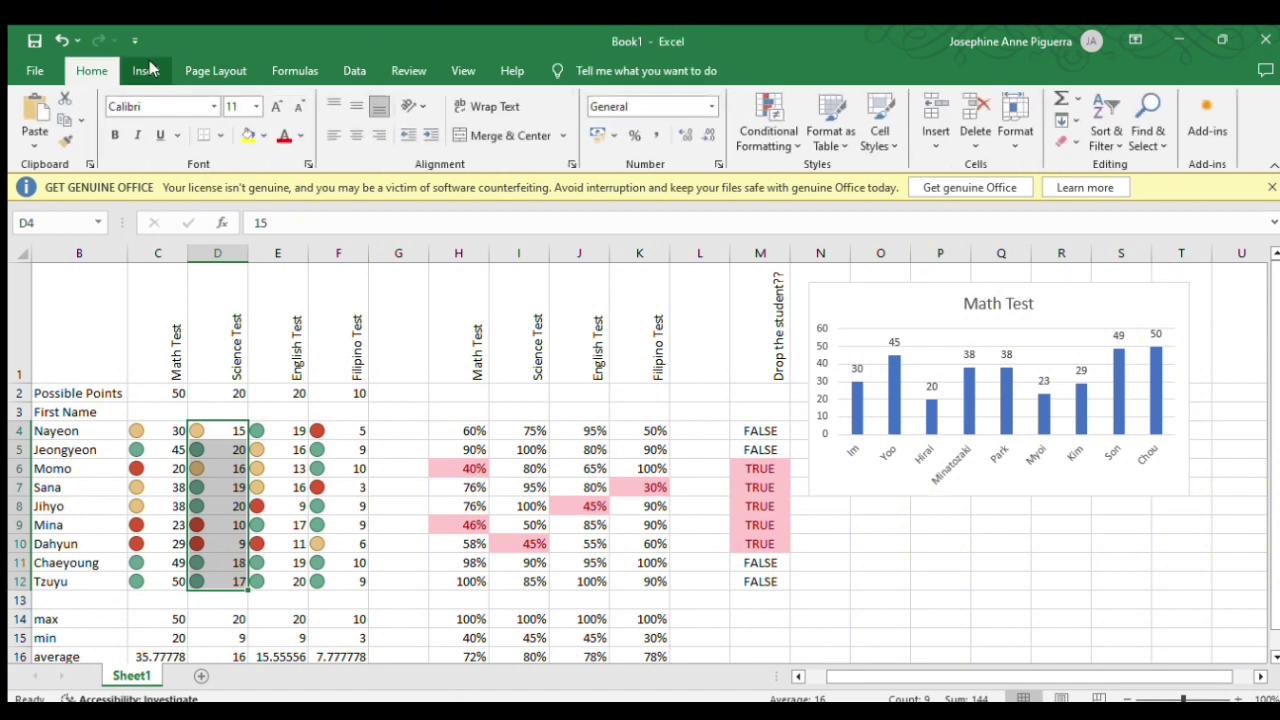
pyautogui.click(148, 69)
pyautogui.click(547, 105)
pyautogui.click(559, 145)
# Set the science score chart's horizontal axis labels to the first names in B4:B12
pyautogui.click(576, 570)
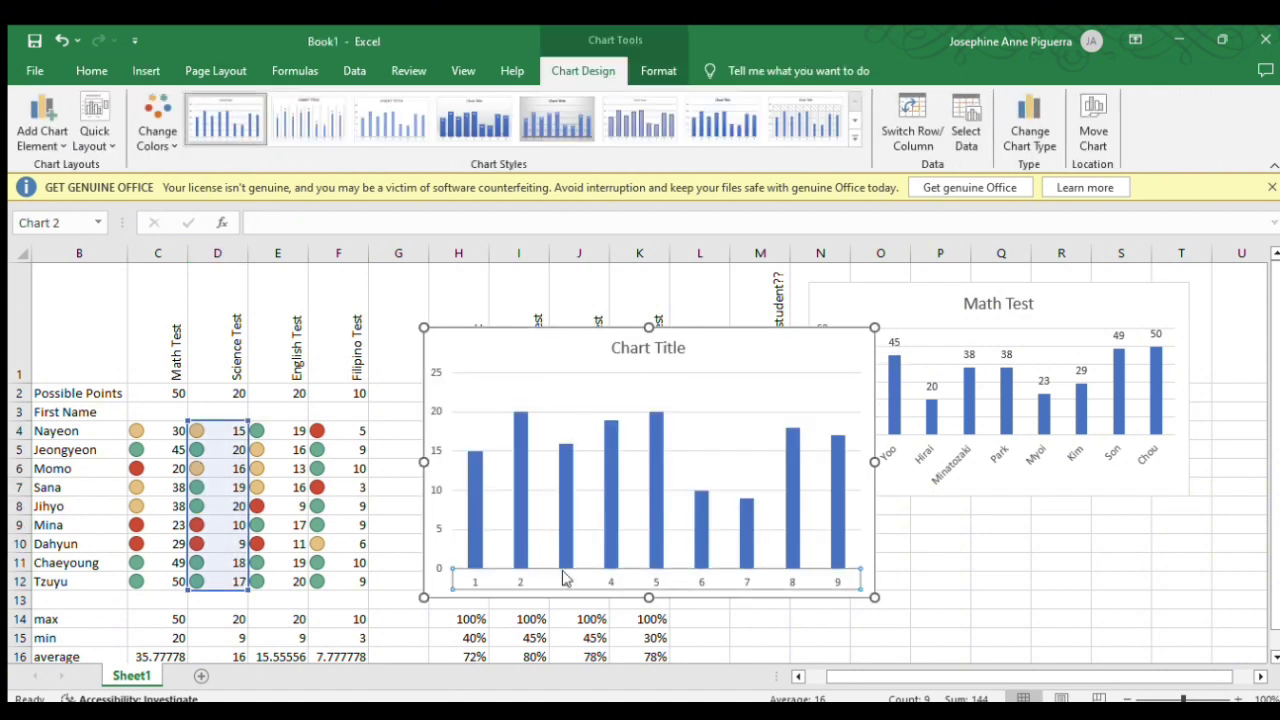
pyautogui.hotkey('ctrl', 'z')
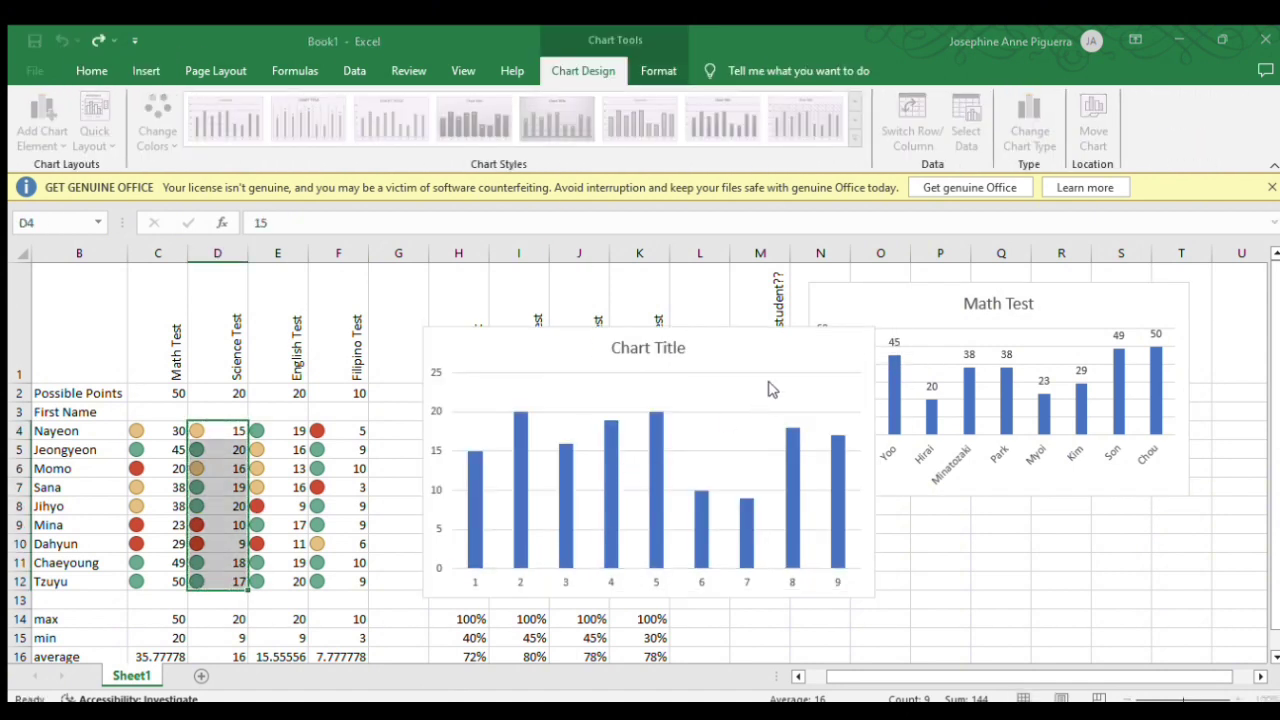
pyautogui.moveTo(97, 587); pyautogui.dragTo(86, 426)
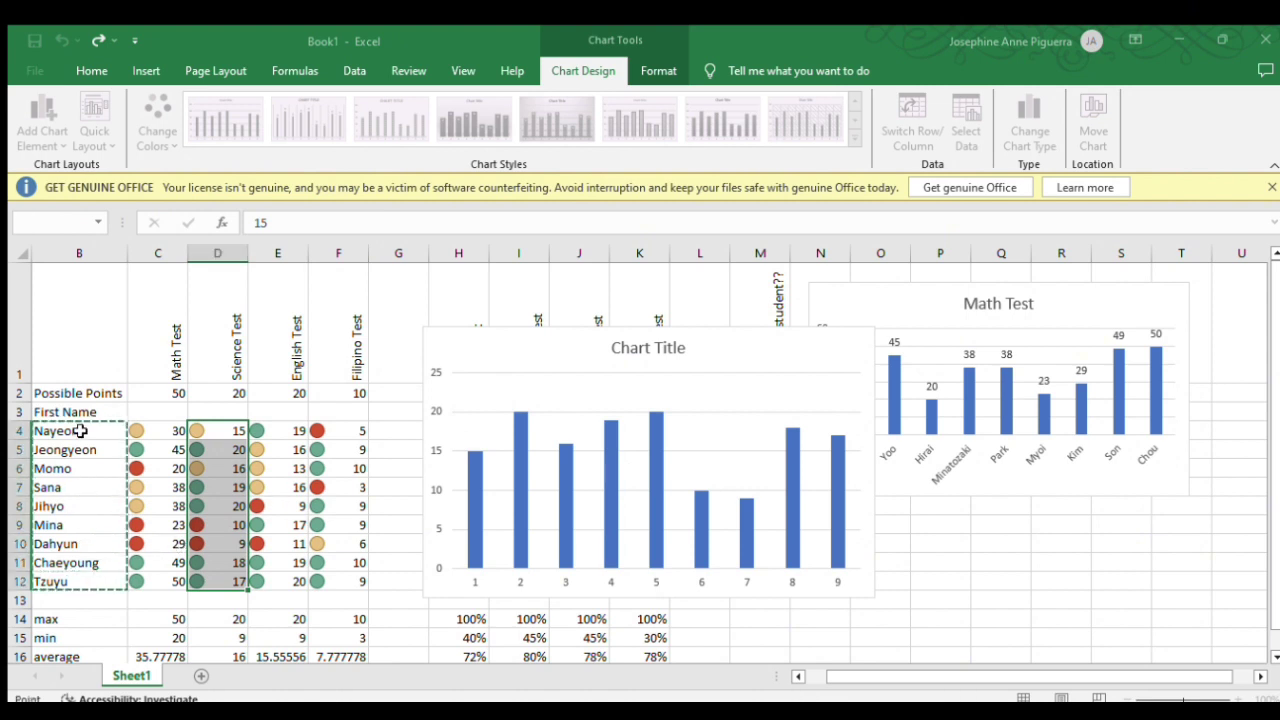
pyautogui.click(743, 422)
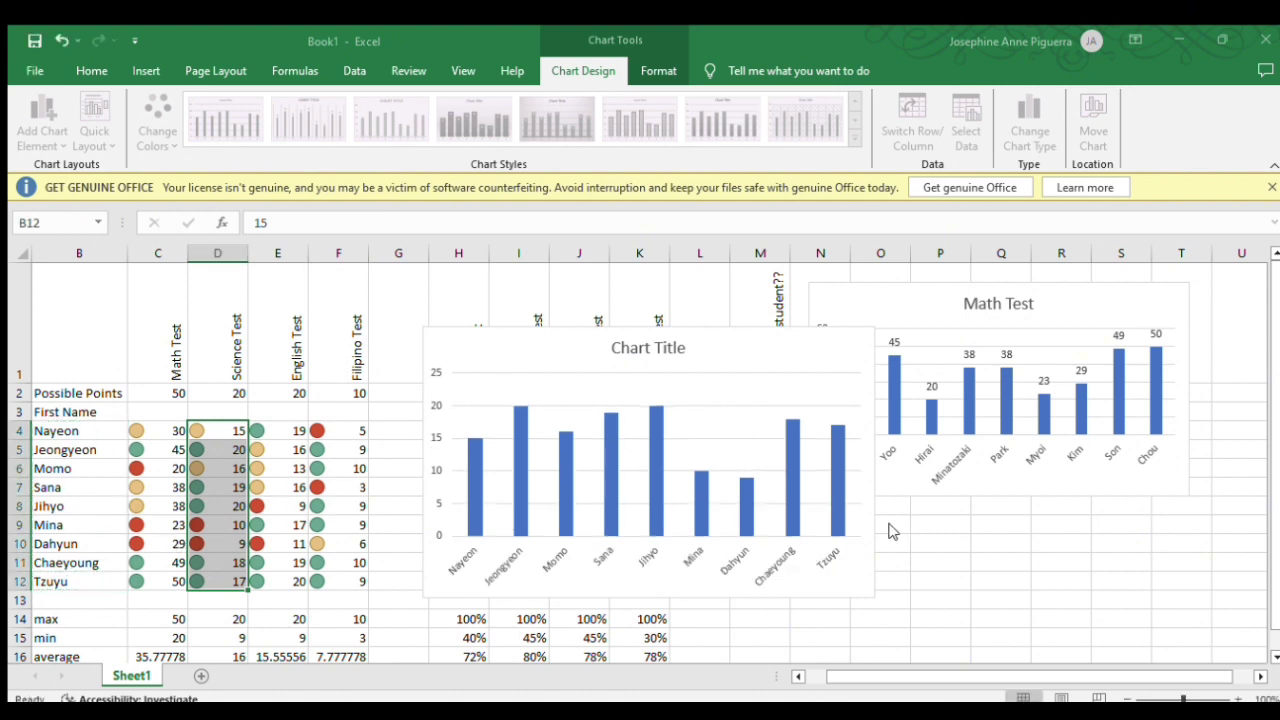
# Add data labels to the science score bars, scale the chart down and place it directly below the Math Test chart
pyautogui.click(640, 474)
pyautogui.click(645, 470)
pyautogui.click(699, 595)
pyautogui.moveTo(874, 597); pyautogui.dragTo(797, 549)
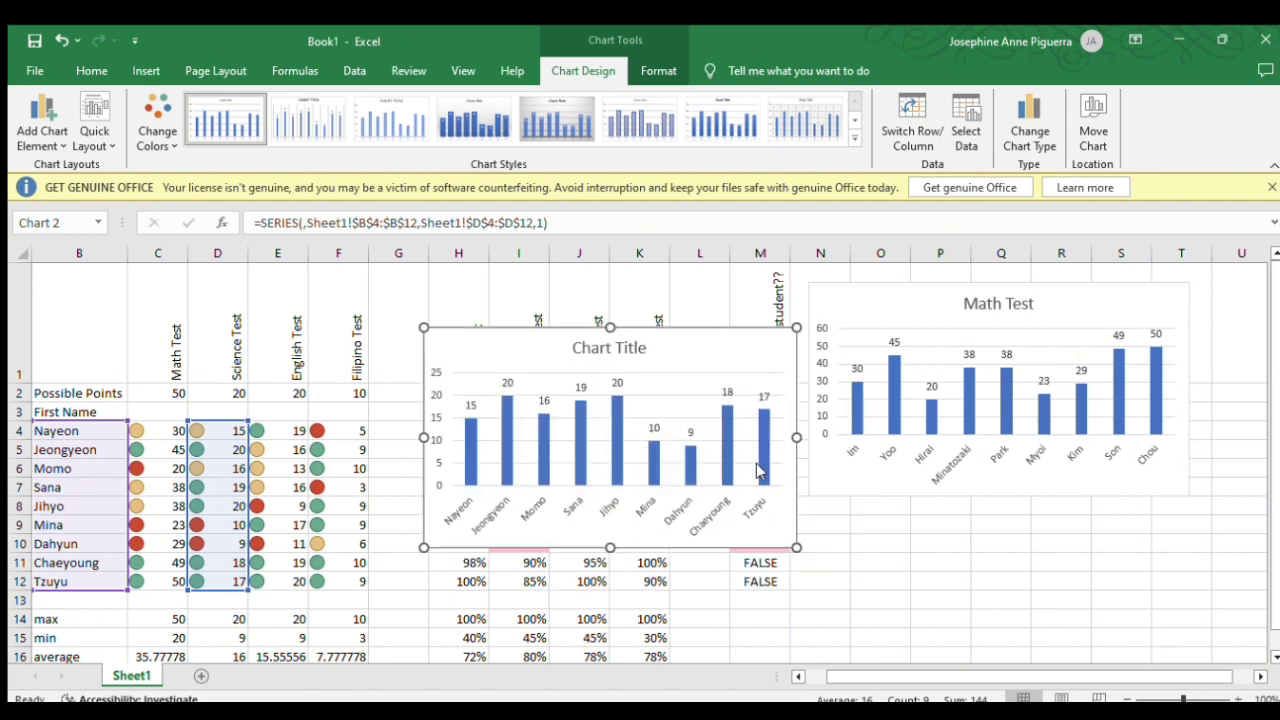
pyautogui.moveTo(719, 328); pyautogui.dragTo(1103, 511)
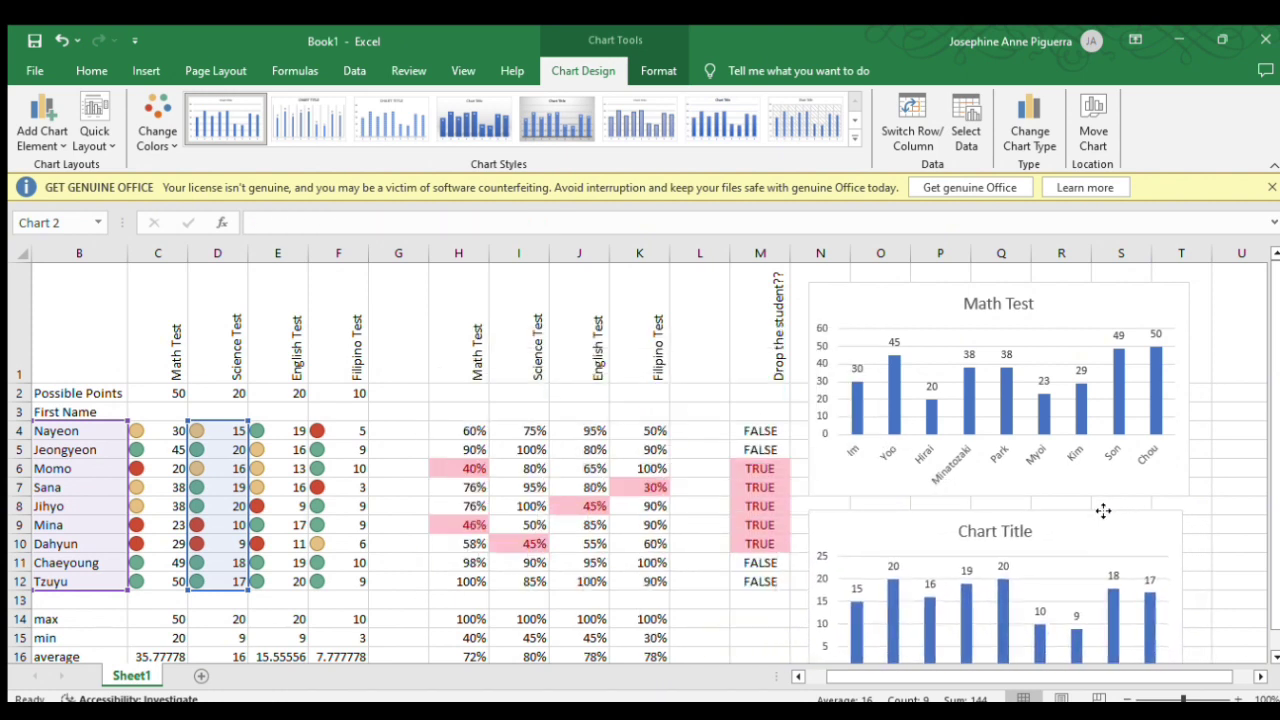
# Insert a clustered column chart of the English scores in E4:E12 and move it below the score table
pyautogui.scroll(-2, 1029, 529)
pyautogui.click(1170, 699)
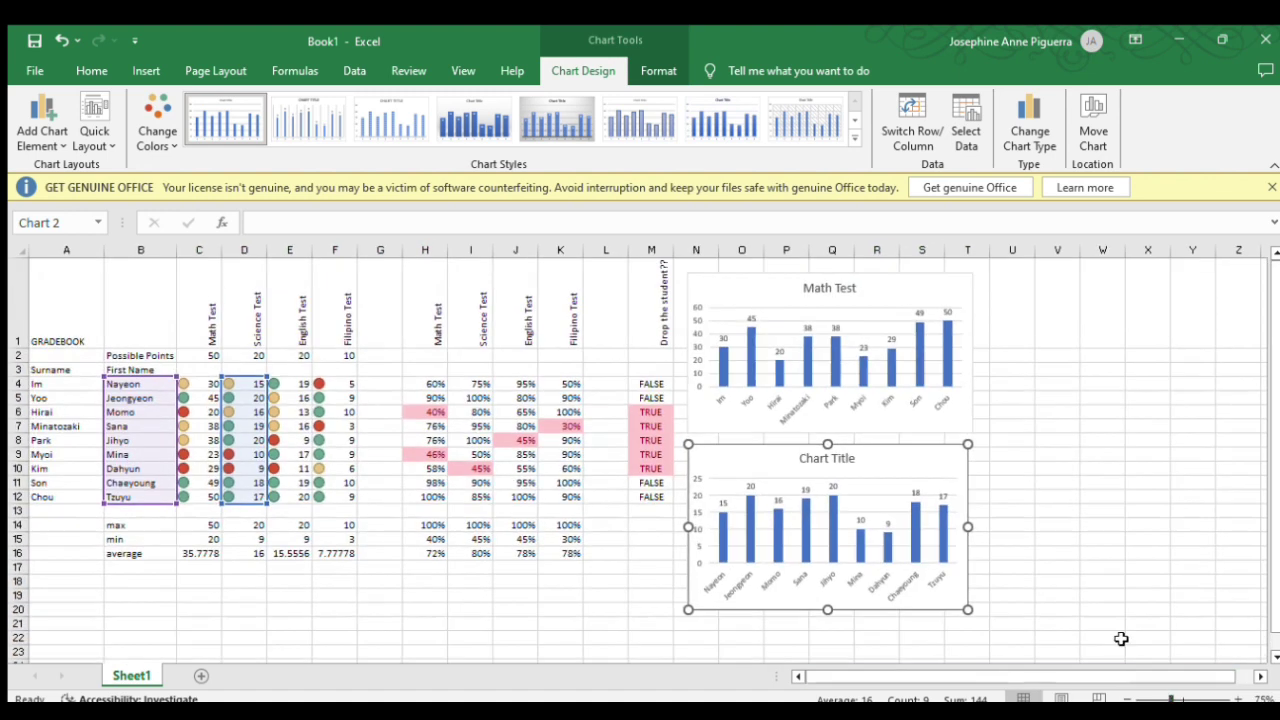
pyautogui.moveTo(290, 386); pyautogui.dragTo(290, 495)
pyautogui.click(149, 70)
pyautogui.click(552, 99)
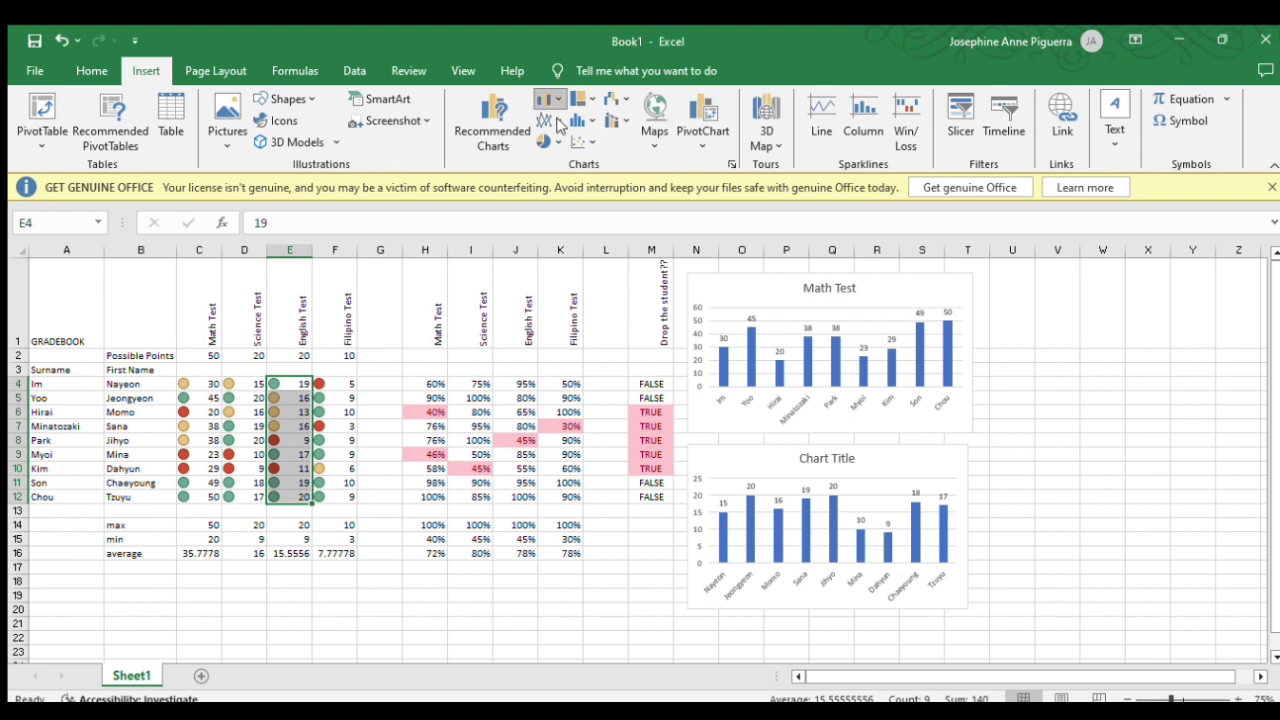
pyautogui.click(561, 152)
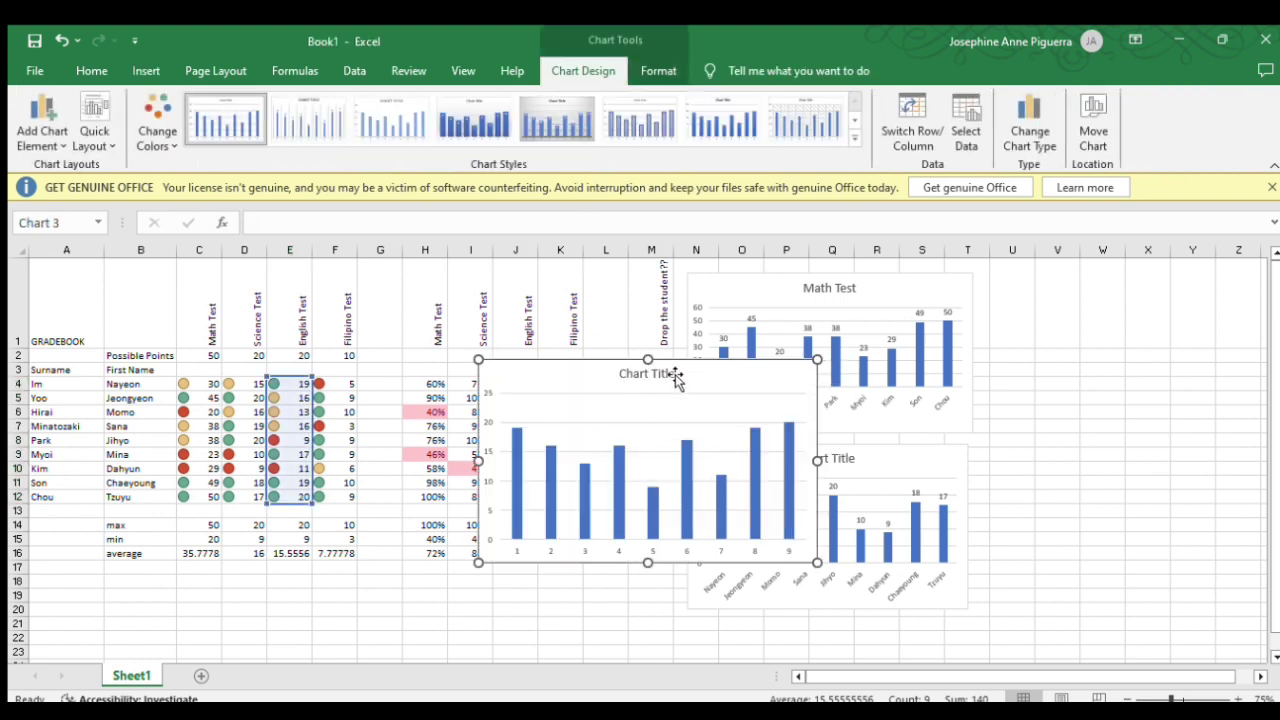
pyautogui.moveTo(683, 360); pyautogui.dragTo(468, 548)
# Change the title of the science score chart to Science Test
pyautogui.click(852, 458)
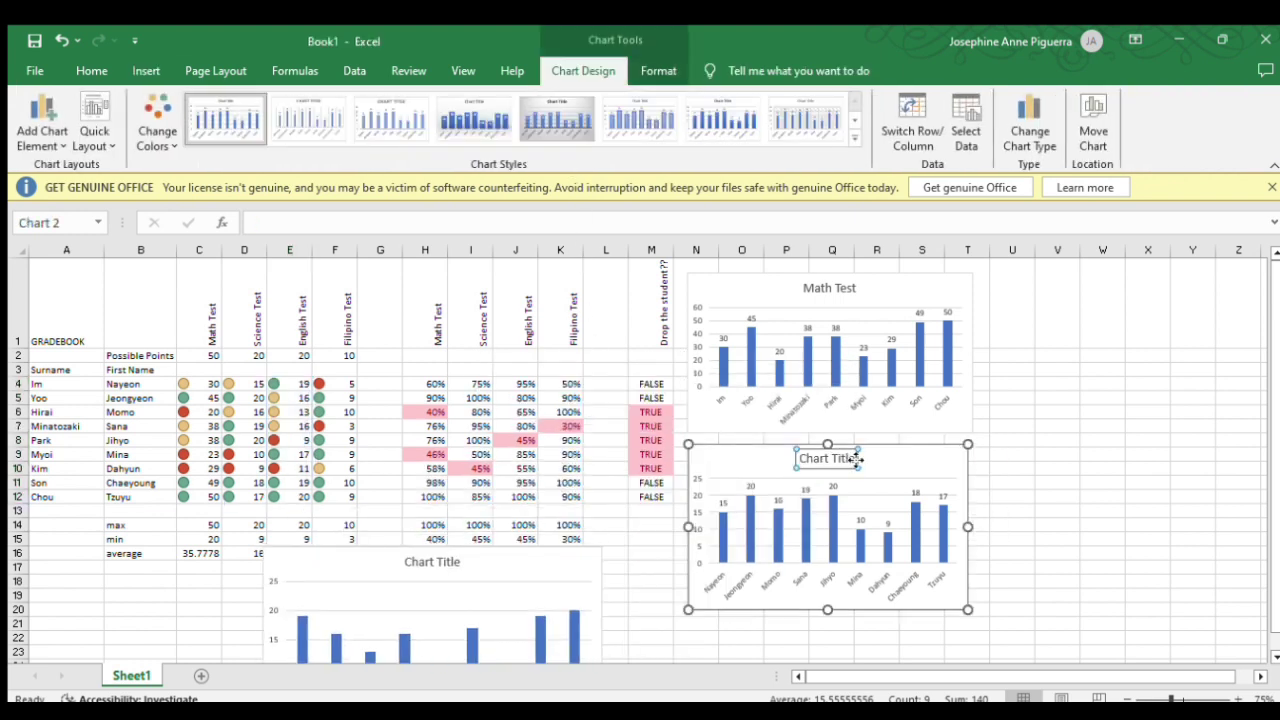
pyautogui.tripleClick(852, 460)
pyautogui.press('BackSpace')
pyautogui.write('Science Test')
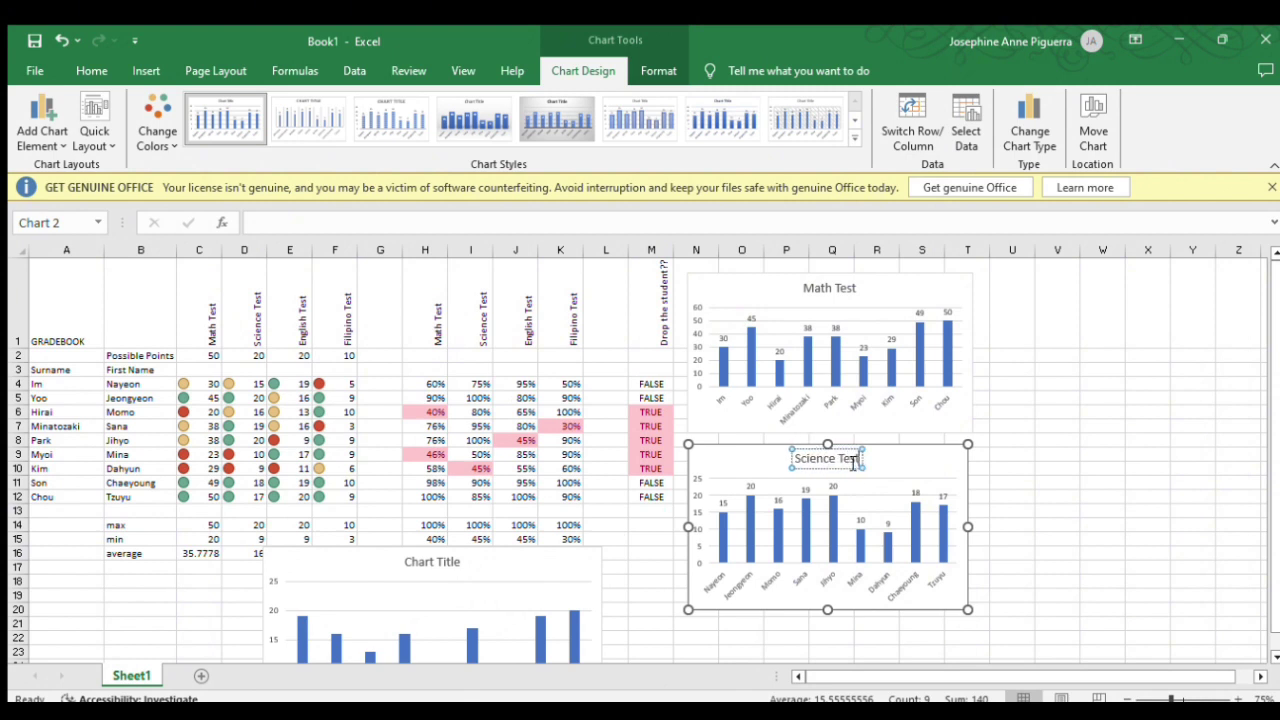
# Set the Science Test chart's horizontal axis labels to the student surnames in A4:A12
pyautogui.scroll(-2, 805, 477)
pyautogui.click(765, 422)
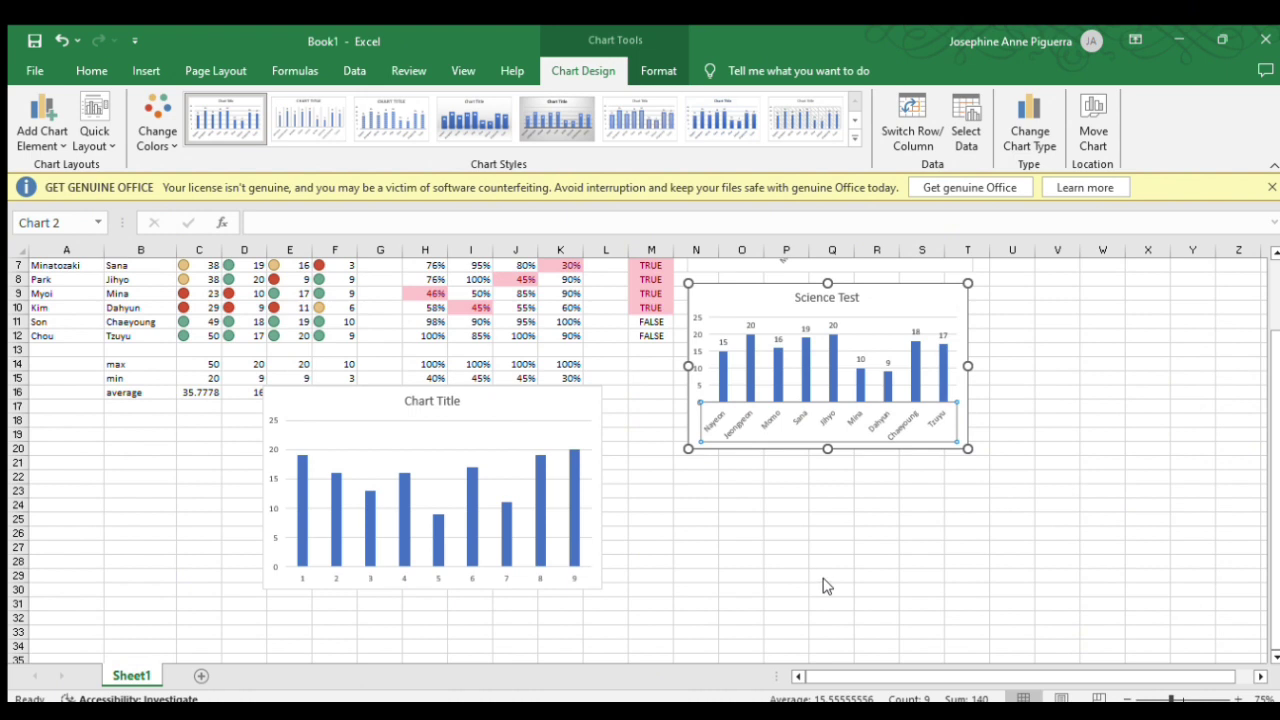
pyautogui.click(829, 547)
pyautogui.click(755, 378)
pyautogui.moveTo(67, 376); pyautogui.dragTo(57, 262)
pyautogui.click(744, 432)
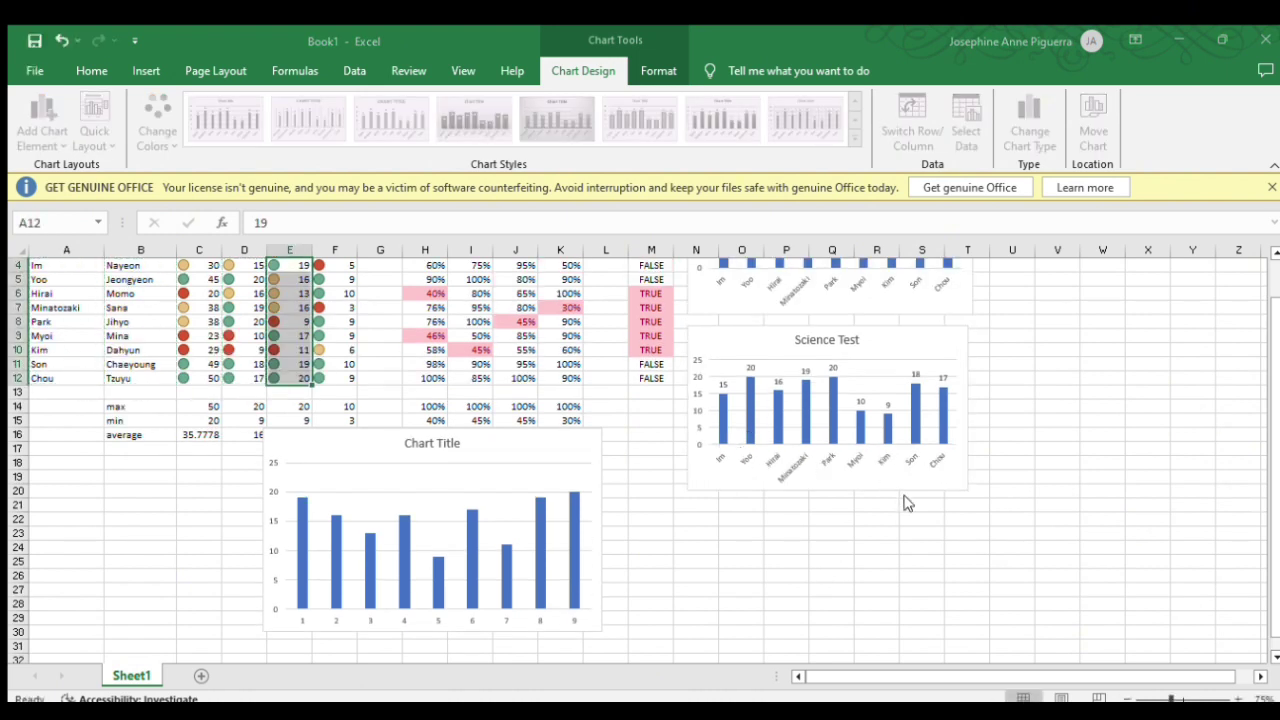
# Change the title of the English score chart to English Test
pyautogui.click(414, 443)
pyautogui.scroll(1, 473, 557)
pyautogui.tripleClick(462, 562)
pyautogui.press('Delete')
pyautogui.write('English Test')
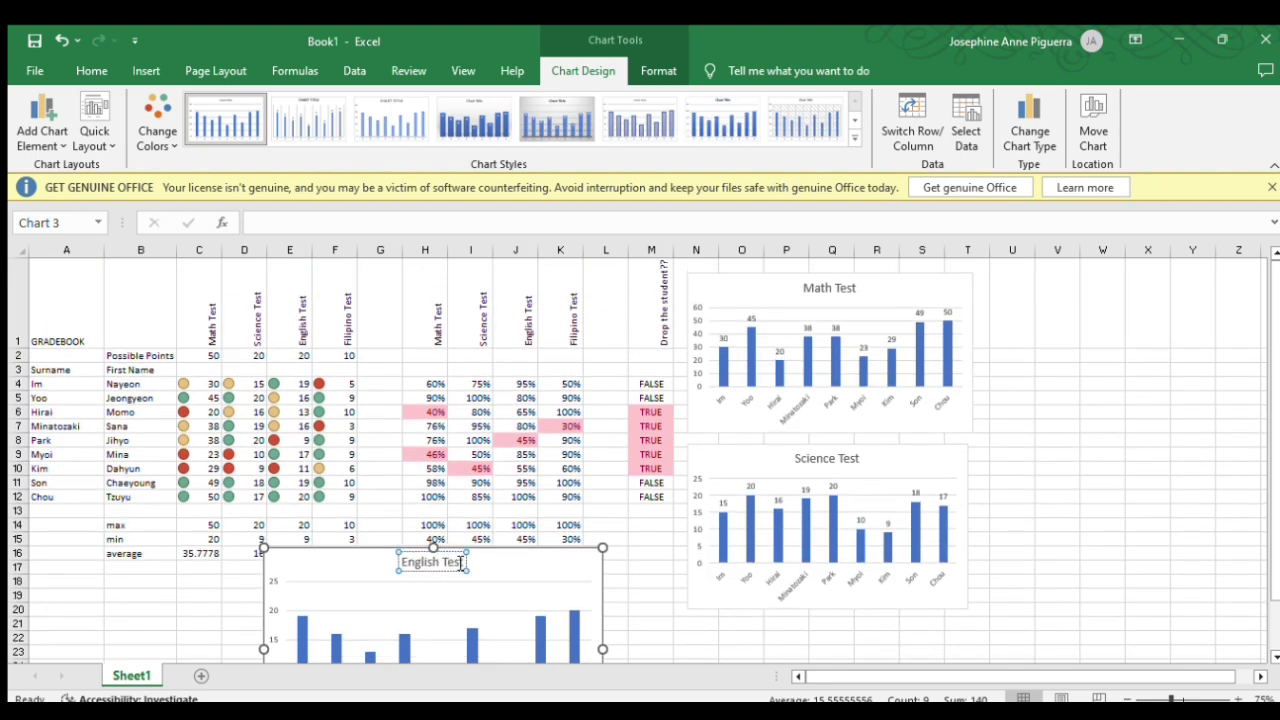
# Set the English Test chart's horizontal axis labels to the student surnames in A4:A12
pyautogui.scroll(-3, 540, 549)
pyautogui.click(502, 612)
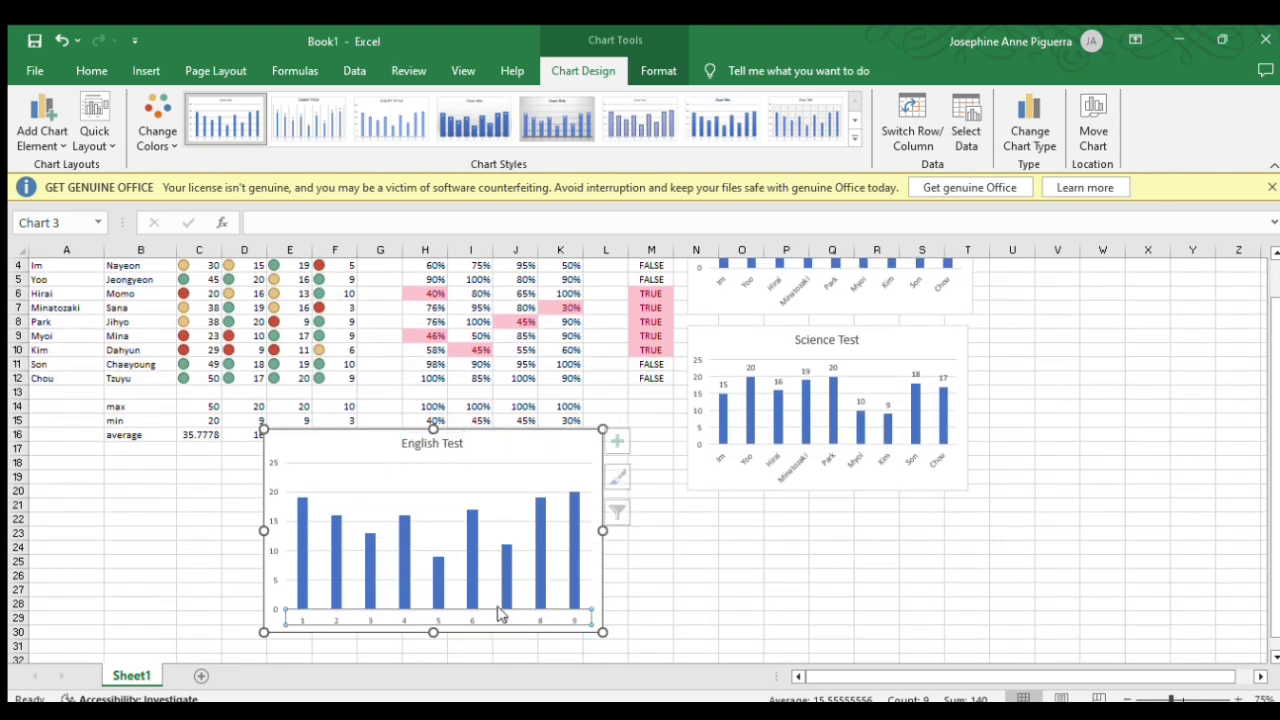
pyautogui.click(578, 510)
pyautogui.click(779, 386)
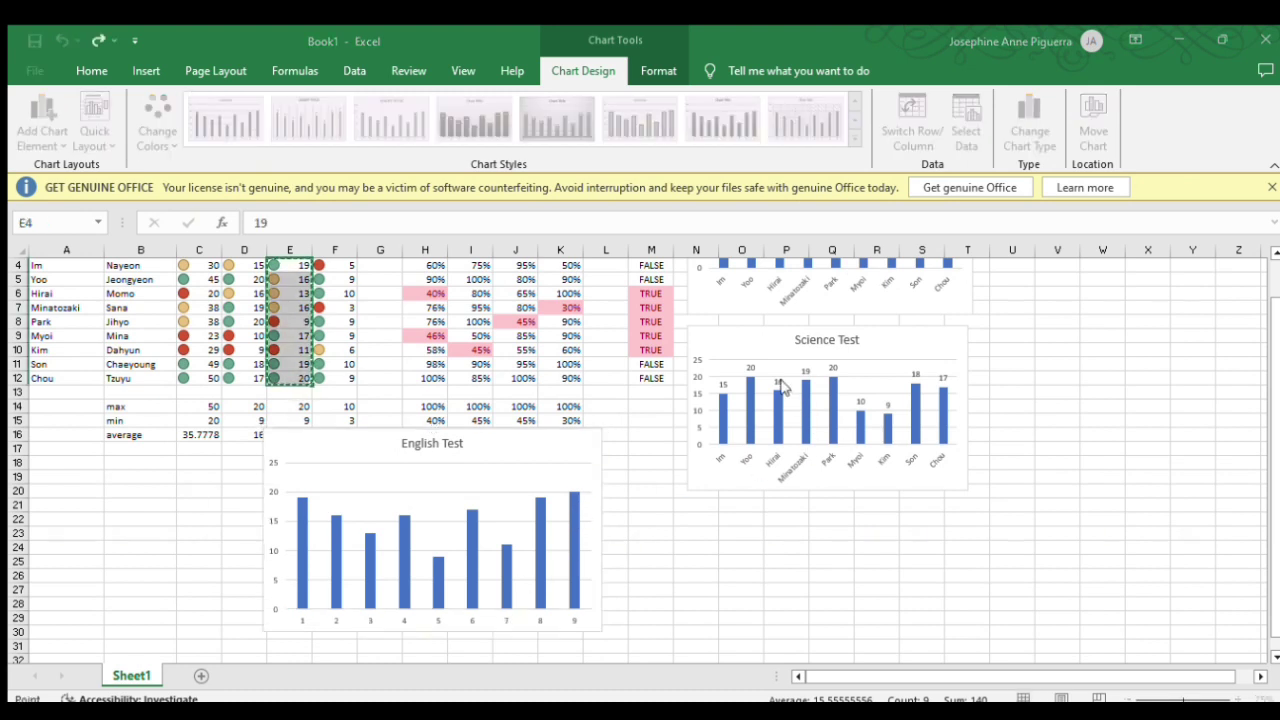
pyautogui.moveTo(60, 380); pyautogui.dragTo(44, 266)
pyautogui.click(710, 417)
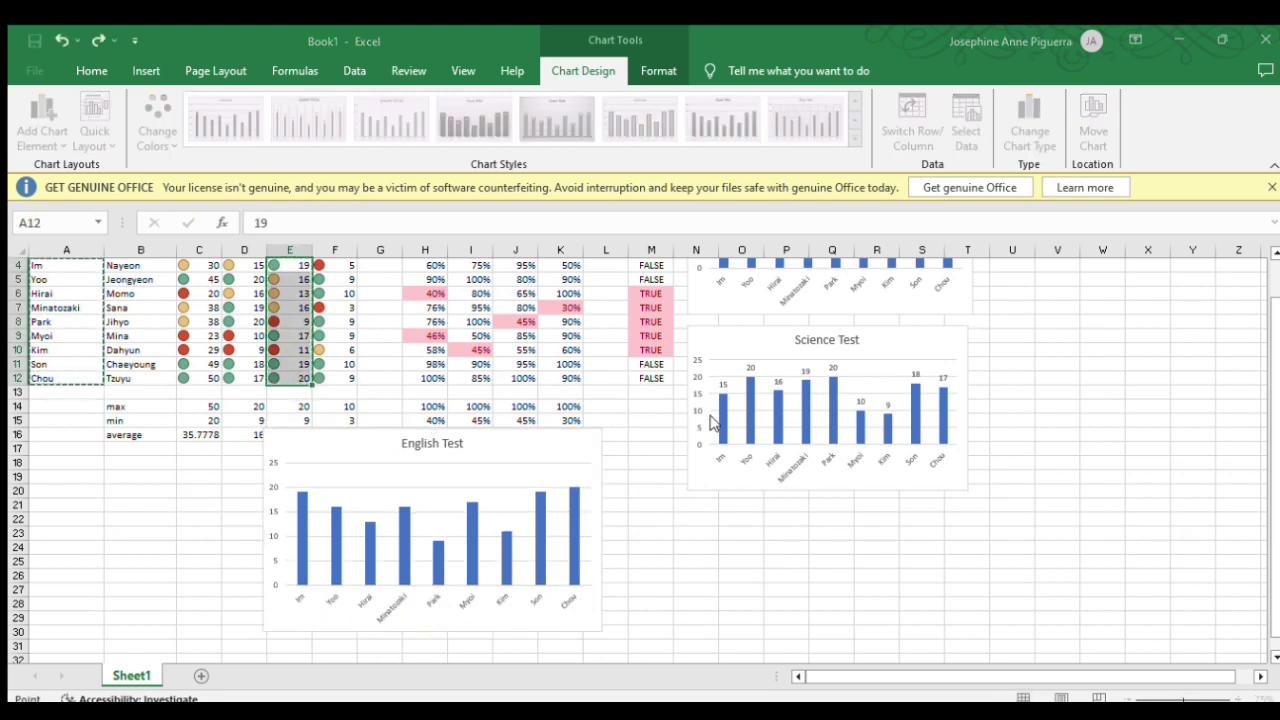
pyautogui.click(808, 506)
# Add data labels to the English Test bars and move the chart below the table, under columns A to G
pyautogui.click(455, 538)
pyautogui.click(466, 535)
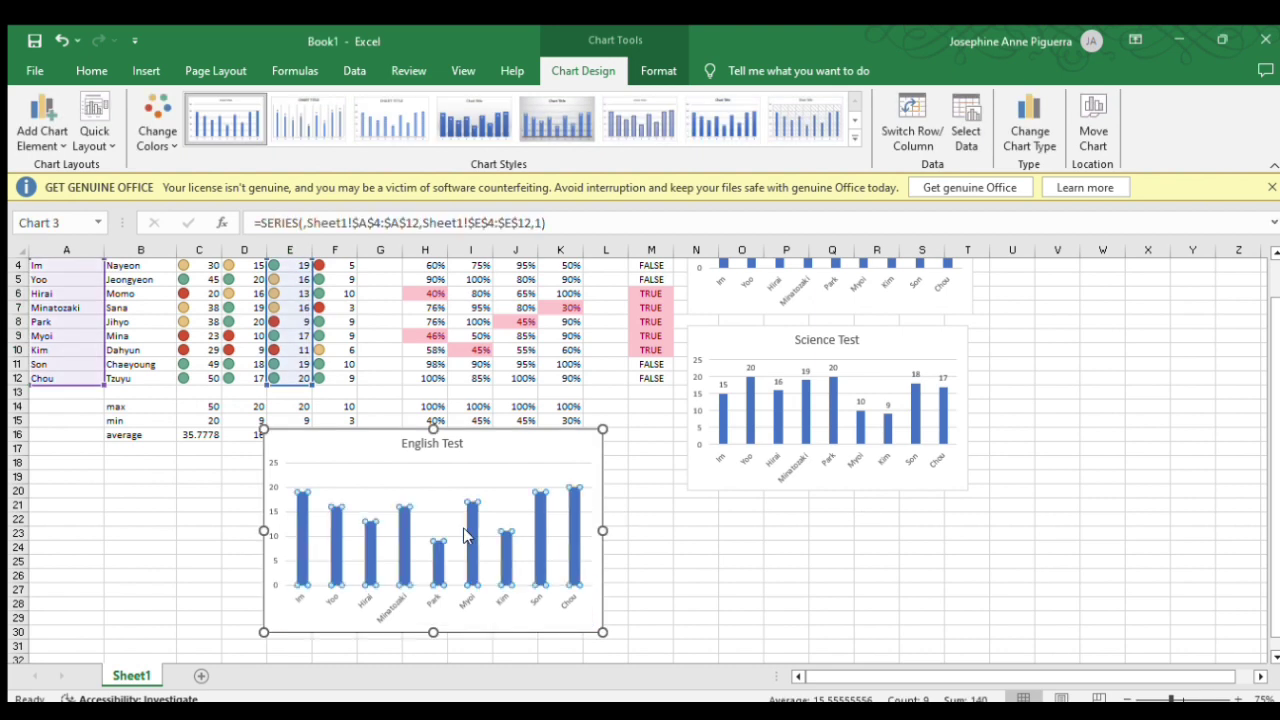
pyautogui.click(546, 481)
pyautogui.moveTo(528, 440); pyautogui.dragTo(331, 386)
# Insert a clustered column chart of the Filipino scores in F4:F12 and title it Filipino Test
pyautogui.scroll(1, 466, 490)
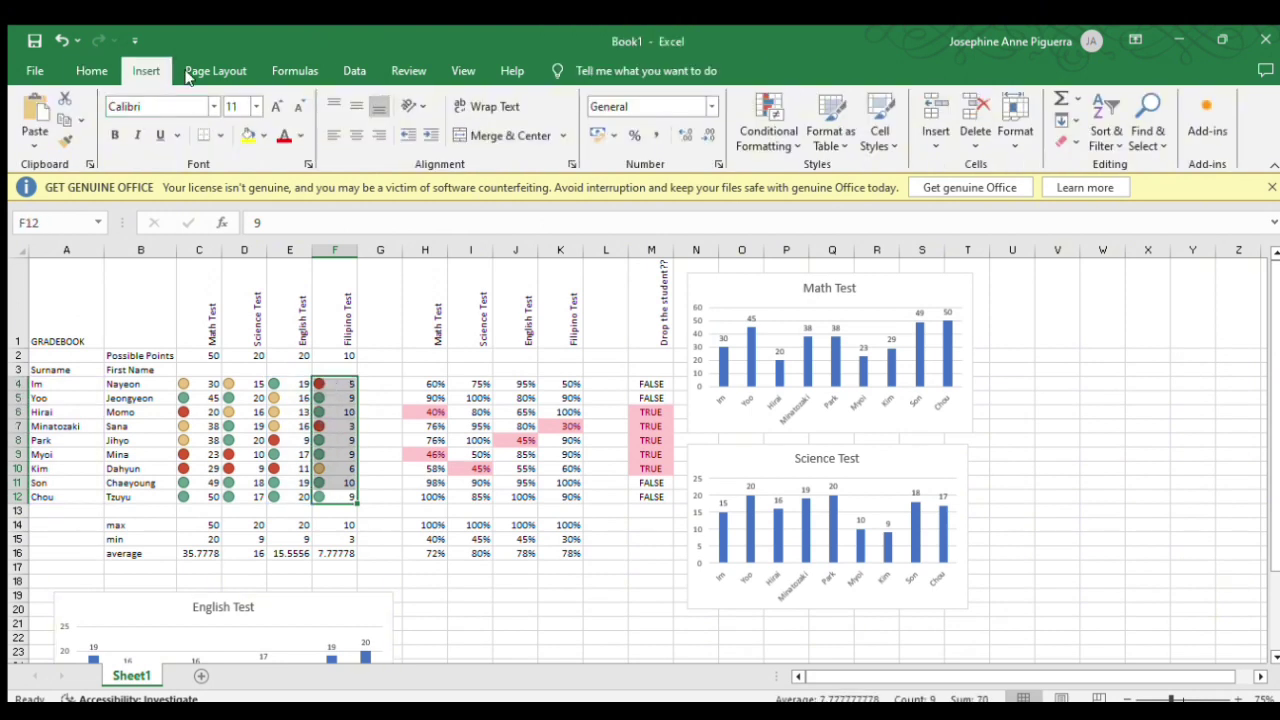
pyautogui.hotkey('alt', 'F1')
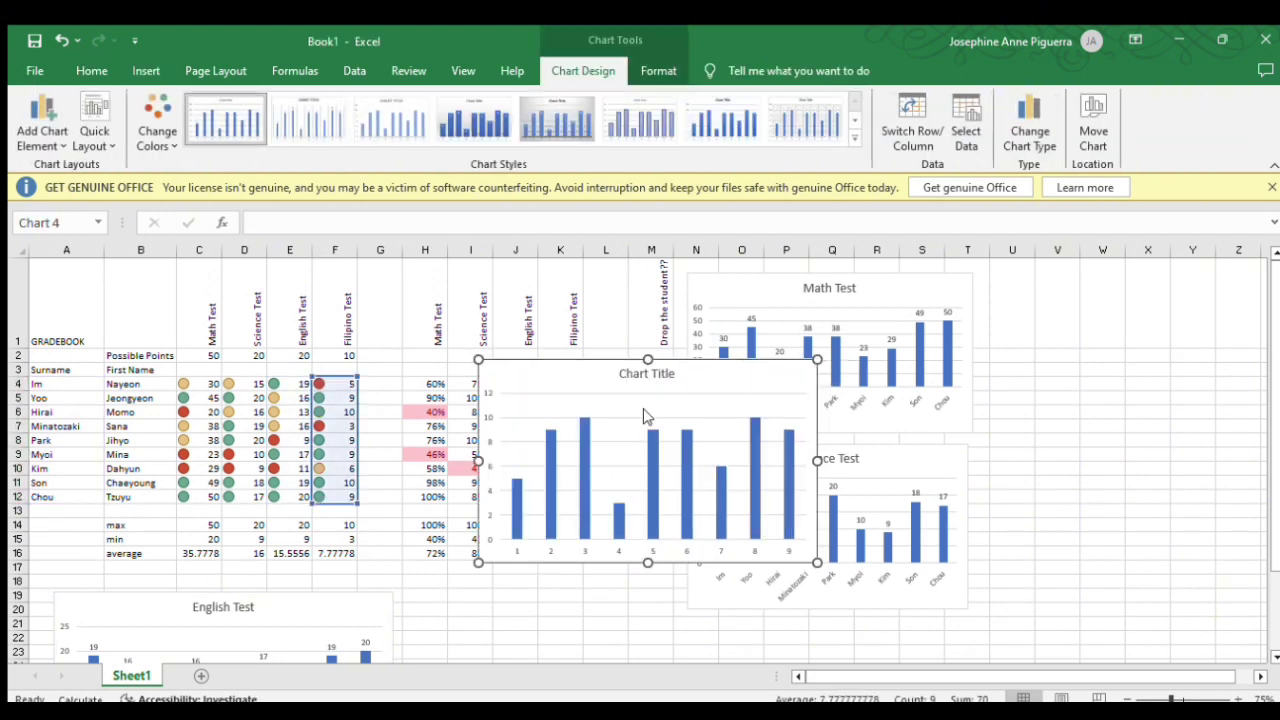
pyautogui.click(668, 374)
pyautogui.click(672, 374)
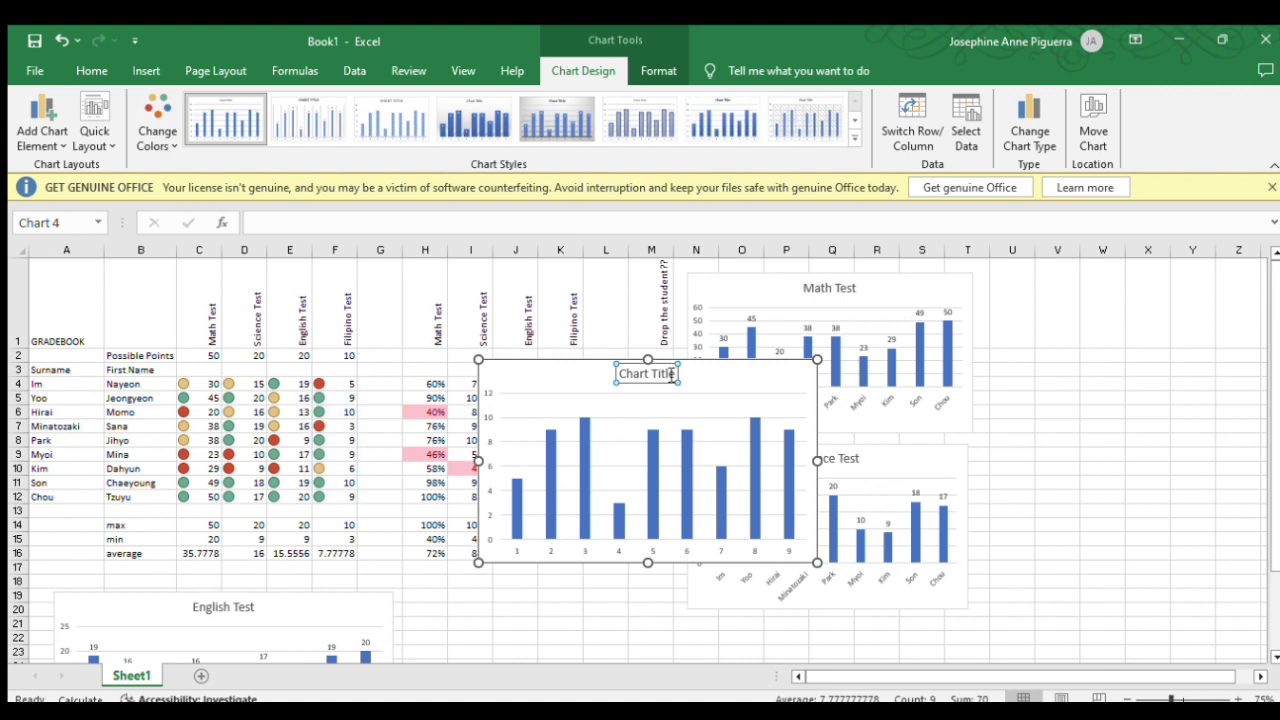
pyautogui.press('BackSpace')
pyautogui.press('BackSpace')
pyautogui.press('BackSpace')
pyautogui.press('BackSpace')
pyautogui.press('BackSpace')
pyautogui.press('BackSpace')
pyautogui.press('BackSpace')
pyautogui.press('BackSpace')
pyautogui.press('BackSpace')
pyautogui.press('BackSpace')
pyautogui.press('BackSpace')
pyautogui.write('Filipino Test')
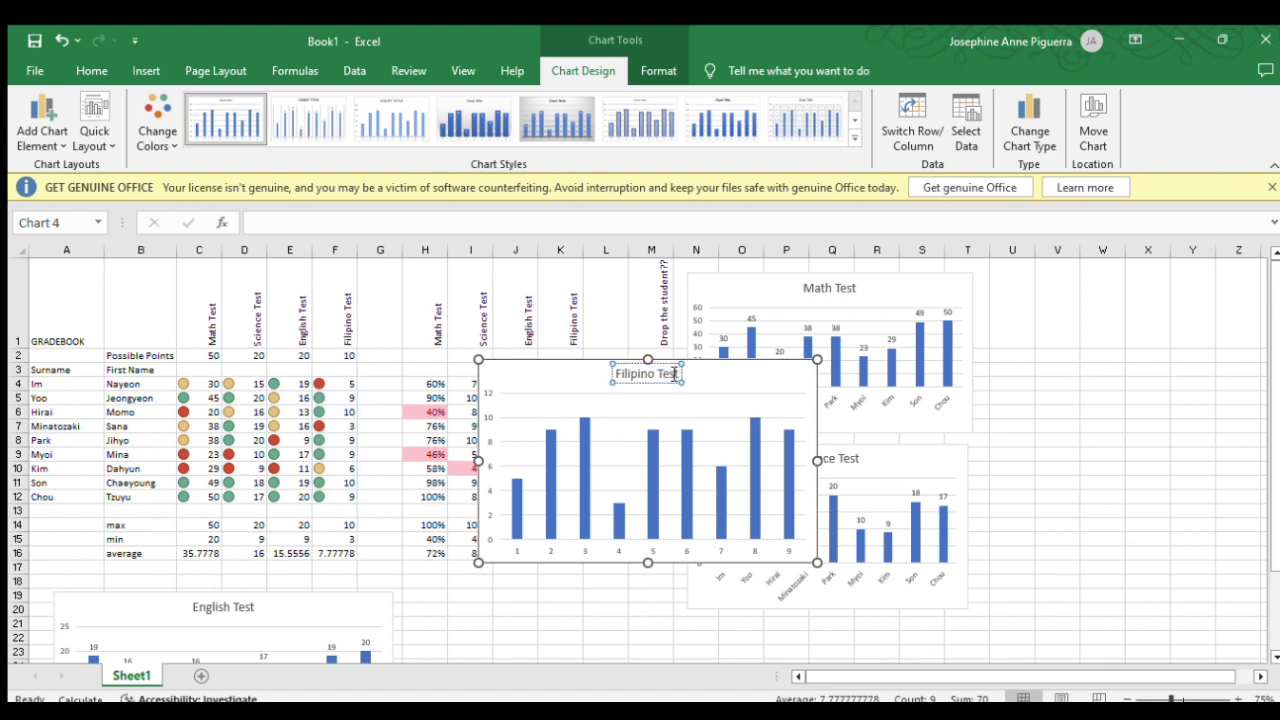
# Set the Filipino Test chart's horizontal axis labels to the student surnames in A4:A12
pyautogui.click(678, 550)
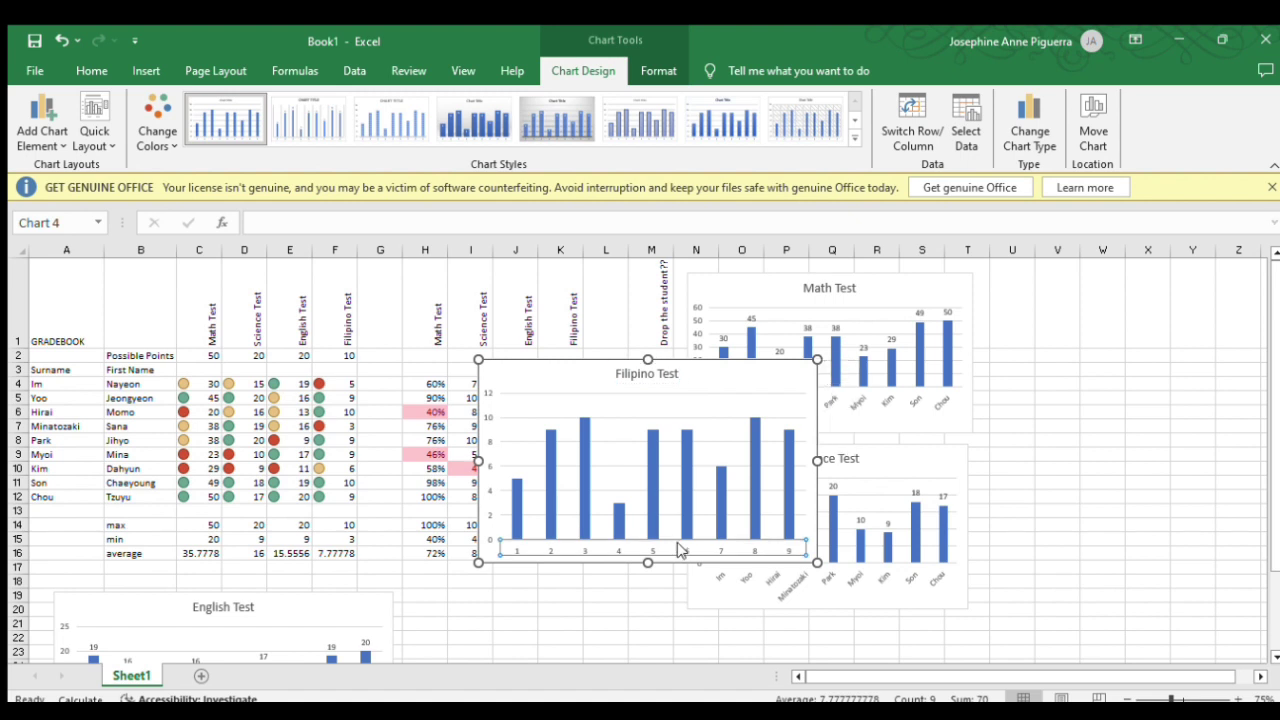
pyautogui.click(735, 452)
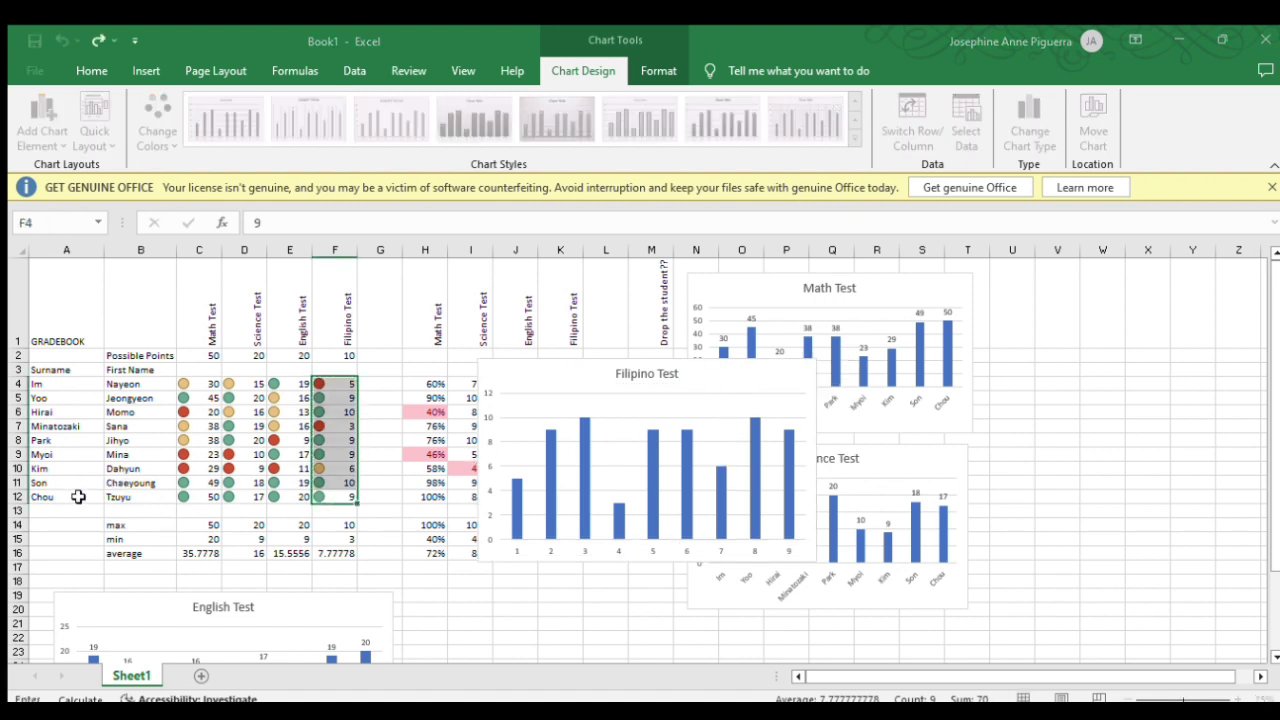
pyautogui.moveTo(78, 497); pyautogui.dragTo(60, 384)
pyautogui.click(760, 421)
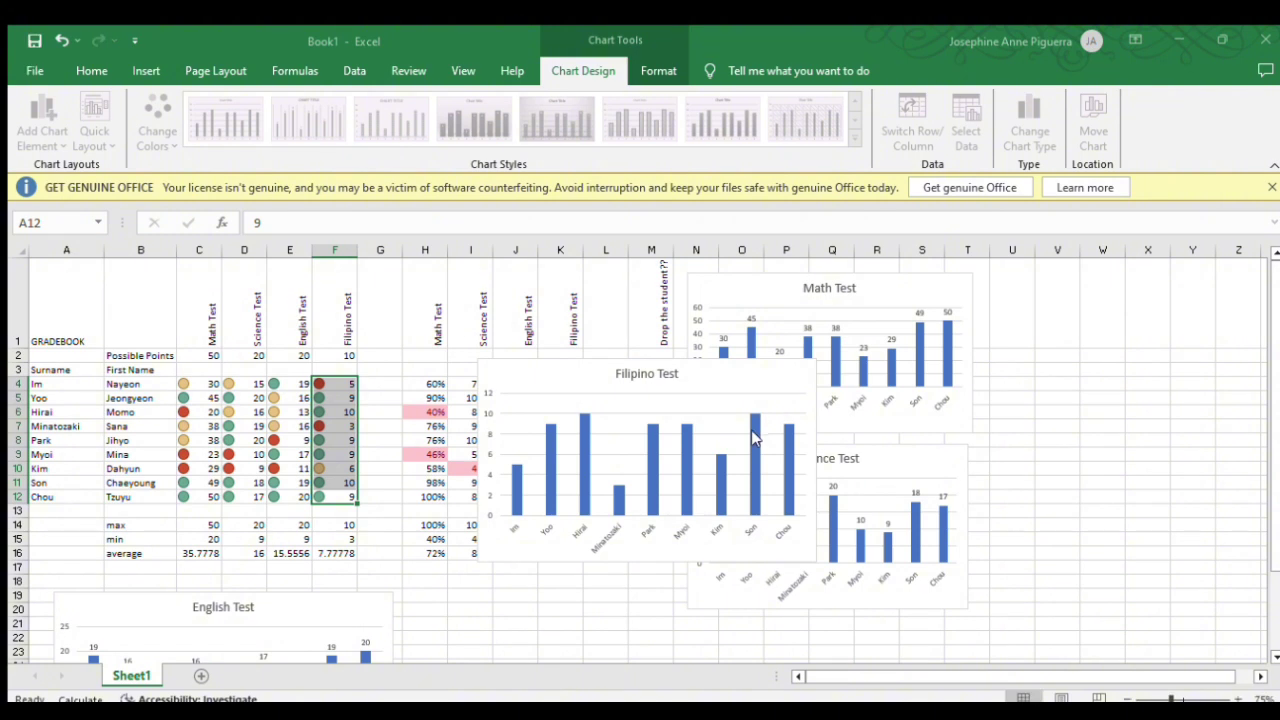
pyautogui.click(866, 522)
# Add data labels to the Filipino Test bars and arrange the English and Filipino charts side by side below the table
pyautogui.click(678, 447)
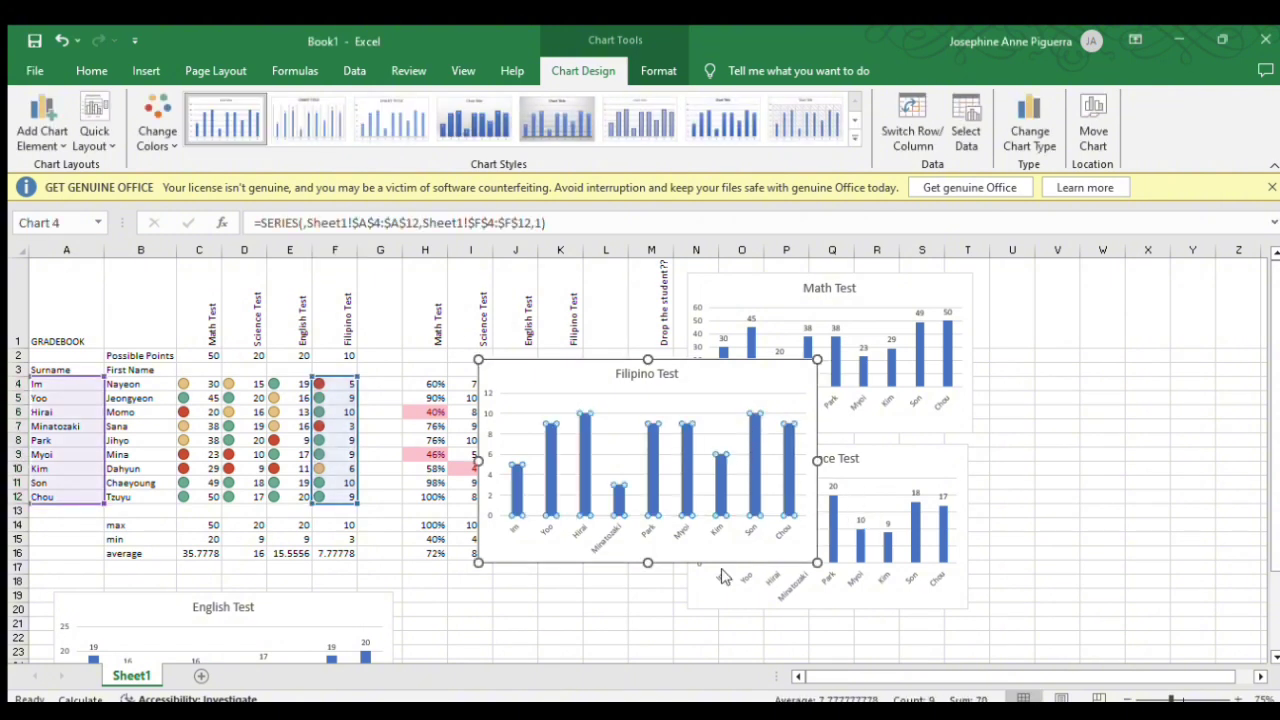
pyautogui.moveTo(731, 358); pyautogui.dragTo(672, 594)
pyautogui.scroll(-2, 735, 452)
pyautogui.moveTo(735, 452); pyautogui.dragTo(755, 492)
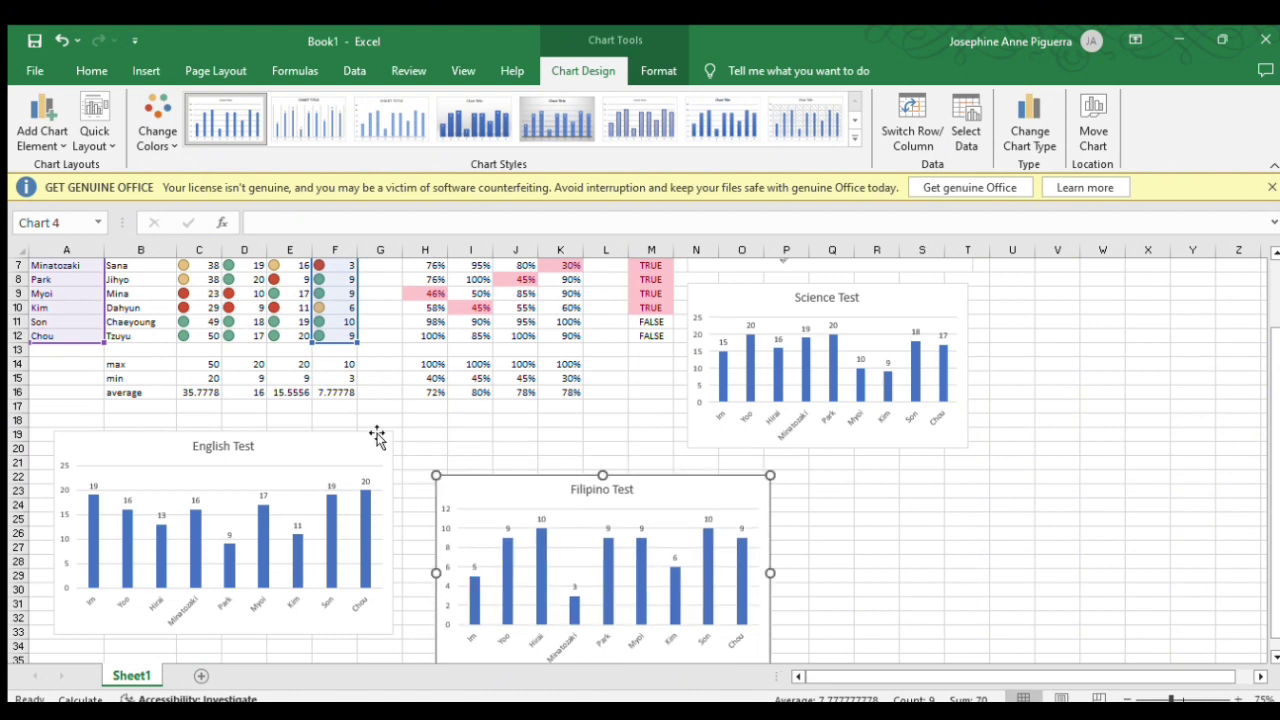
pyautogui.moveTo(374, 438); pyautogui.dragTo(369, 494)
# Make the GRADEBOOK heading in A1 bold and set its font size to 14
pyautogui.scroll(2, 1135, 609)
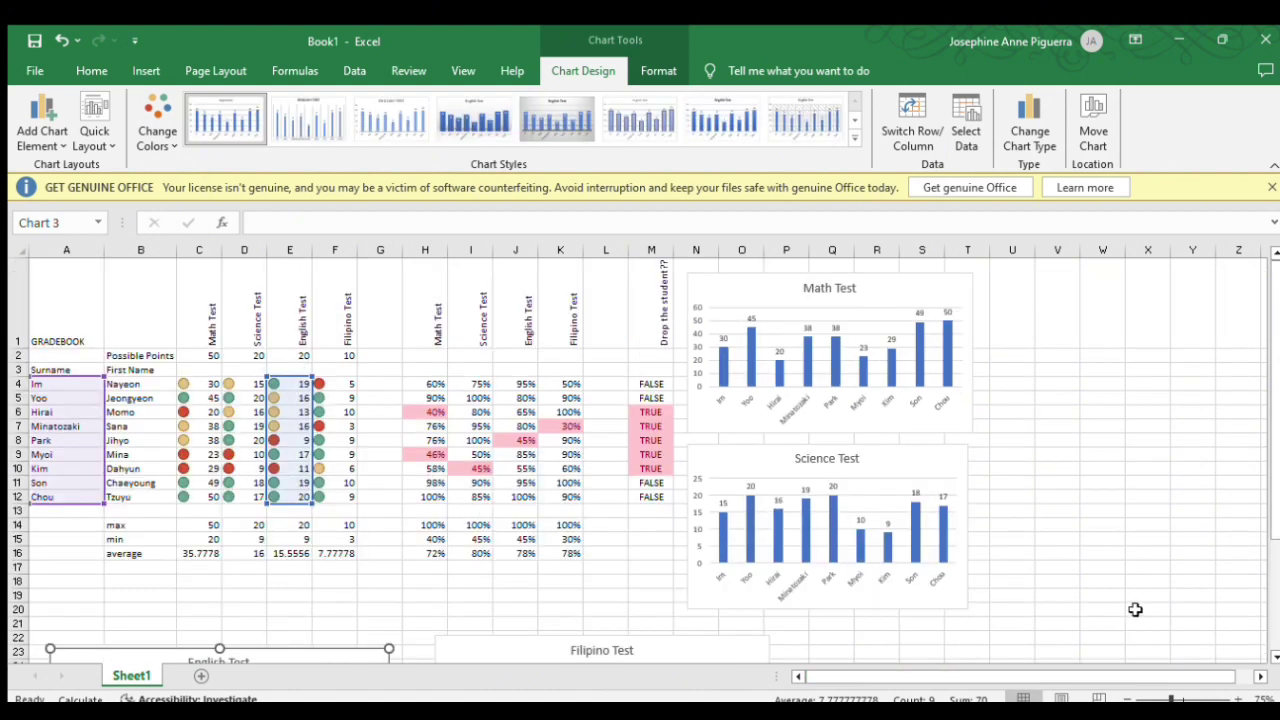
pyautogui.moveTo(1170, 695); pyautogui.dragTo(1178, 696)
pyautogui.moveTo(1273, 520); pyautogui.dragTo(1272, 310)
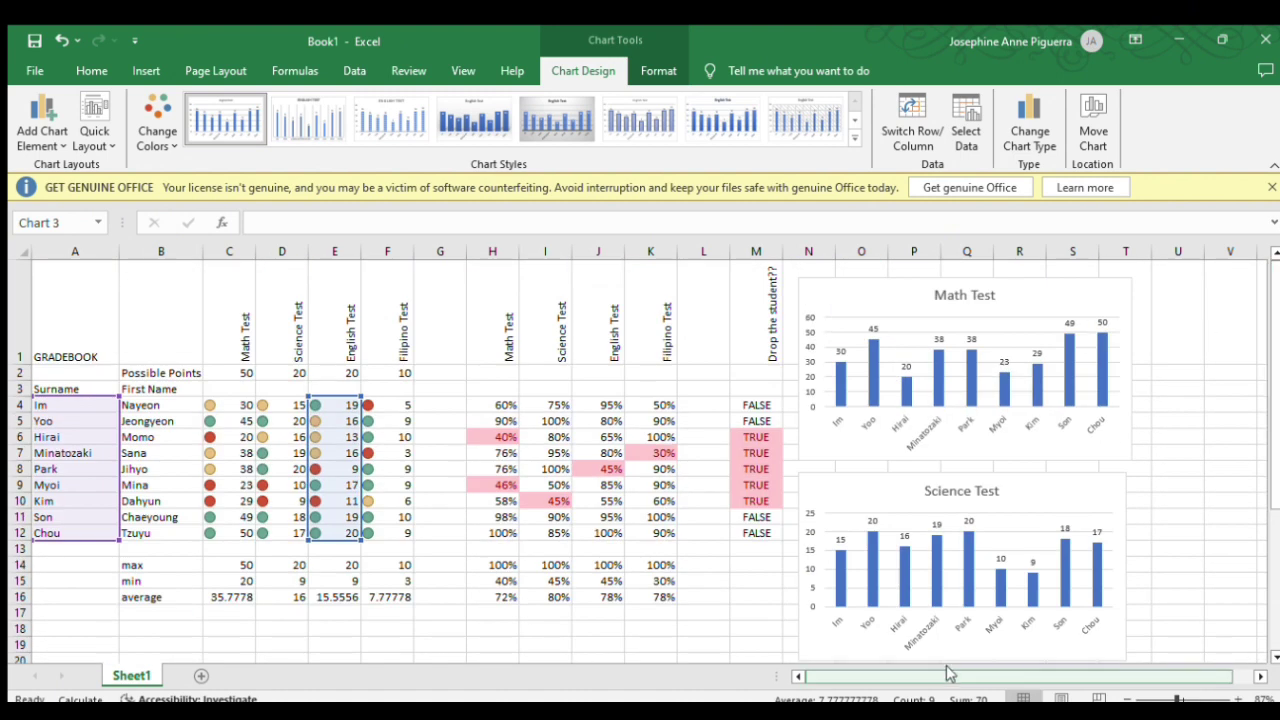
pyautogui.click(78, 356)
pyautogui.moveTo(336, 228); pyautogui.dragTo(268, 226)
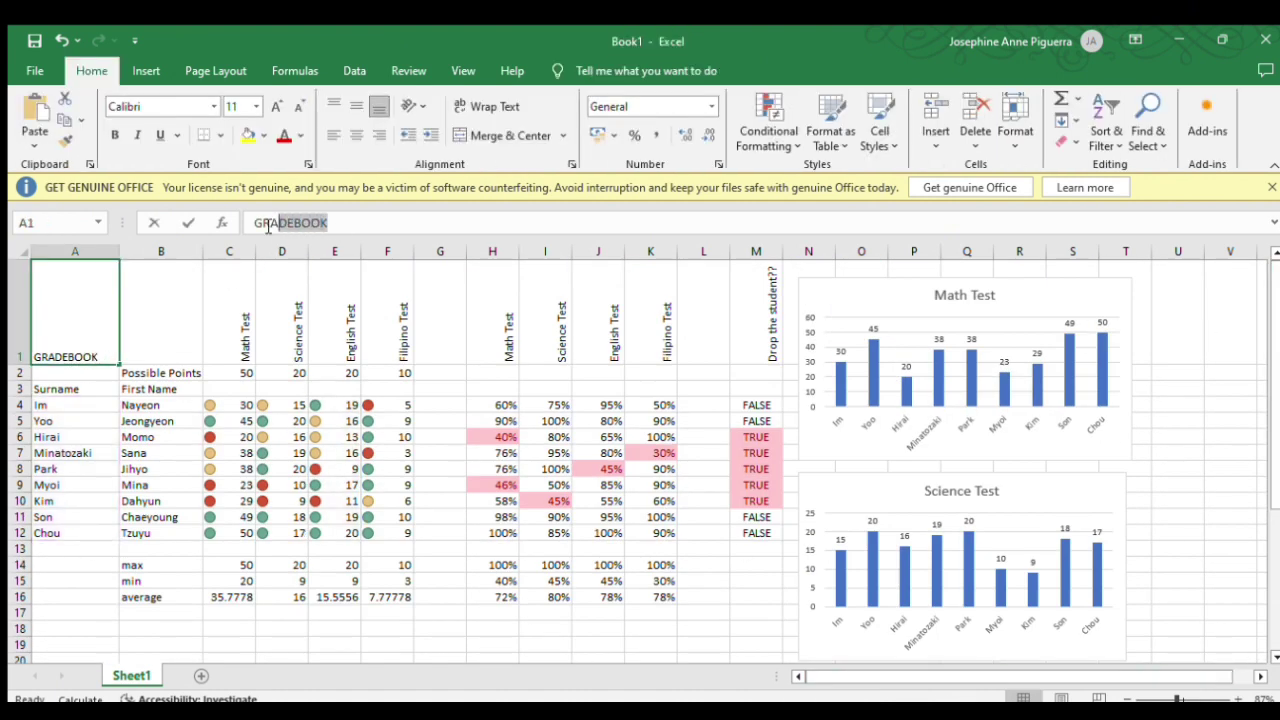
pyautogui.click(114, 135)
pyautogui.click(277, 106)
pyautogui.click(277, 106)
# Review the whole gradebook sheet, including the score tables and the four test charts
pyautogui.scroll(-2, 1085, 484)
pyautogui.scroll(2, 1085, 484)
pyautogui.moveTo(845, 676)
pyautogui.mouseDown()
pyautogui.moveTo(865, 672)
pyautogui.moveTo(844, 673)
pyautogui.mouseUp()
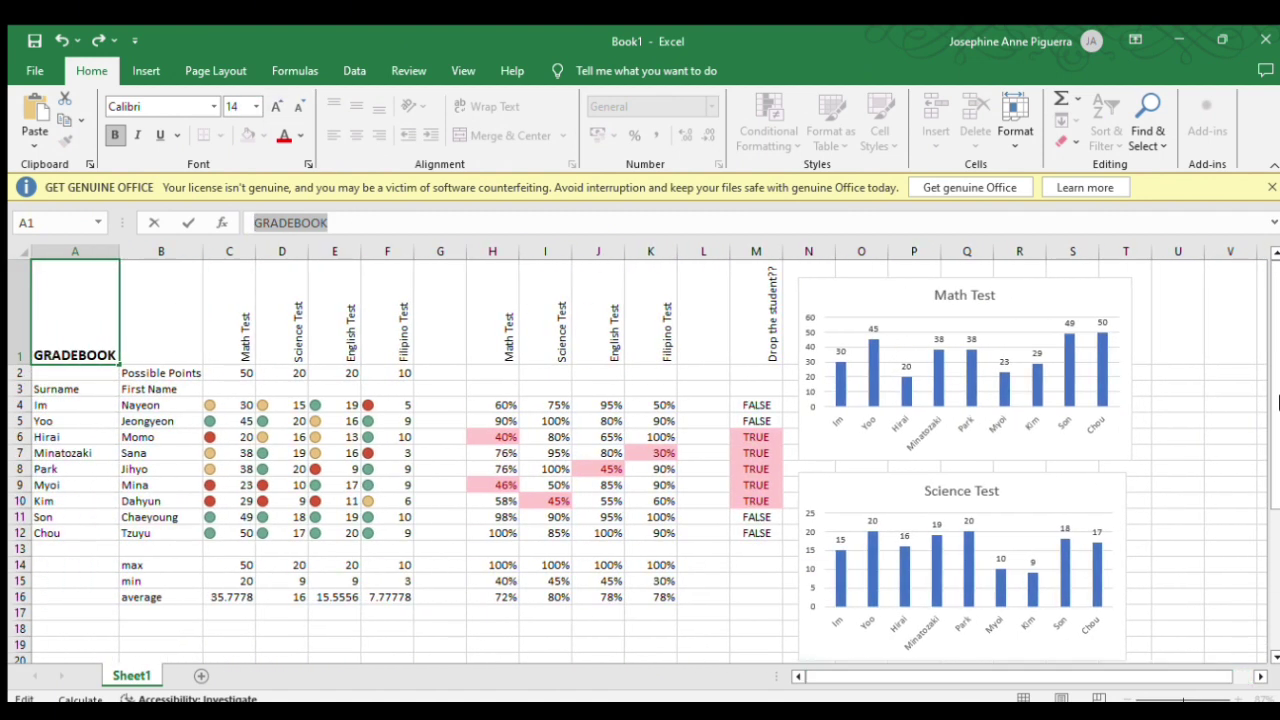
pyautogui.moveTo(1272, 422); pyautogui.dragTo(1272, 482)
pyautogui.scroll(-3, 1272, 482)
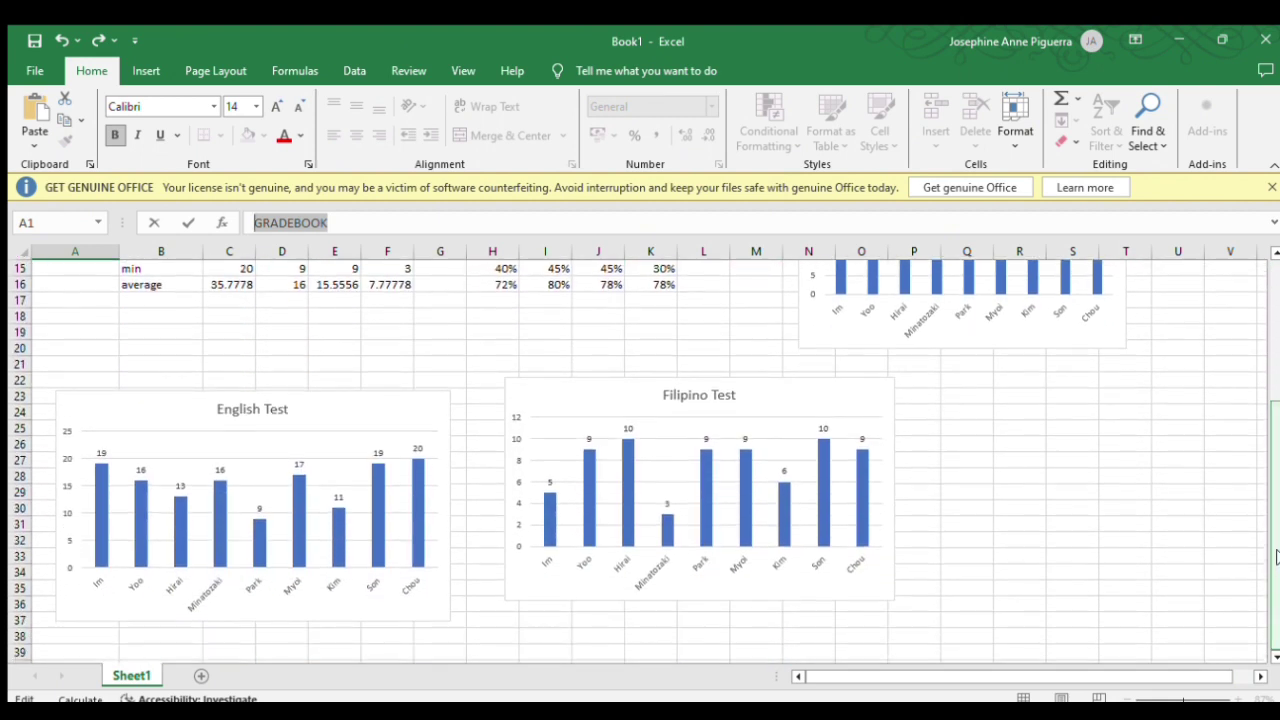
pyautogui.scroll(3, 1214, 517)
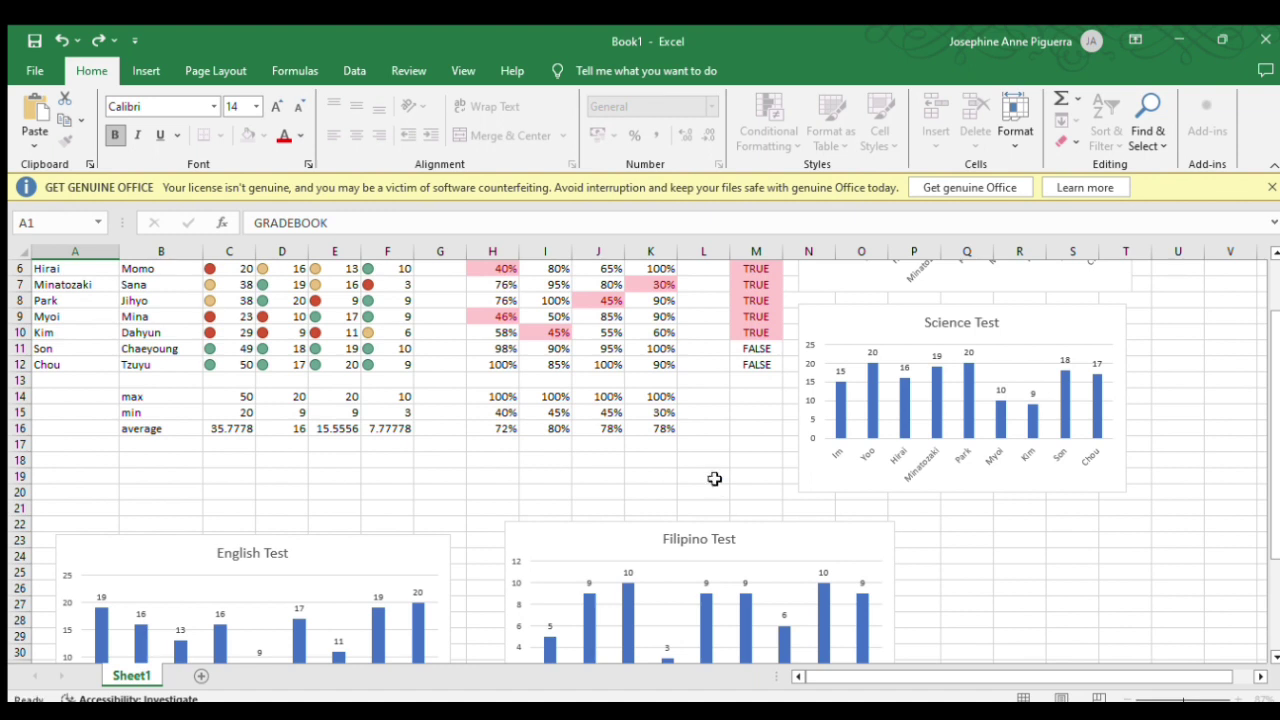
pyautogui.scroll(2, 715, 478)
pyautogui.scroll(-3, 718, 480)
pyautogui.scroll(3, 719, 485)
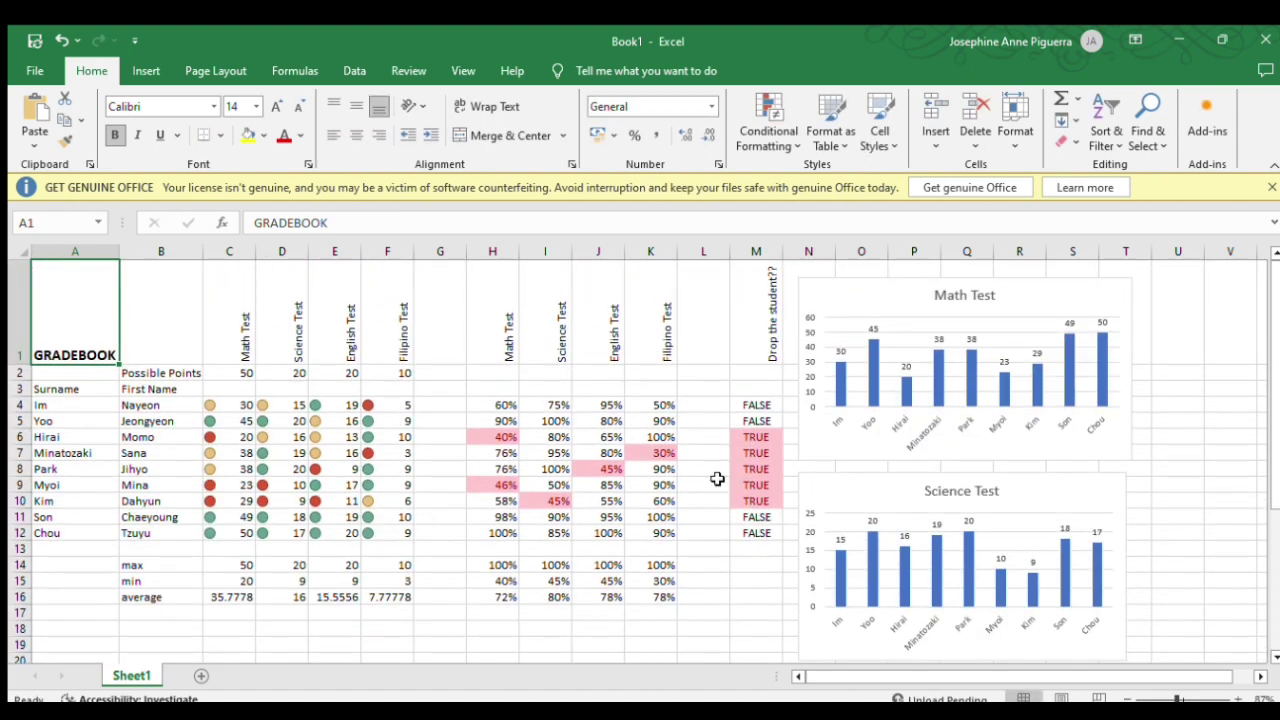